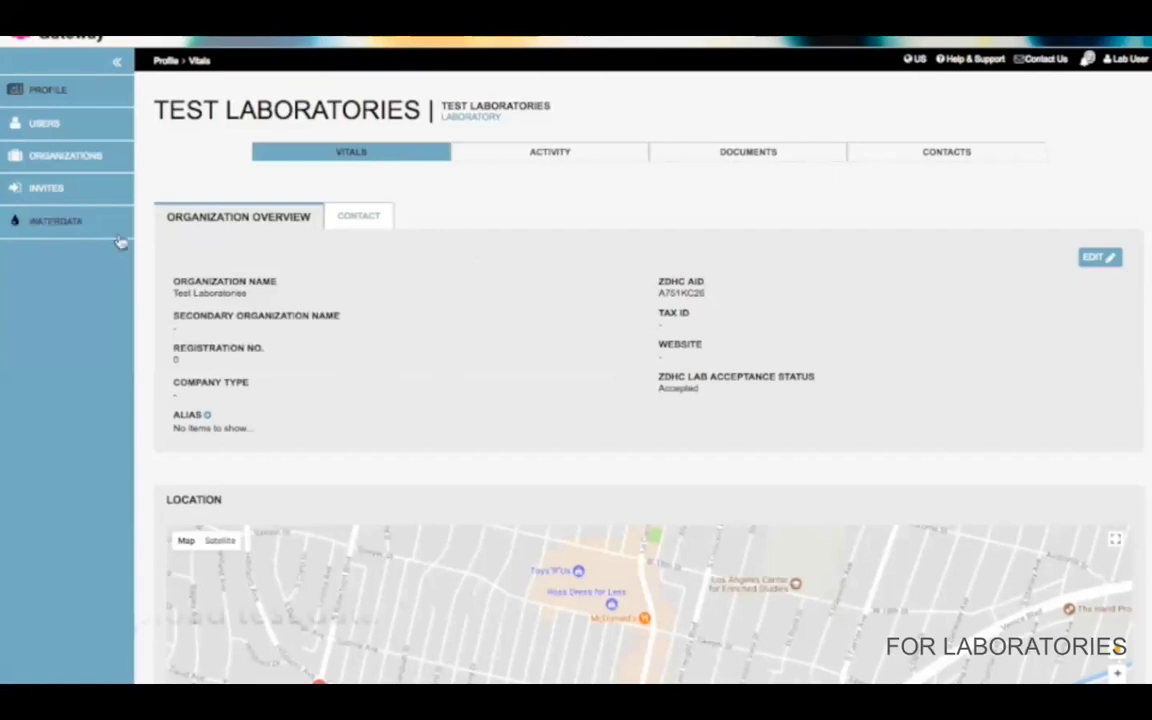
Start a new Waterdata test and select ABC Inc. as its supplier
left_click(48, 231)
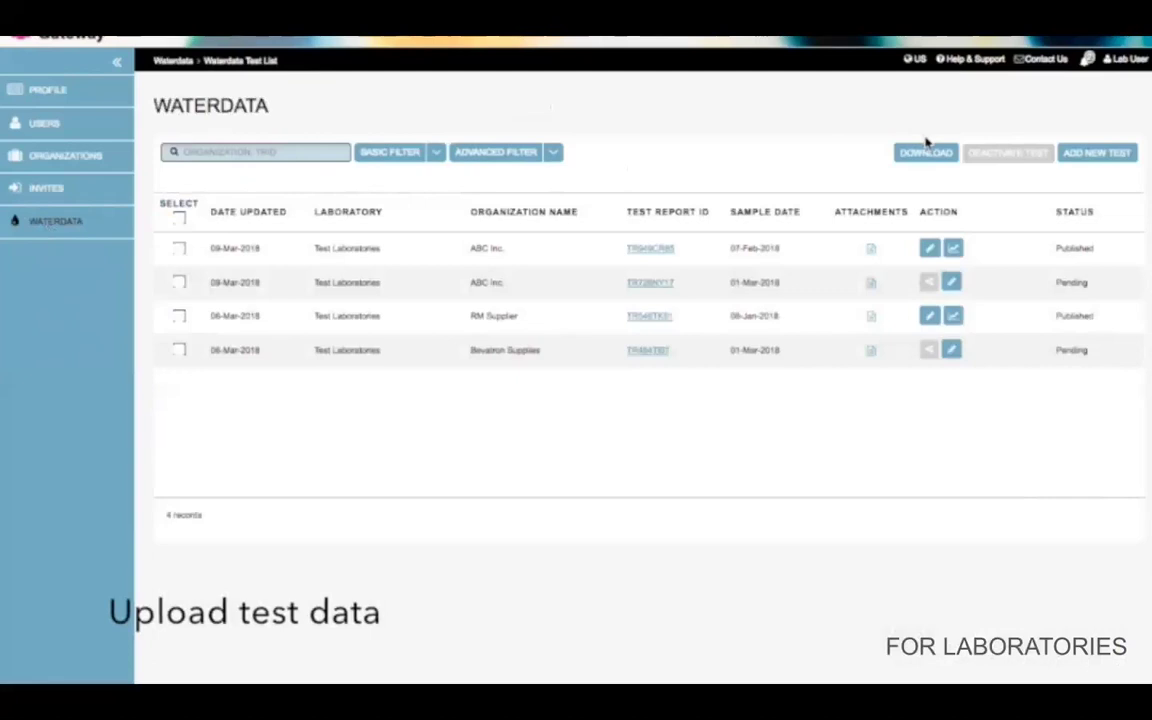
left_click(1097, 154)
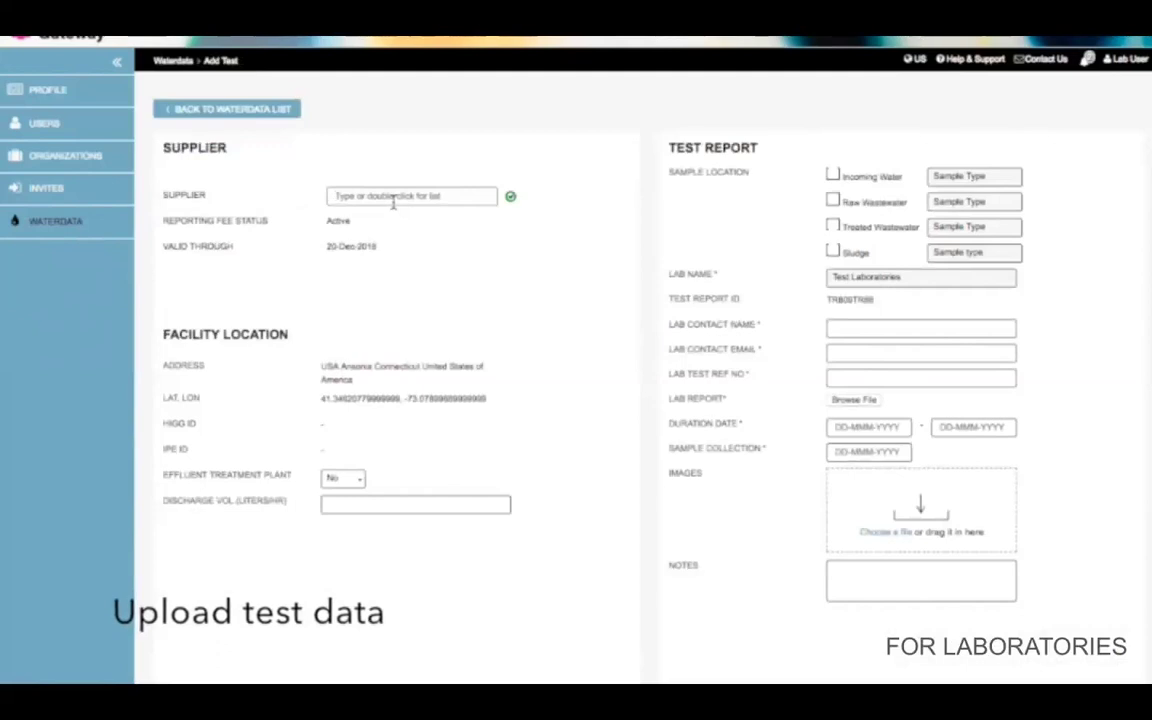
double_click(393, 197)
left_click(386, 224)
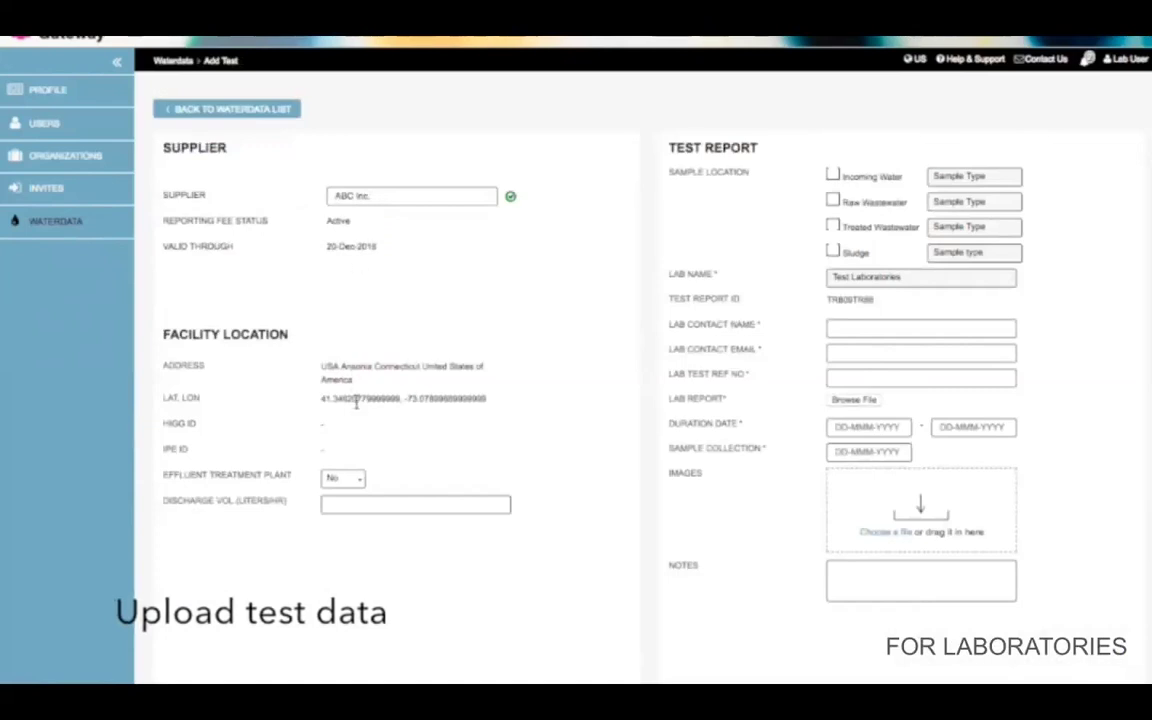
Try setting the effluent treatment plant to Yes with Direct Discharge as the discharge type, and return the plant setting to No
left_click(343, 486)
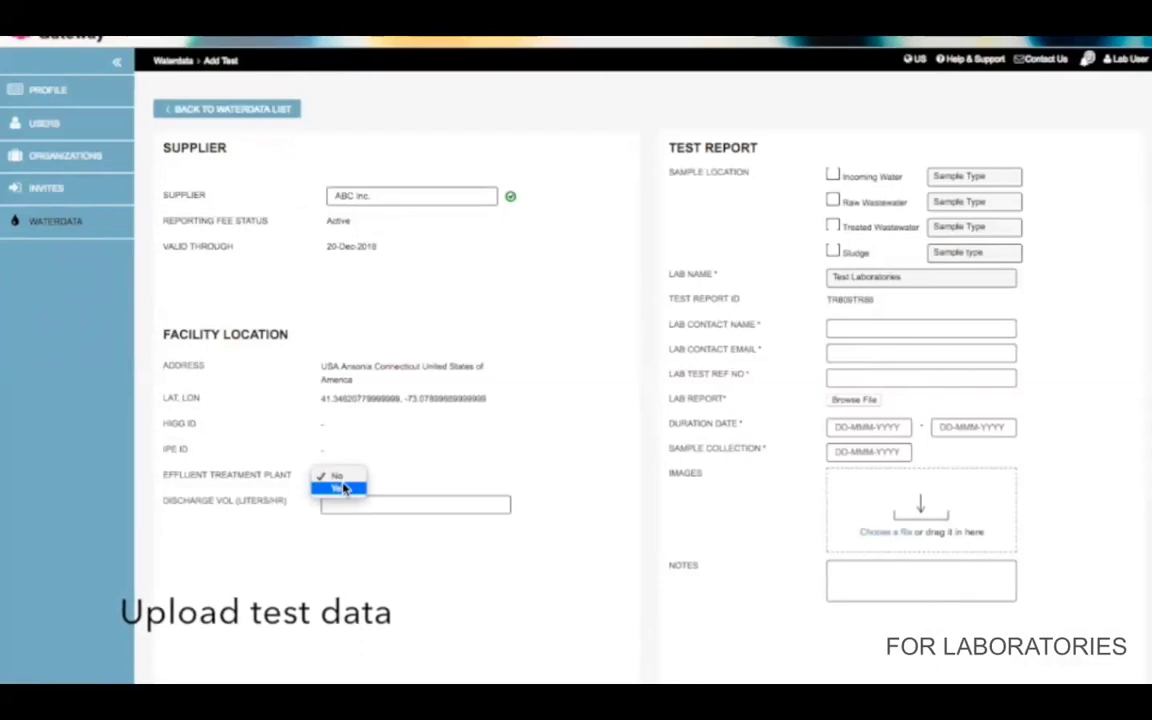
left_click(344, 488)
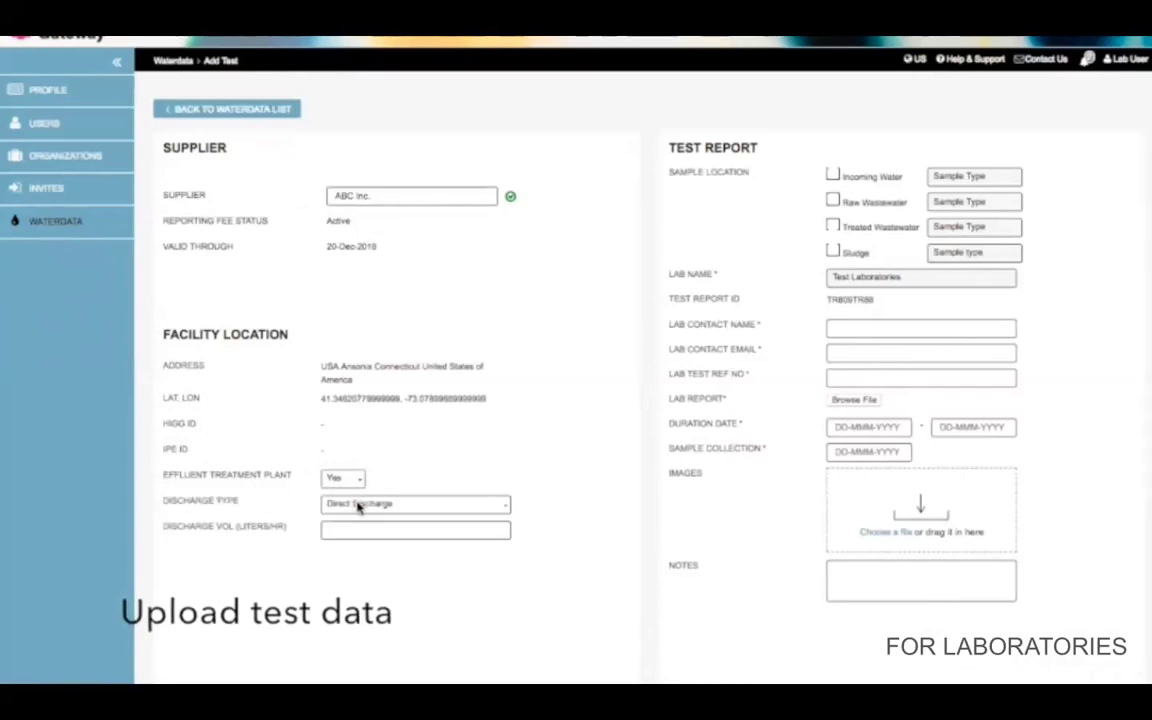
left_click(358, 505)
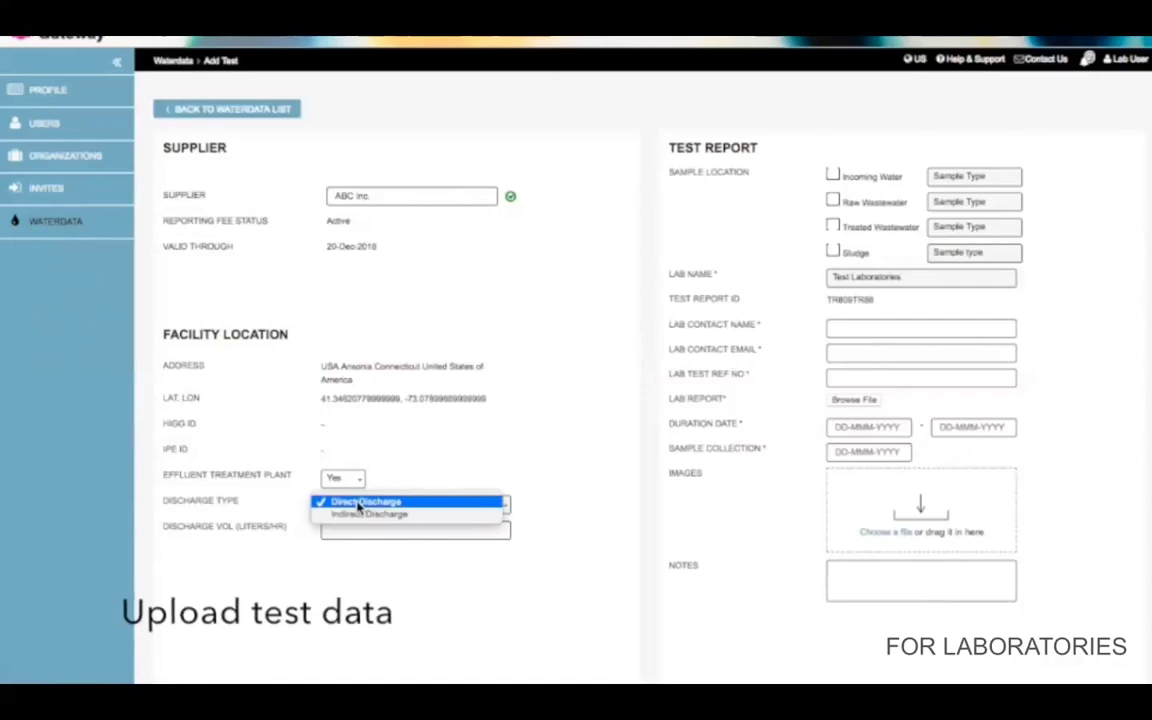
left_click(360, 503)
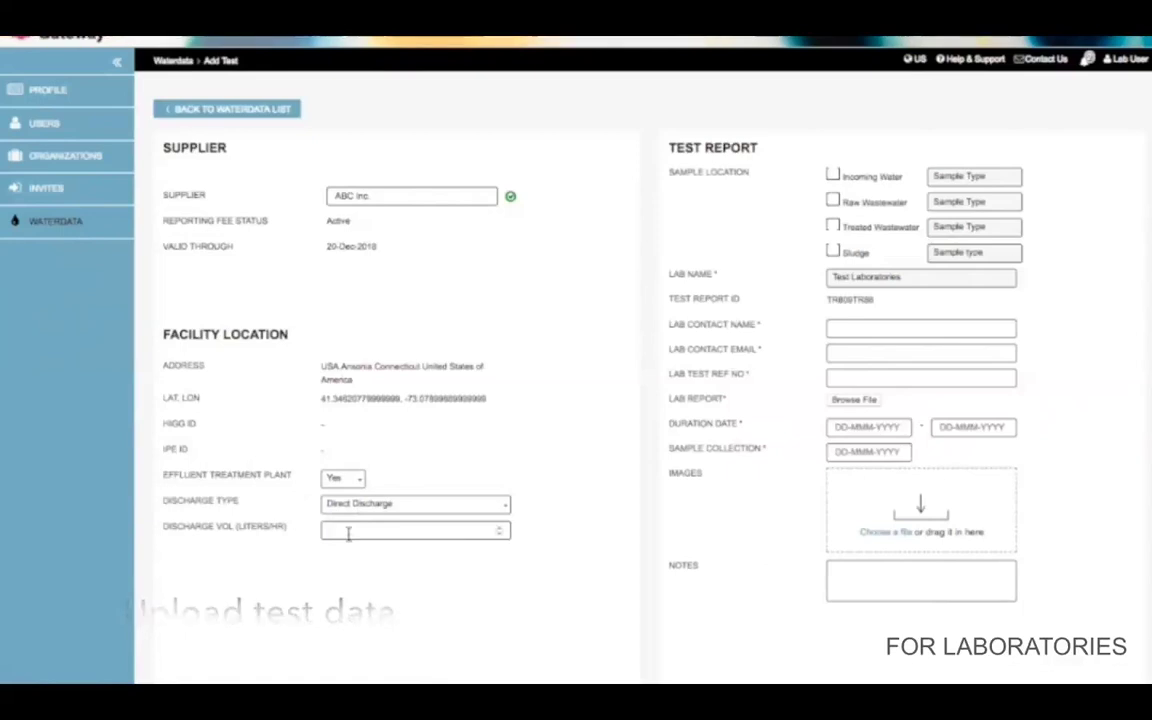
left_click(346, 479)
left_click(346, 465)
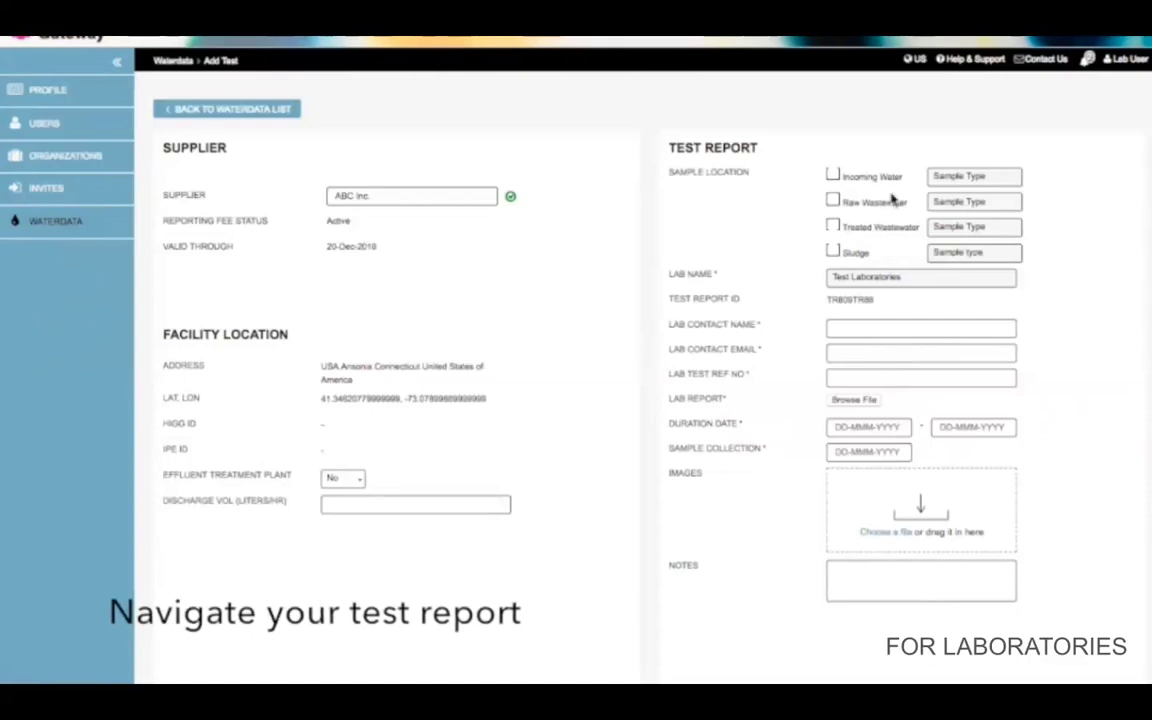
Mark Incoming Water and Raw Wastewater as sample locations, with Composite as the sample type
left_click(833, 176)
left_click(833, 201)
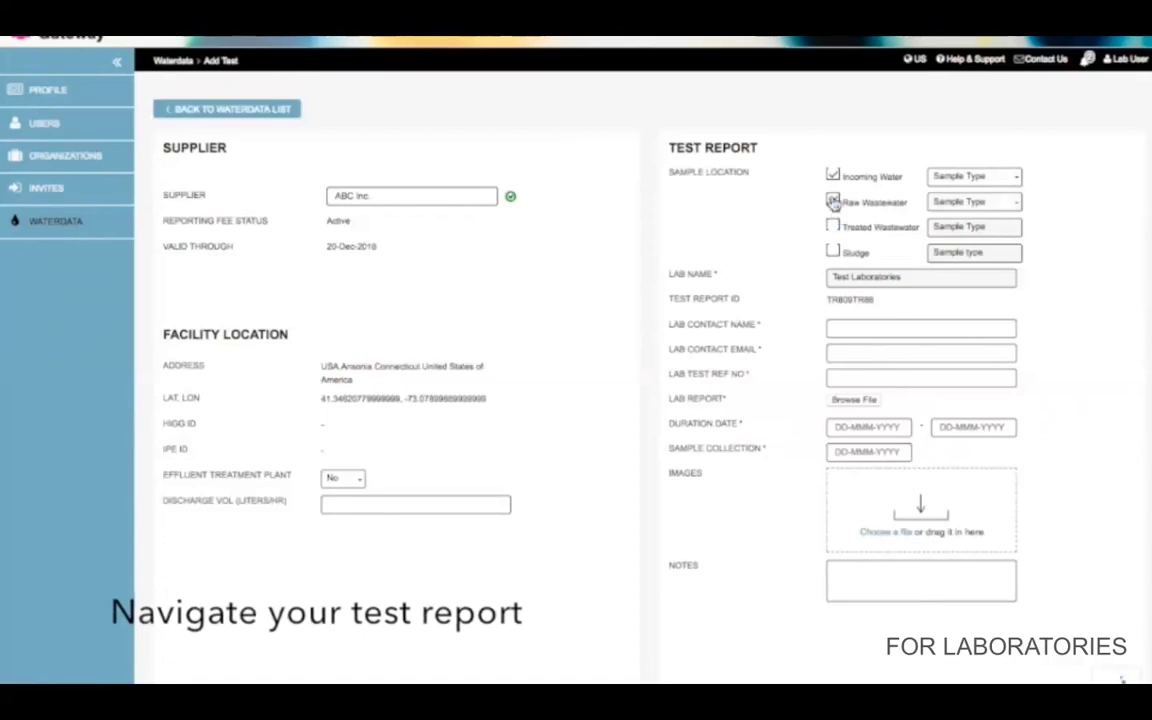
left_click(1002, 183)
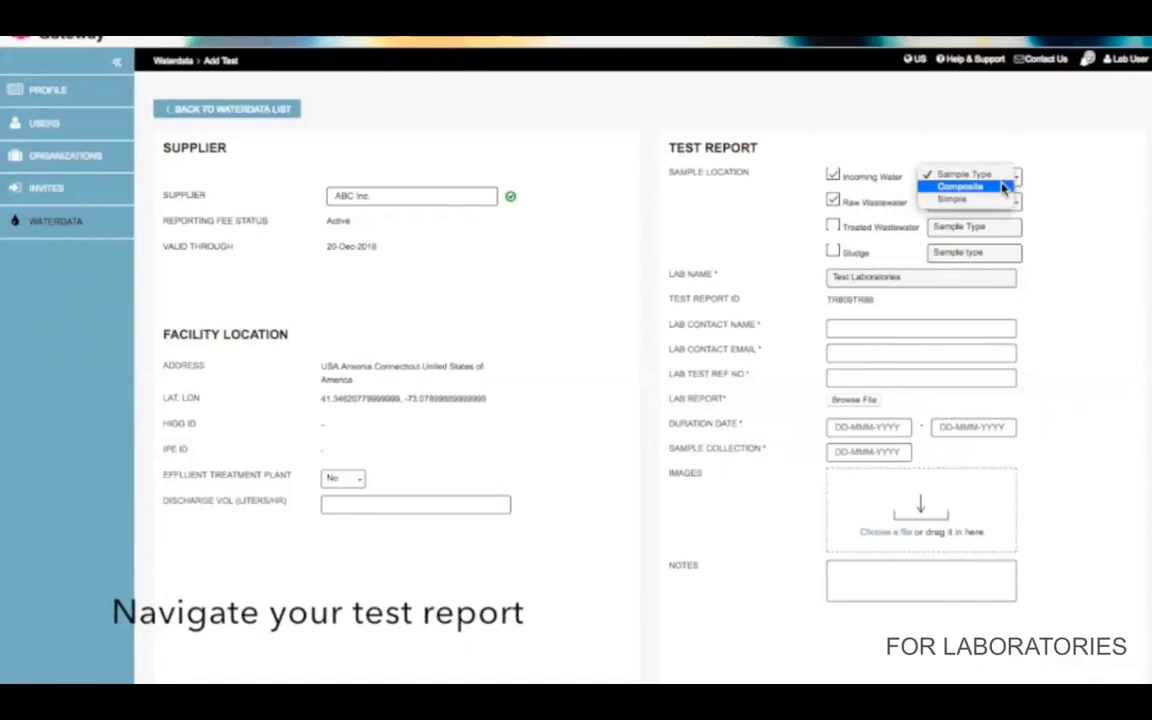
left_click(1004, 187)
Fill the lab contact name, lab contact email and lab test reference number with the placeholder A
left_click(950, 327)
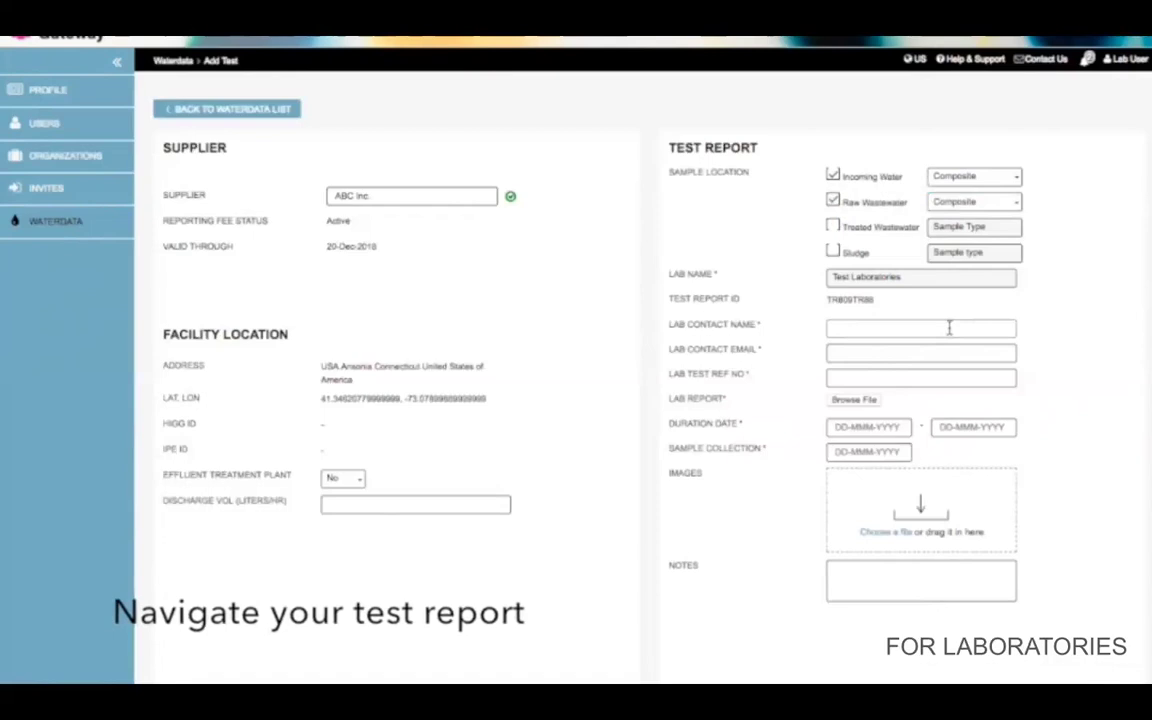
type("A")
left_click(830, 352)
type("A")
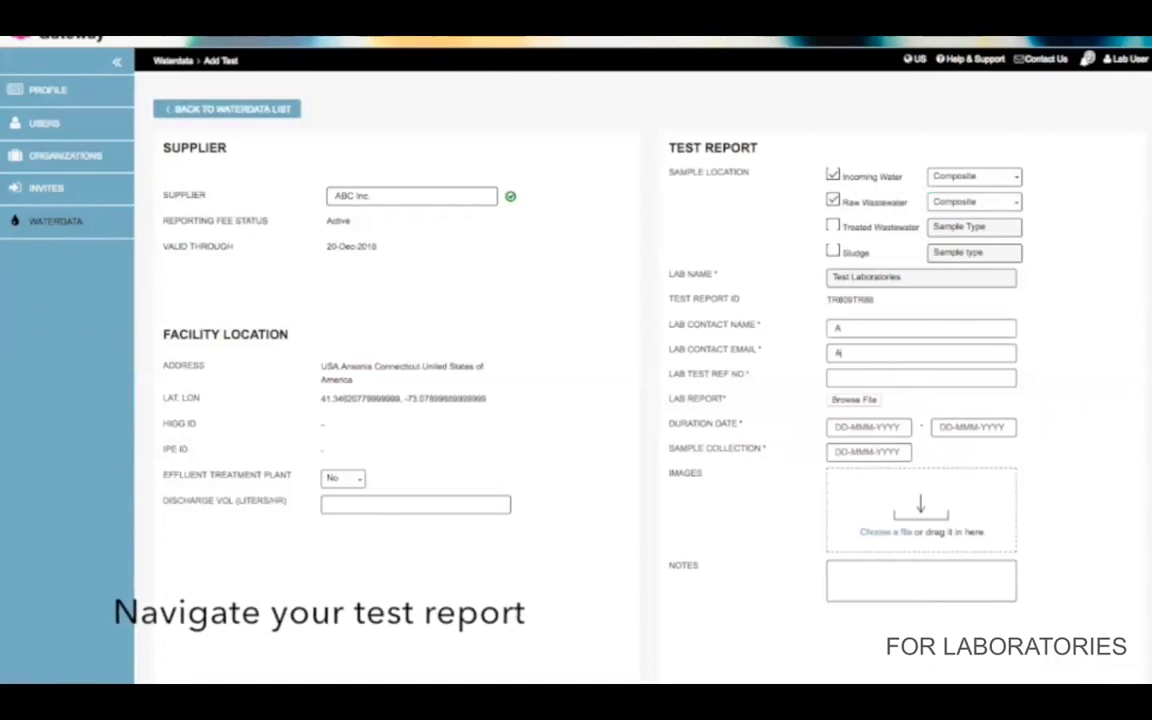
left_click(898, 375)
type("A")
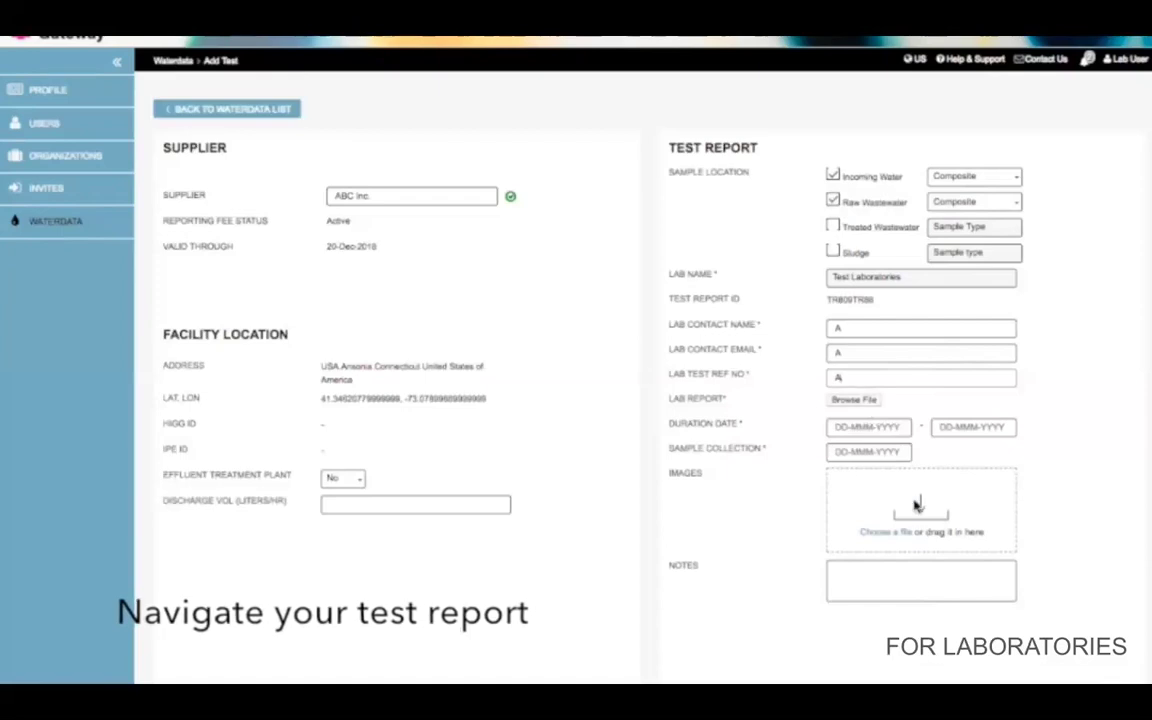
Examine the new test's result sections, expanding the Alkylphenol and Alkylphenol Ethoxylates group, and return to the Waterdata list without saving
scroll(1085, 471, "down", 1)
scroll(1087, 472, "down", 1)
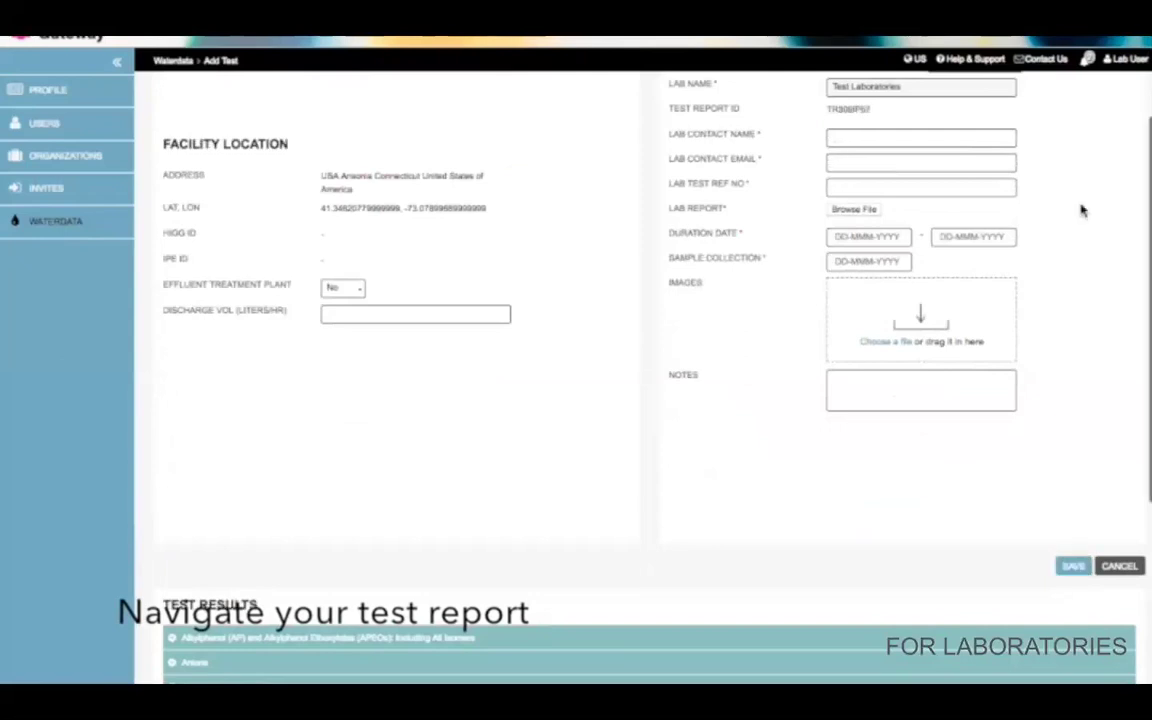
scroll(1081, 211, "down", 3)
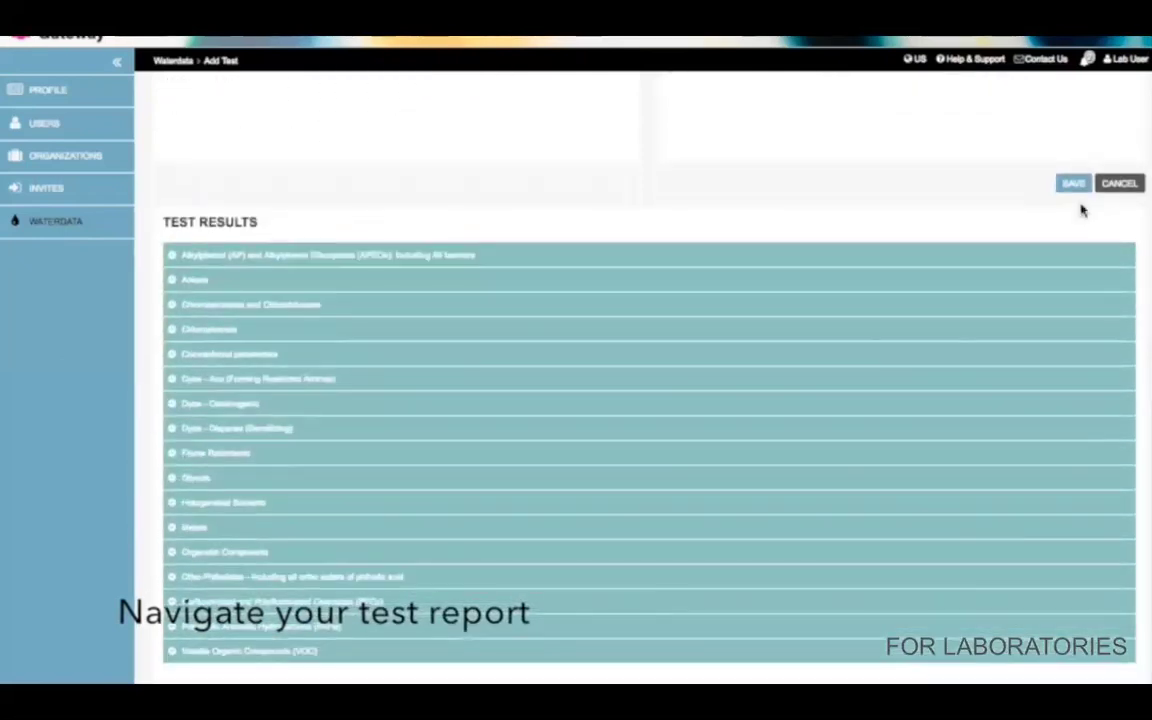
left_click(171, 257)
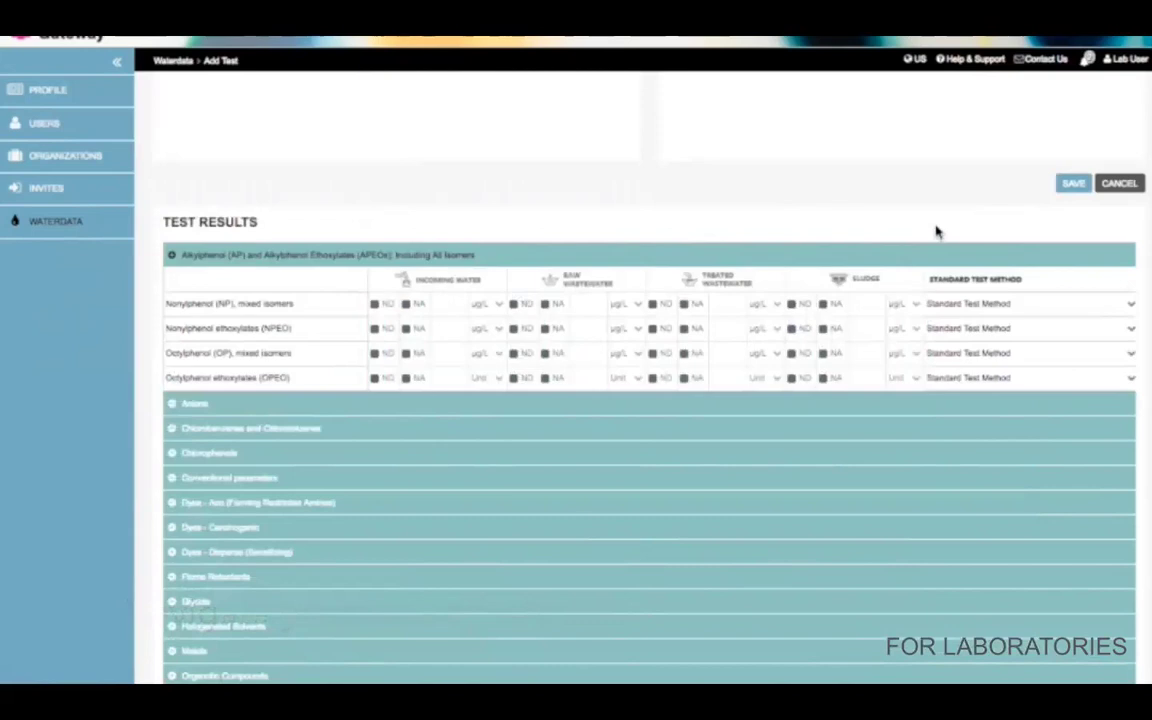
scroll(937, 232, "down", 3)
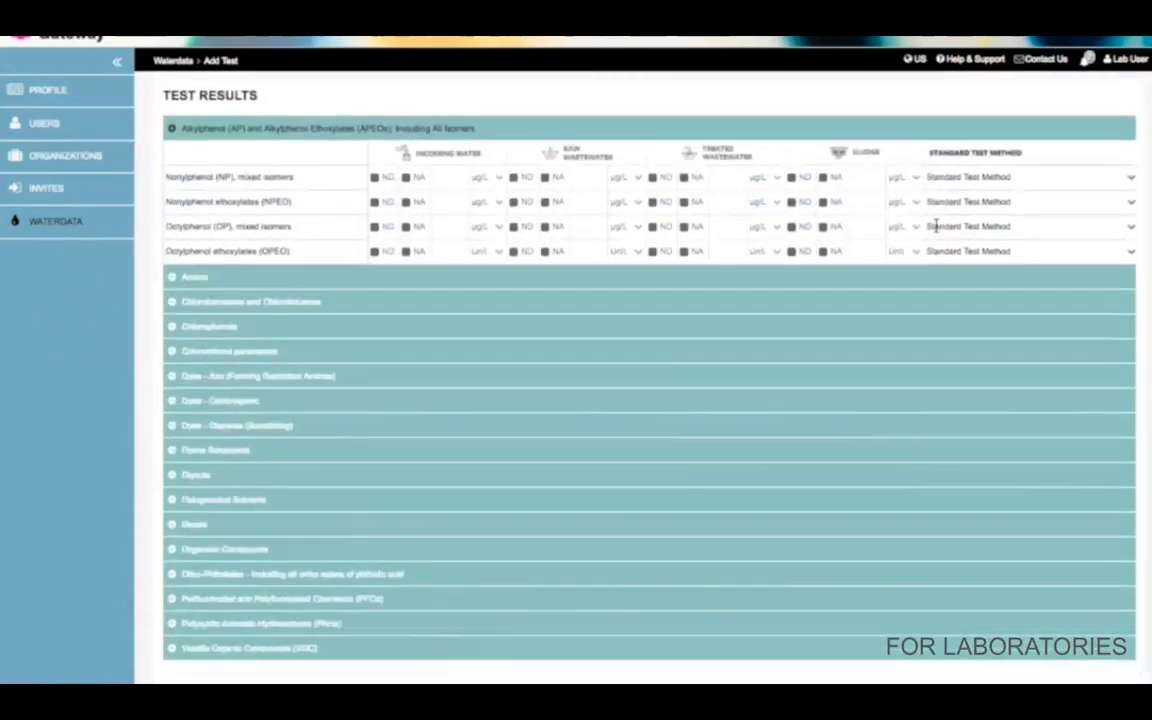
scroll(937, 228, "up", 4)
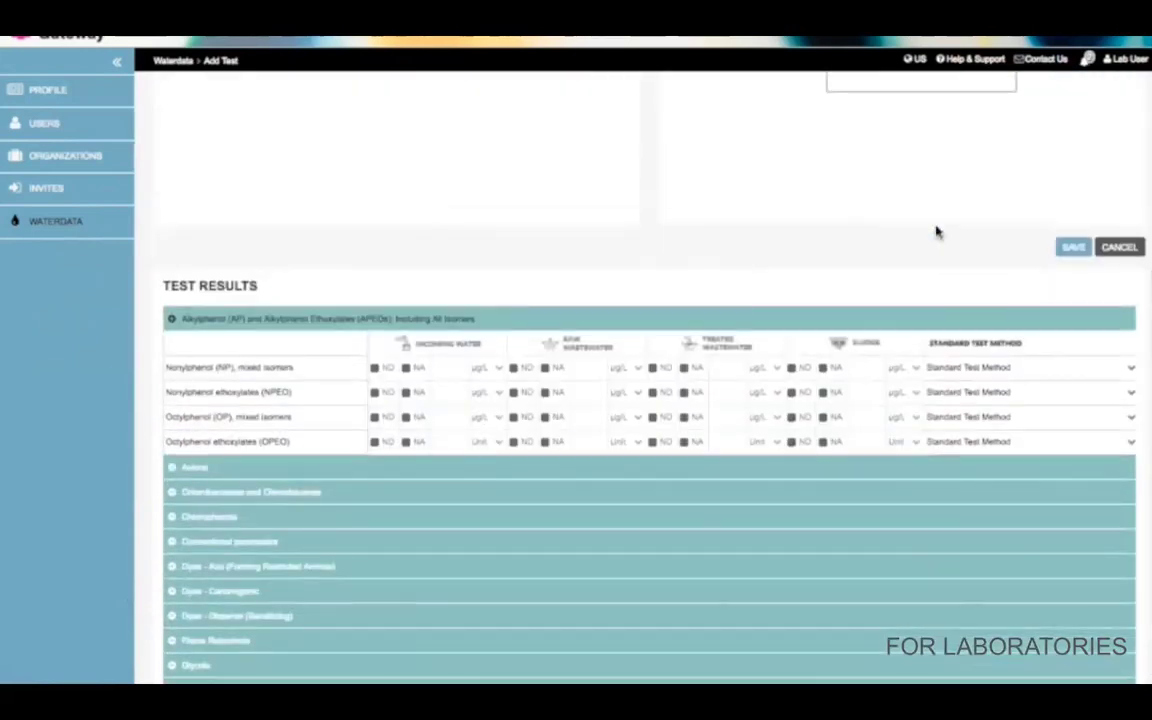
scroll(937, 232, "down", 3)
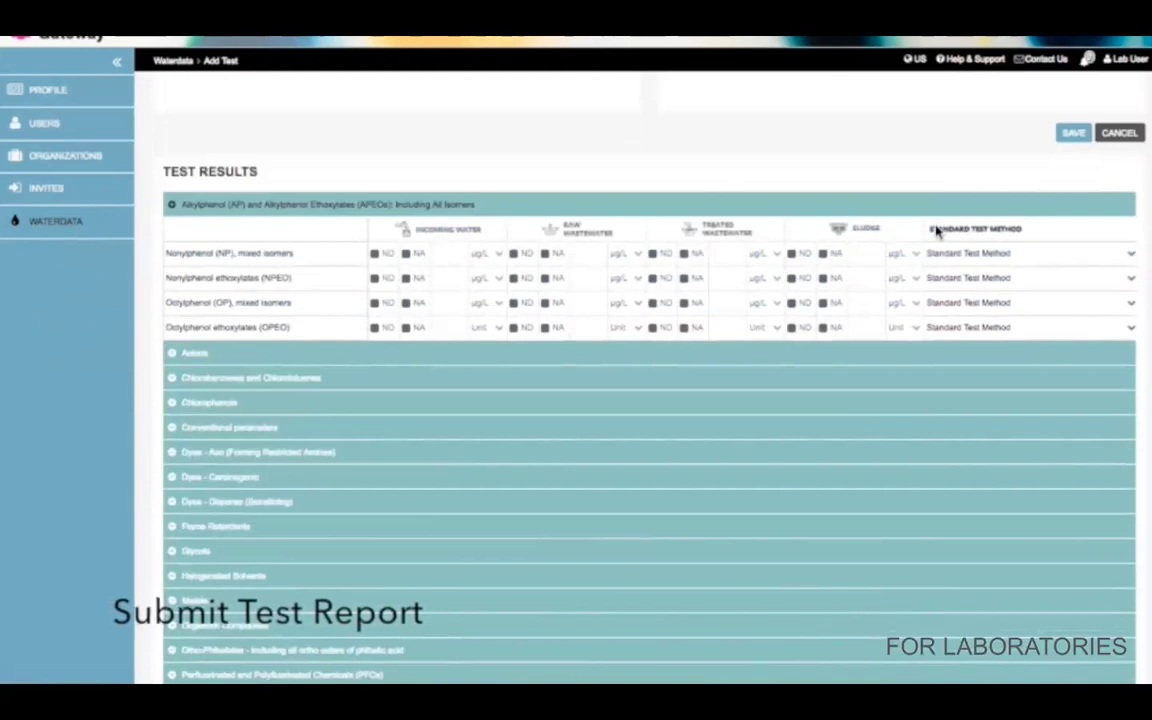
scroll(937, 232, "up", 5)
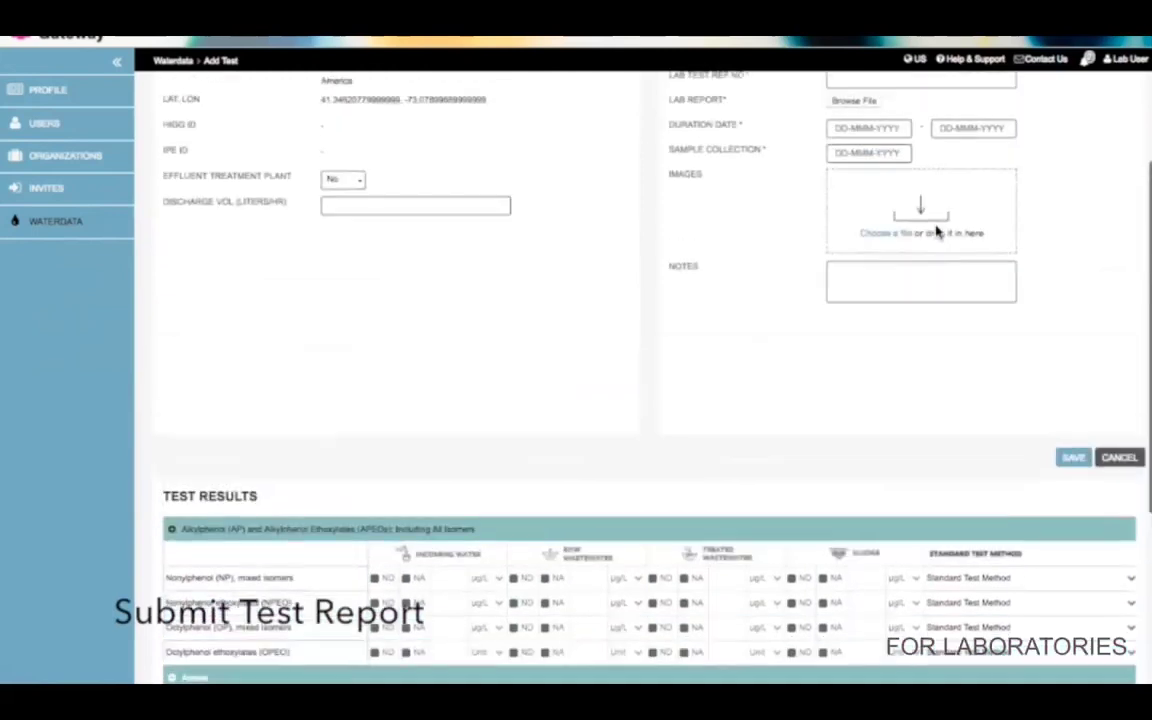
scroll(937, 232, "up", 5)
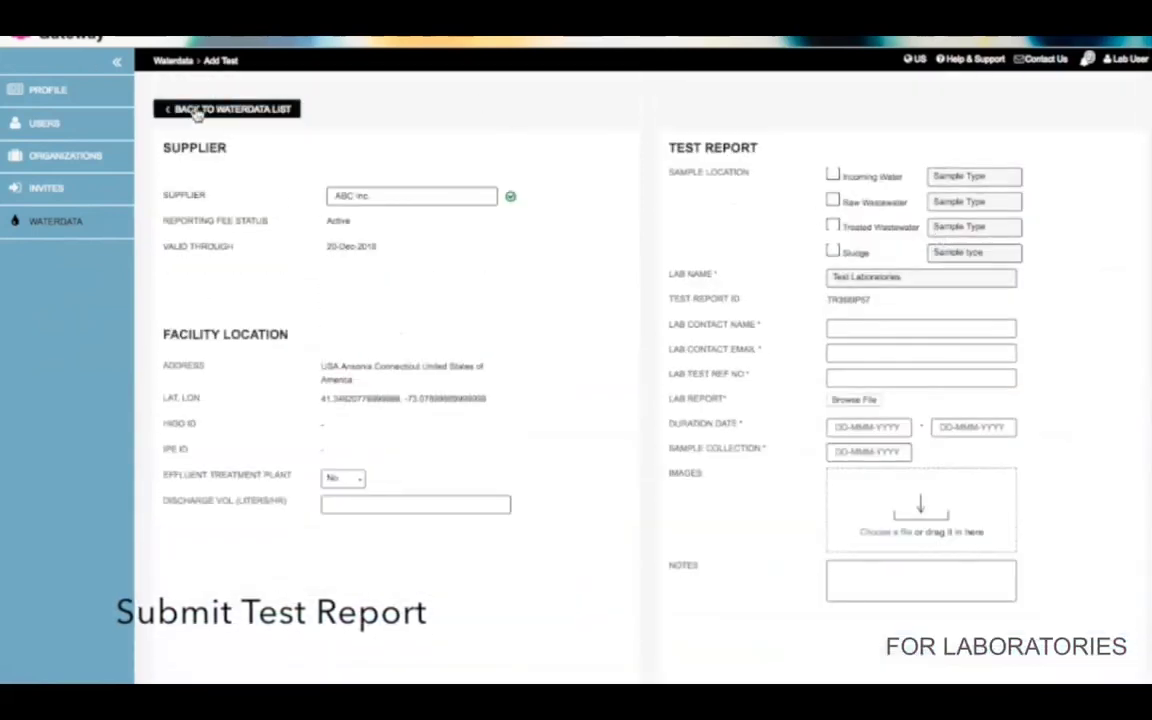
left_click(197, 110)
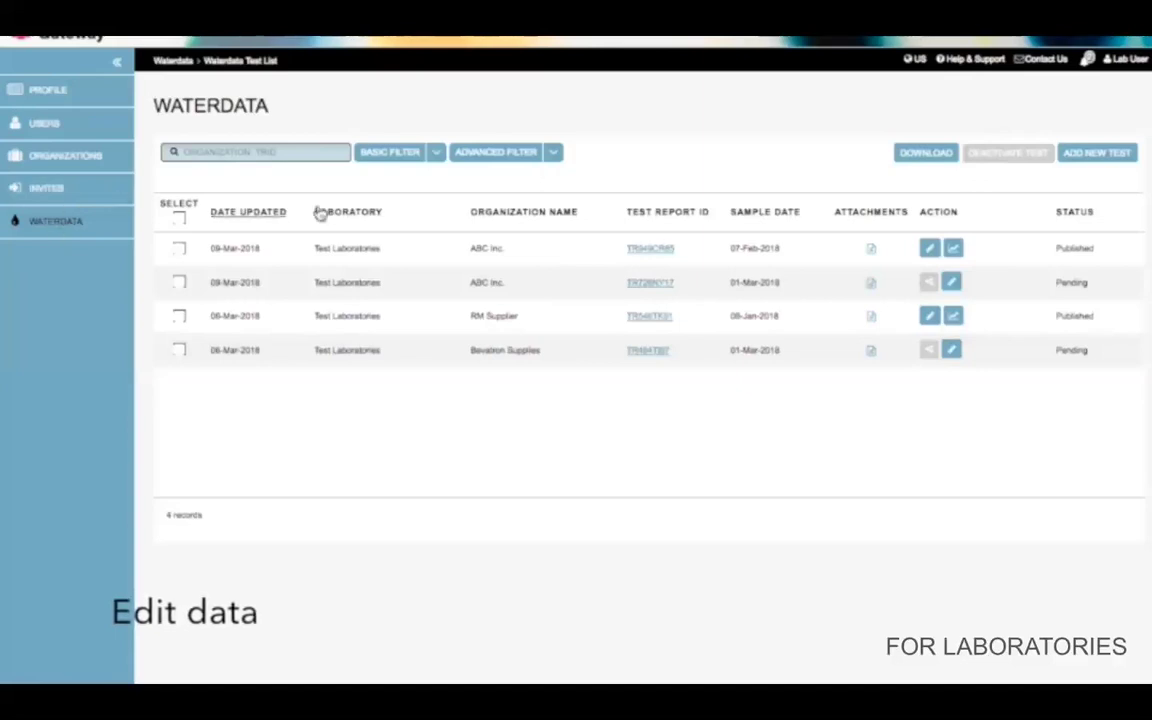
Open the pending ABC Inc. test in edit mode to view its details, and return to the Waterdata list
left_click(951, 284)
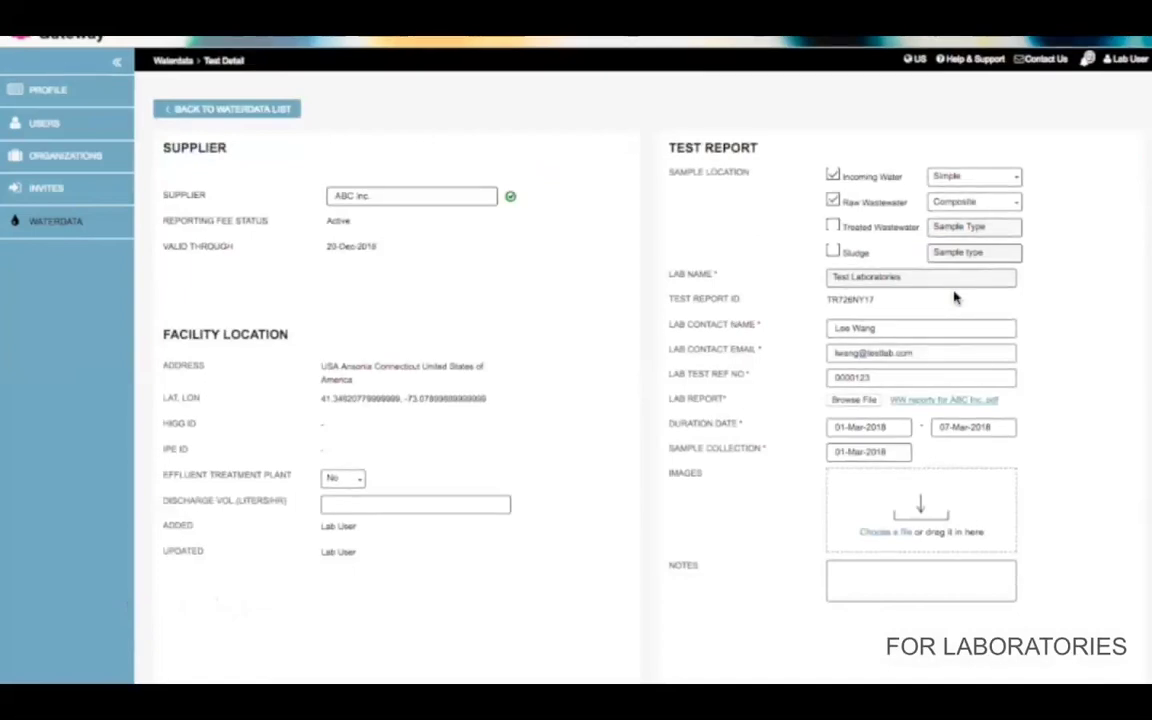
left_click(204, 110)
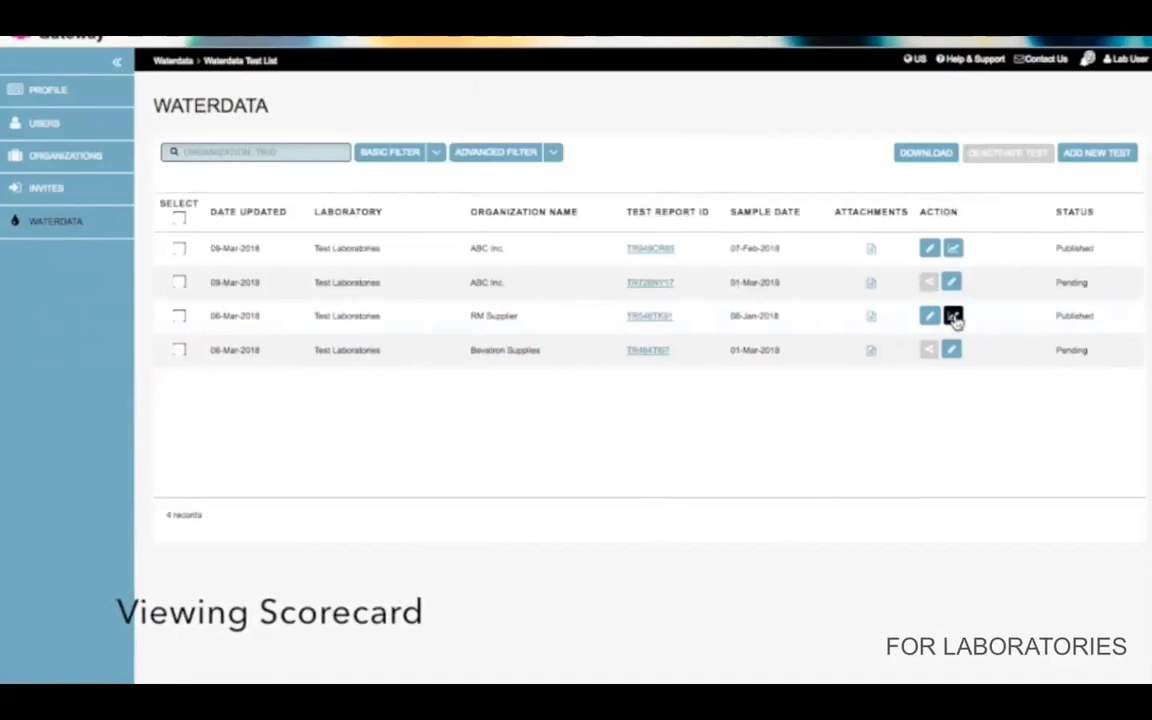
Open the wastewater scorecard of RM Supplier's published test and examine the performance breakdown and the chemical results table
left_click(954, 317)
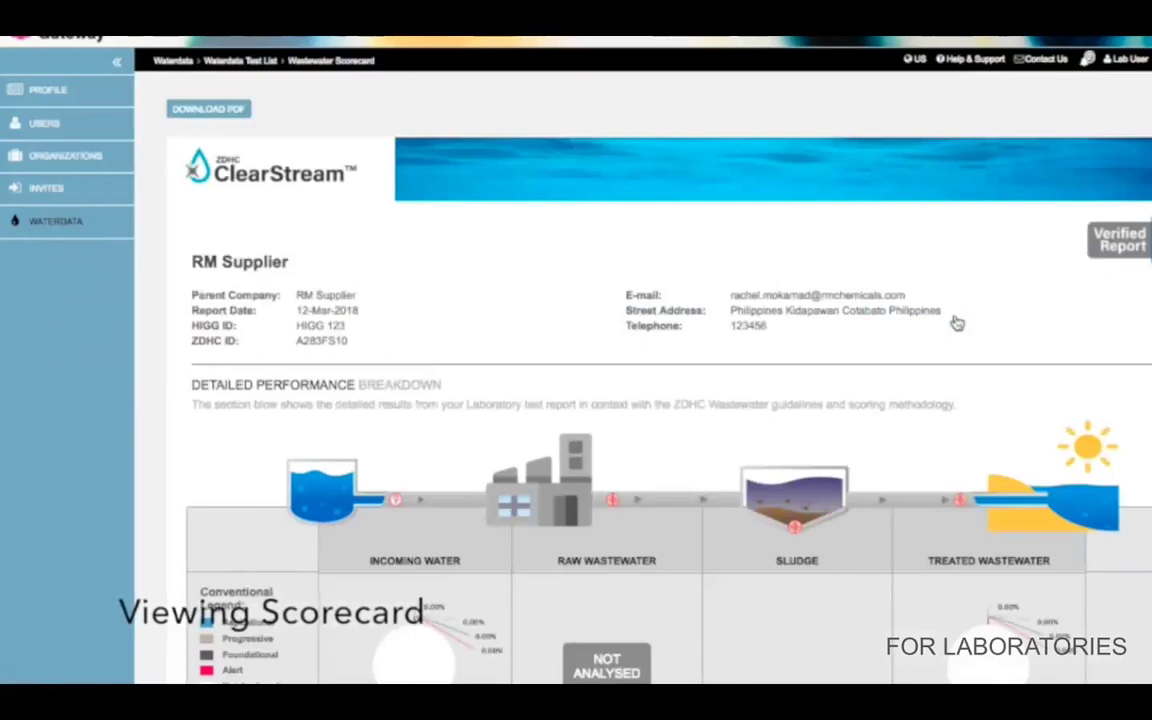
scroll(956, 322, "down", 3)
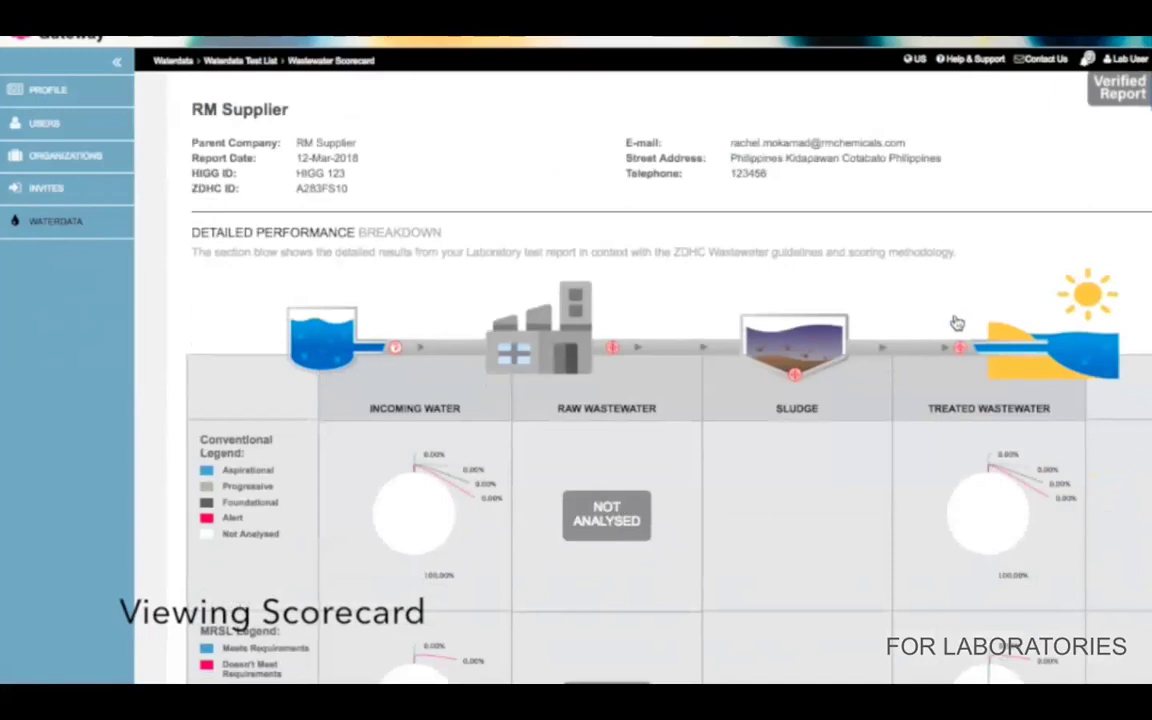
scroll(957, 322, "down", 5)
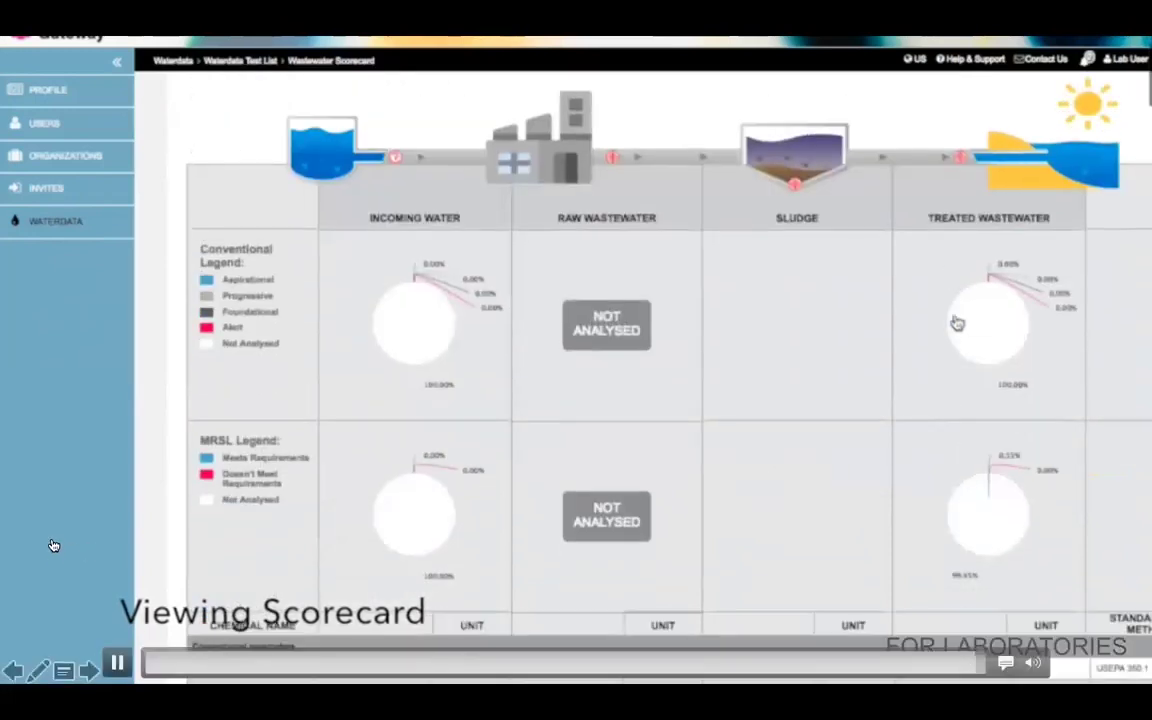
scroll(957, 322, "down", 15)
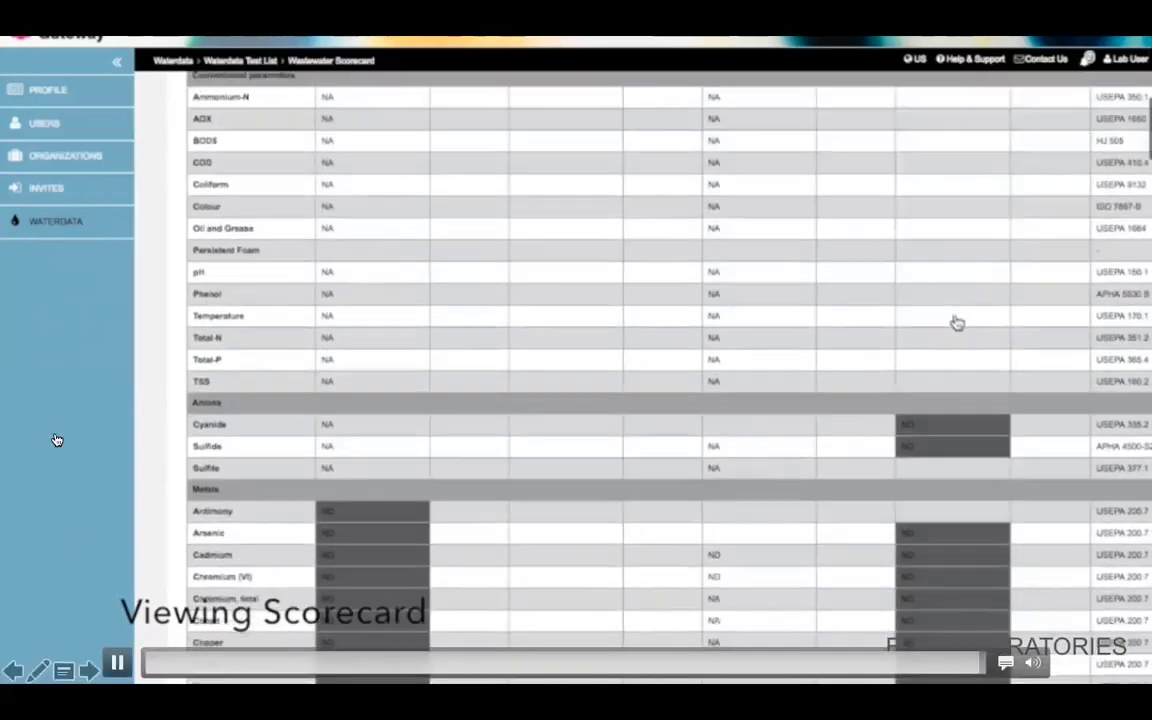
scroll(957, 322, "down", 4)
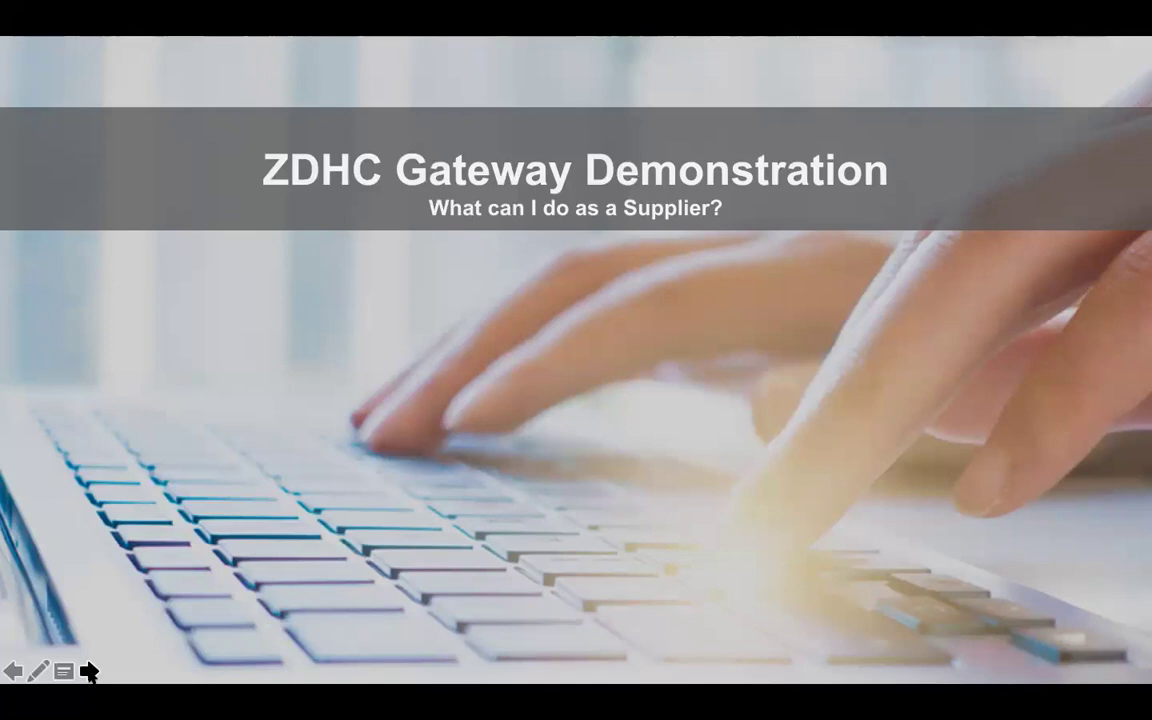
left_click(88, 671)
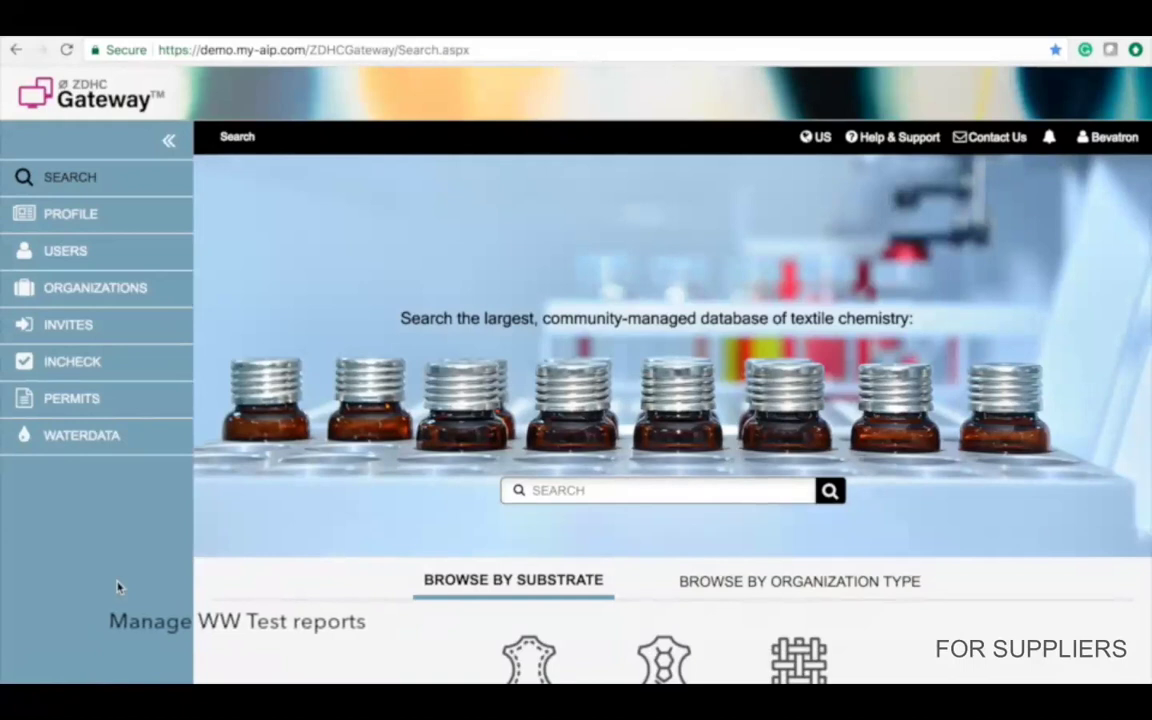
Open the pending Bevatron Supplies test report from Waterdata and expand its Alkylphenol and its Chlorobenzenes and Chlorotoluenes results
left_click(82, 438)
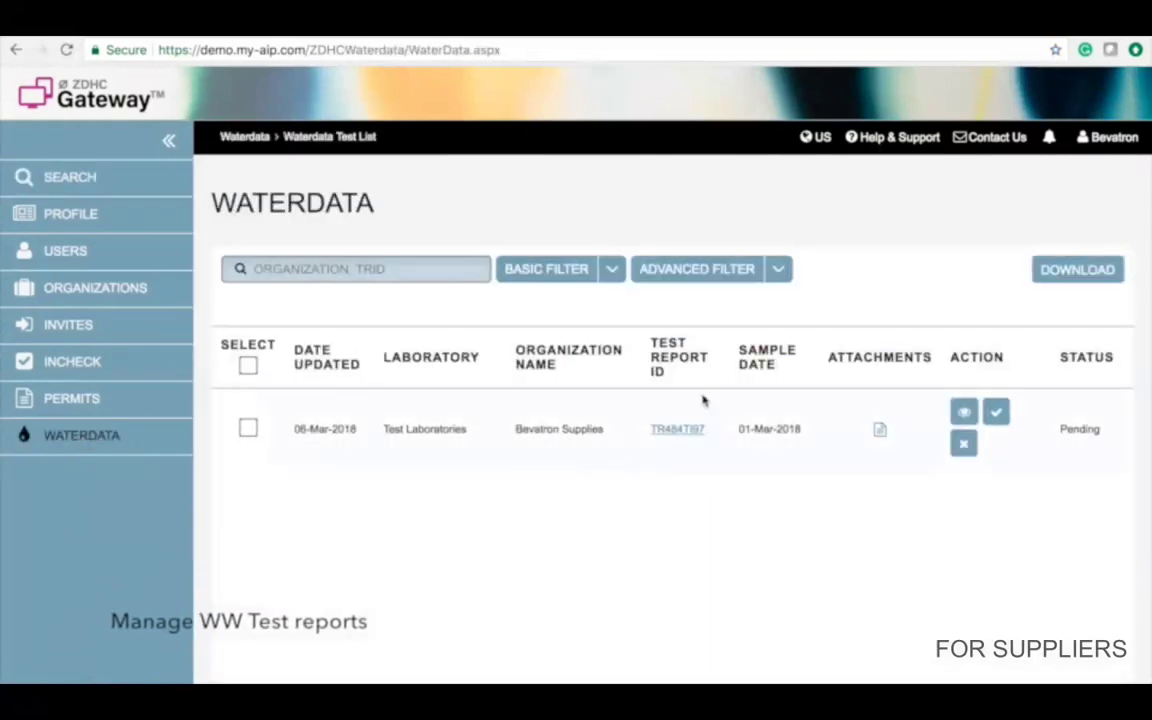
left_click(672, 430)
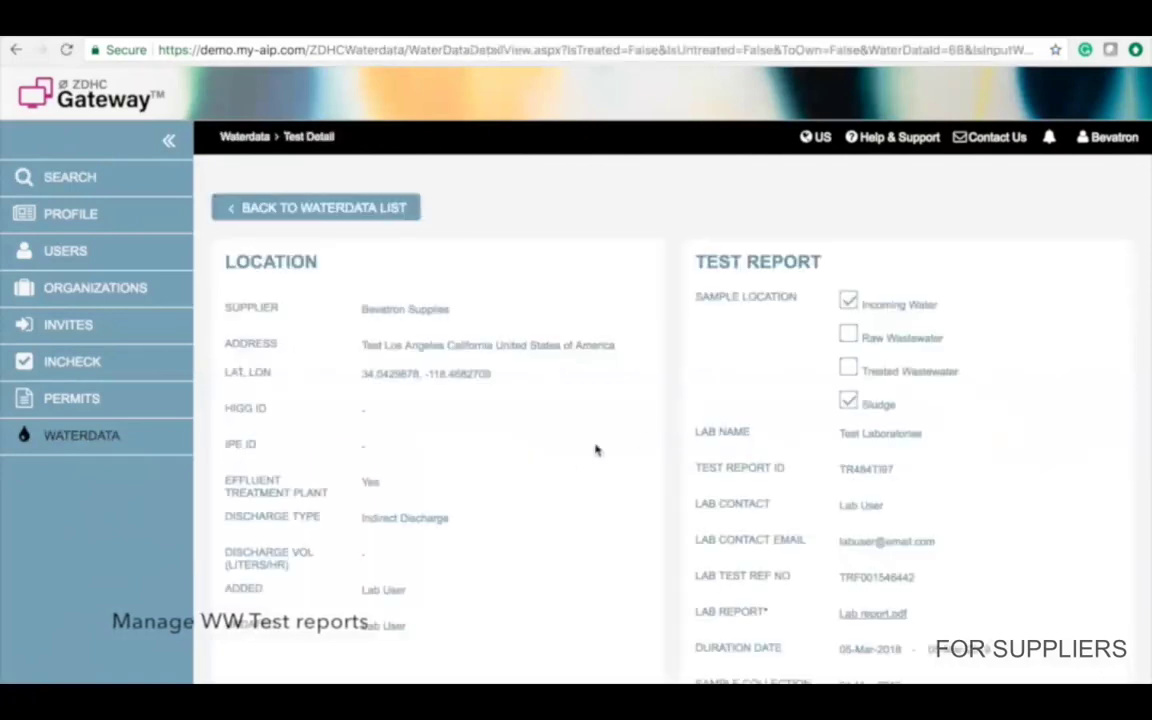
scroll(558, 465, "down", 2)
scroll(558, 467, "down", 5)
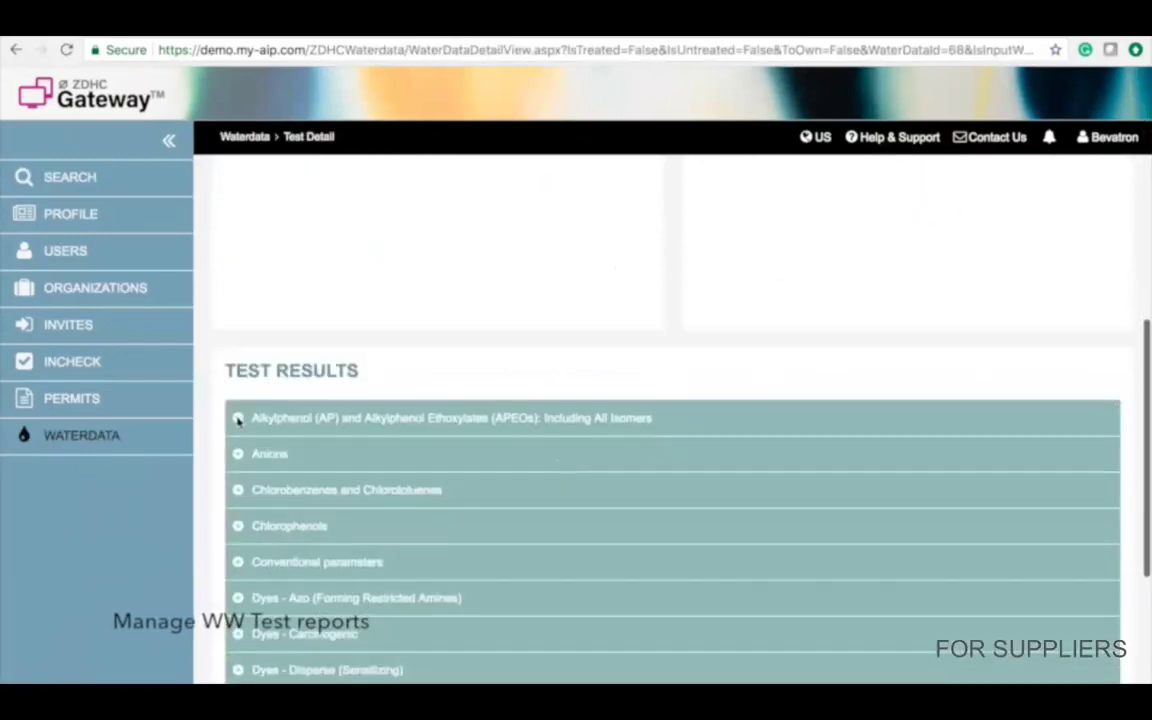
scroll(585, 473, "down", 5)
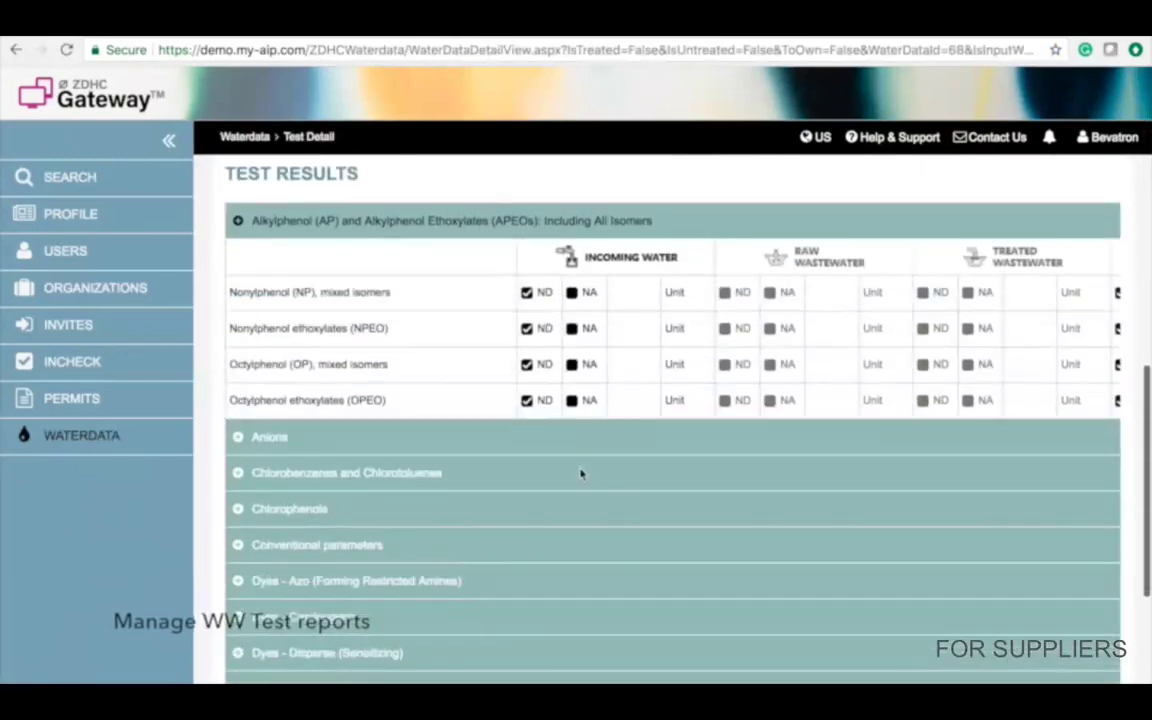
left_click(238, 474)
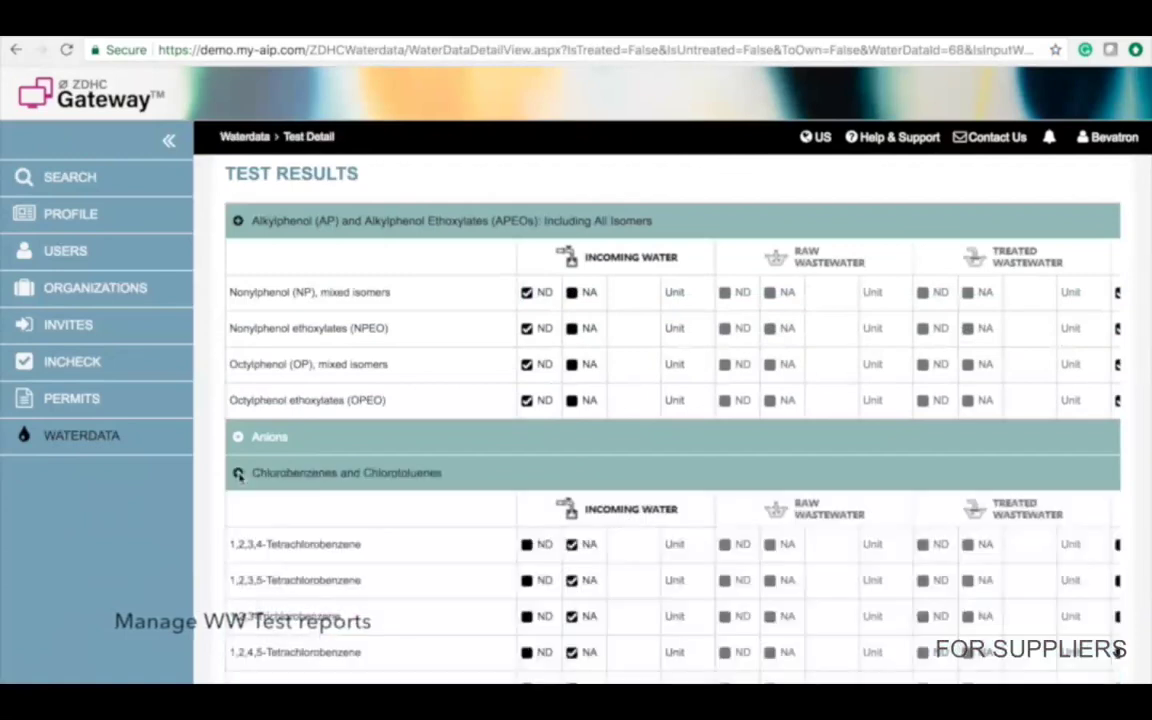
Open the wastewater scorecard of Bevatron Supplies' pending test, examine its performance breakdown and chemical results, and return to the Waterdata list
left_click(81, 437)
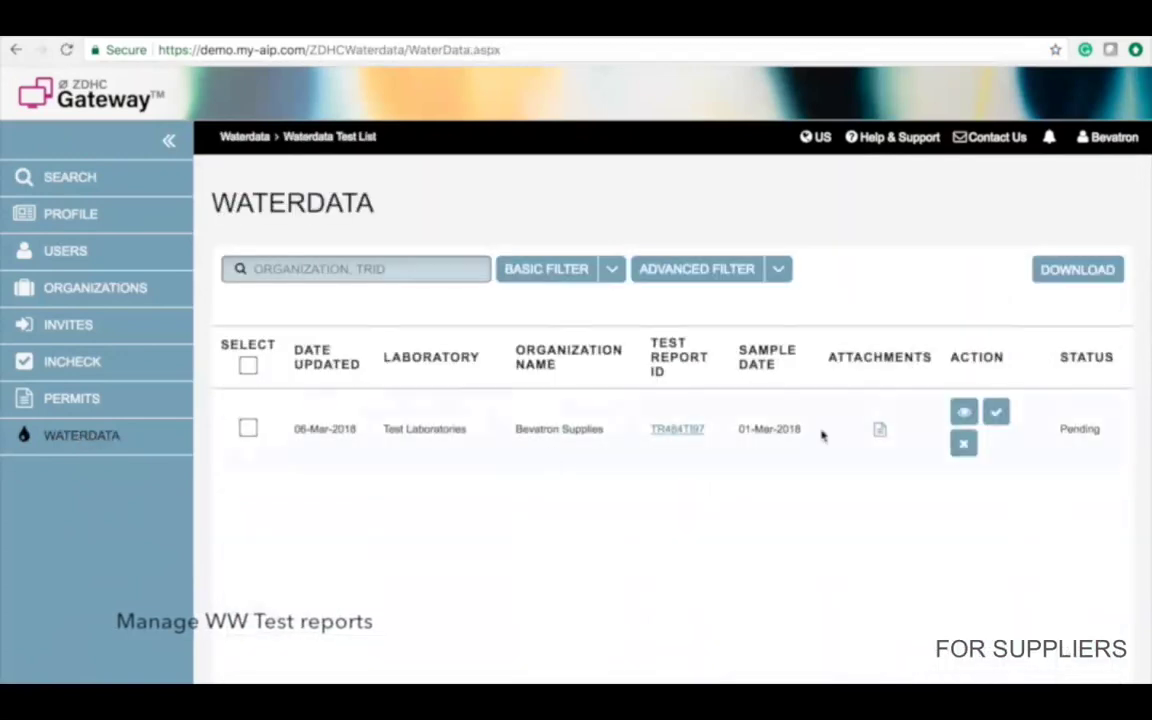
left_click(963, 413)
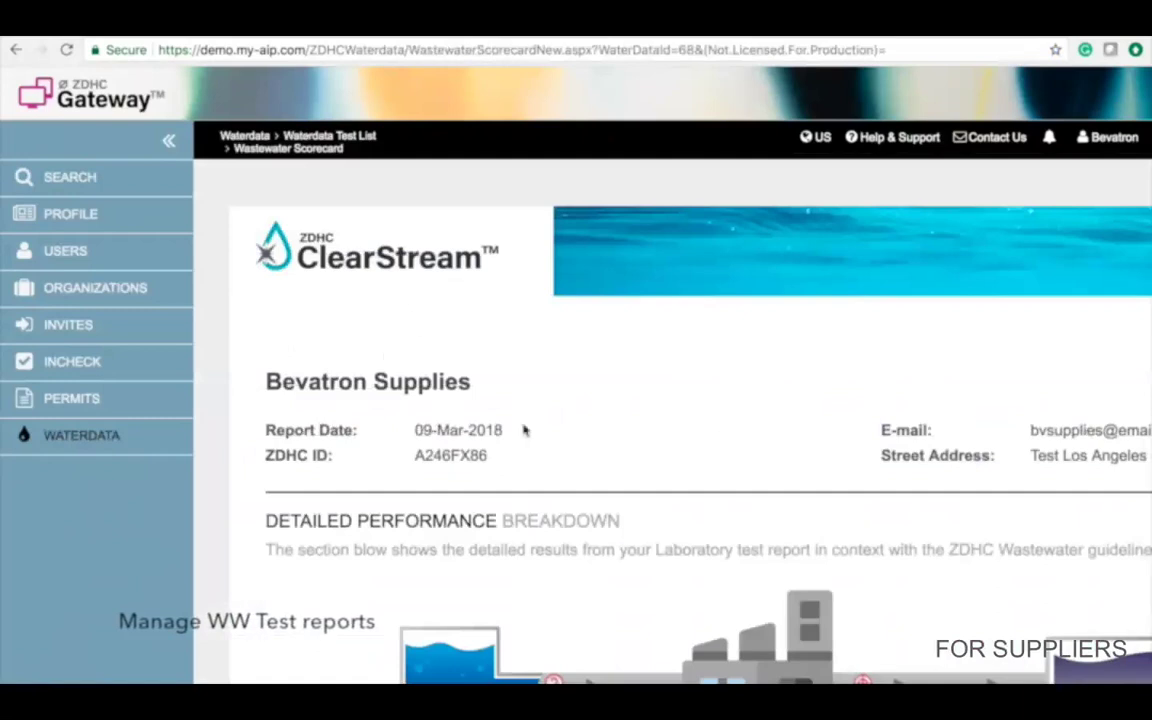
scroll(425, 362, "down", 5)
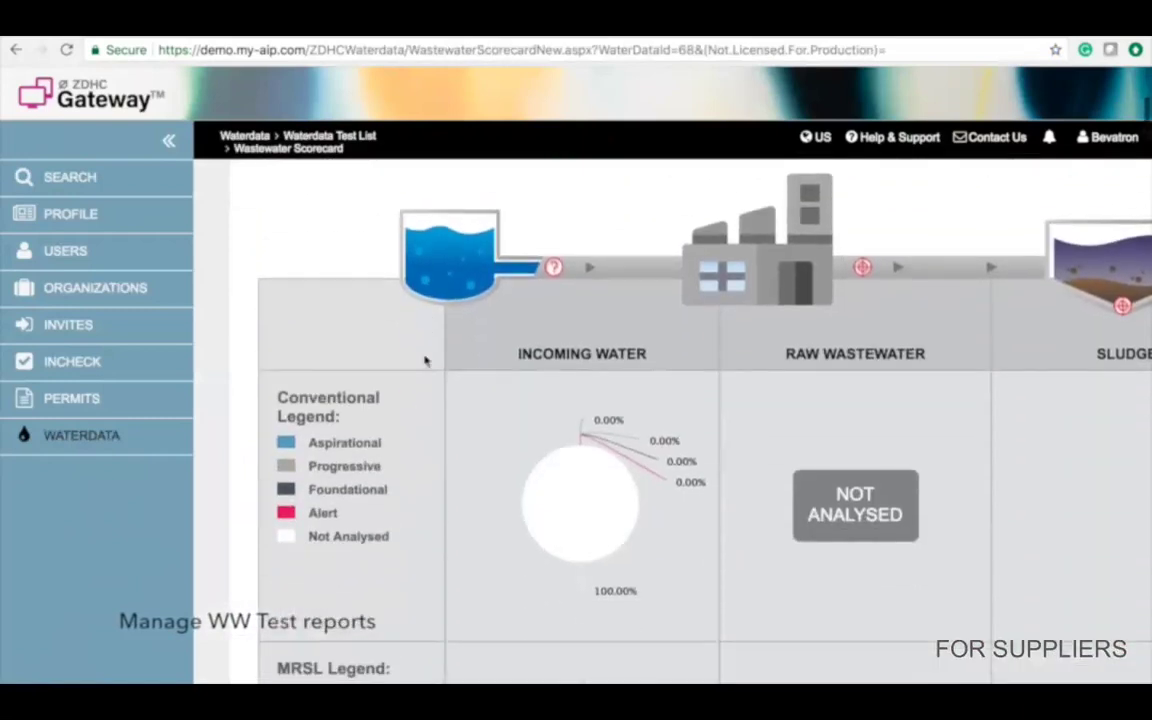
scroll(425, 362, "right", 2)
scroll(425, 362, "down", 8)
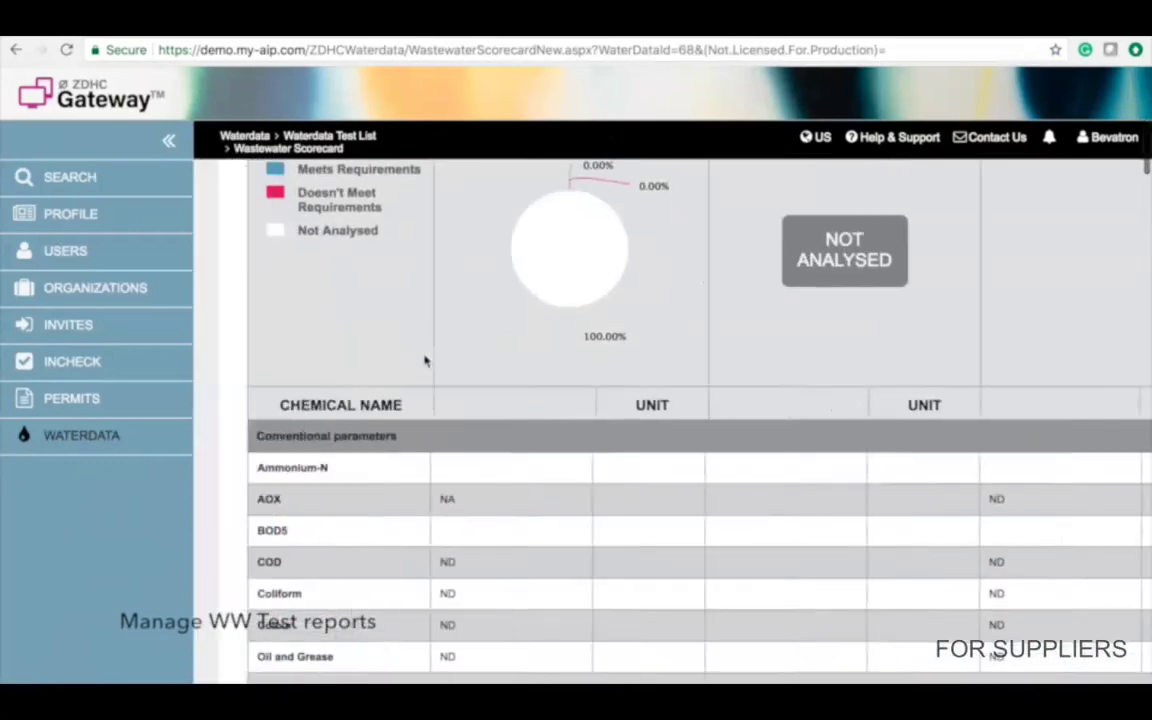
scroll(425, 362, "left", 1)
scroll(425, 362, "down", 6)
scroll(425, 362, "right", 1)
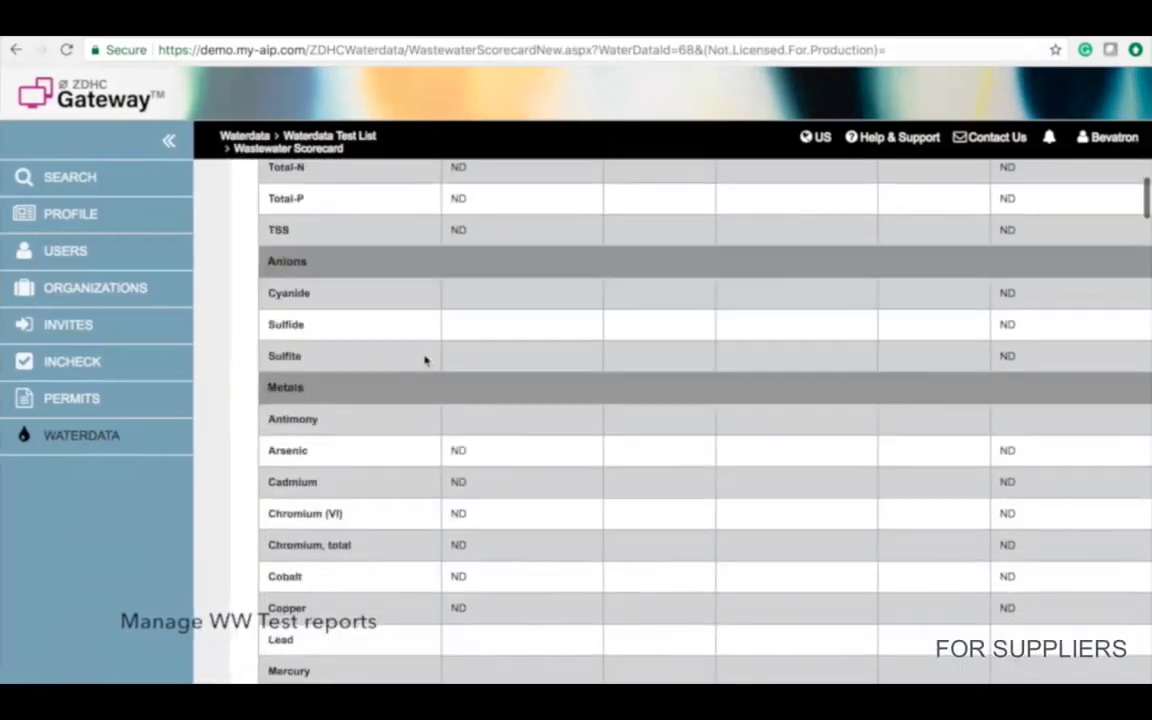
scroll(425, 362, "up", 10)
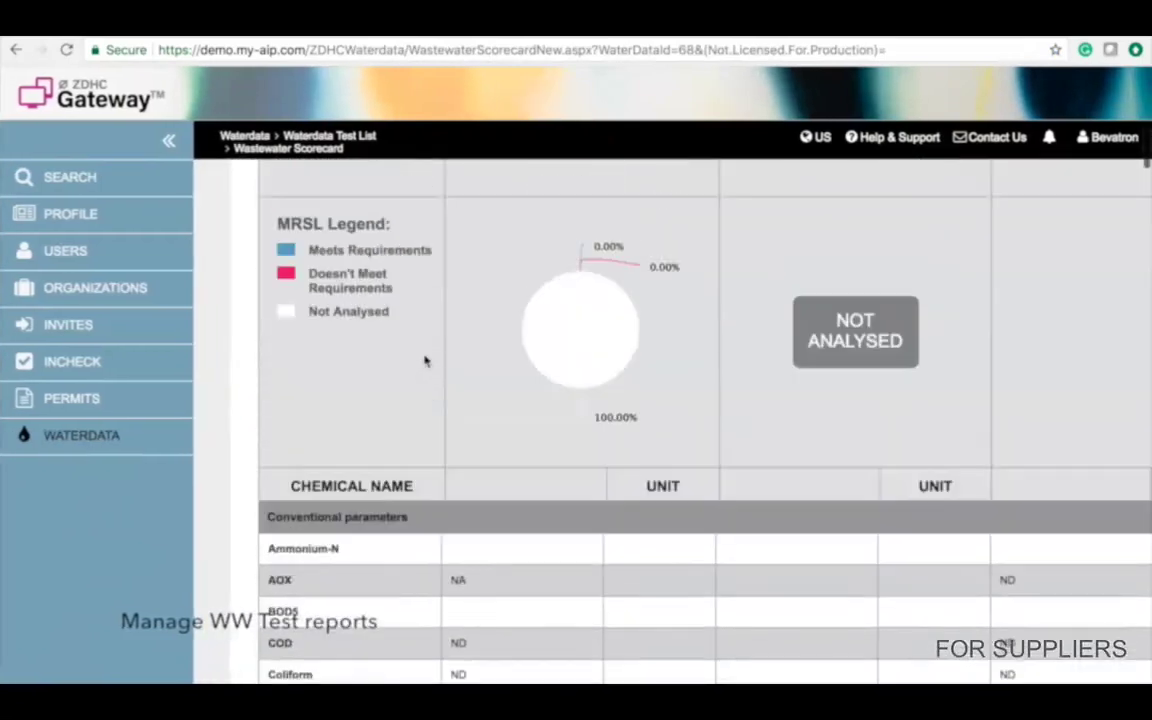
scroll(425, 362, "up", 10)
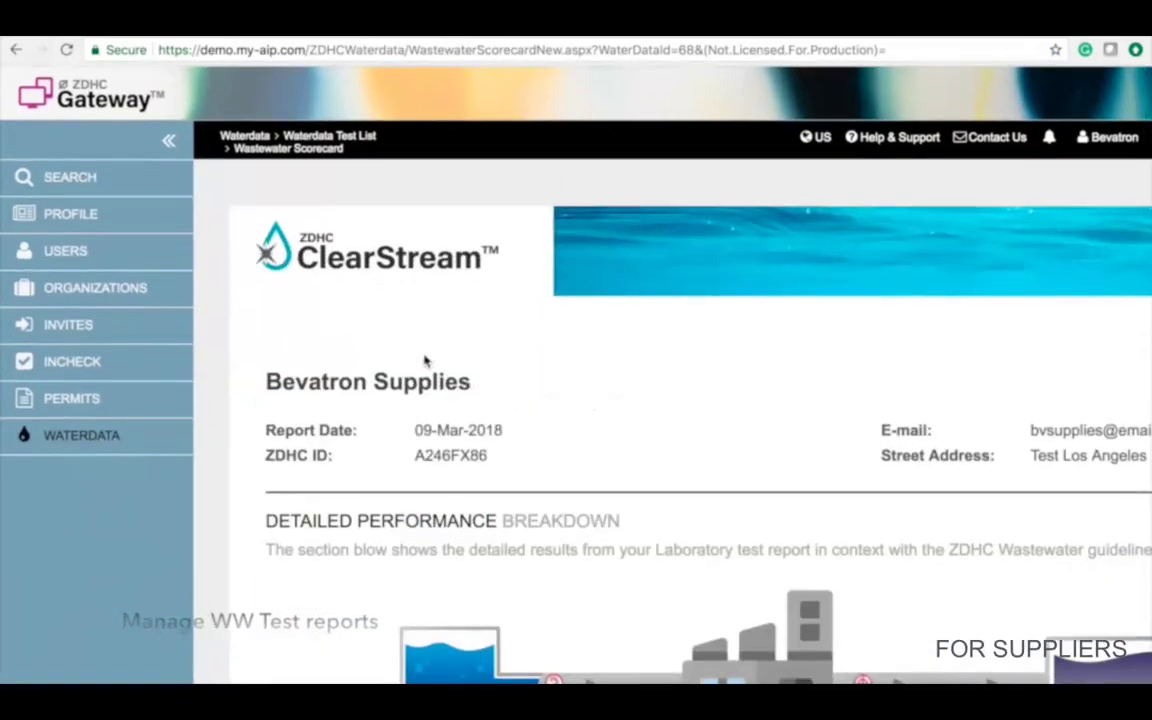
left_click(107, 442)
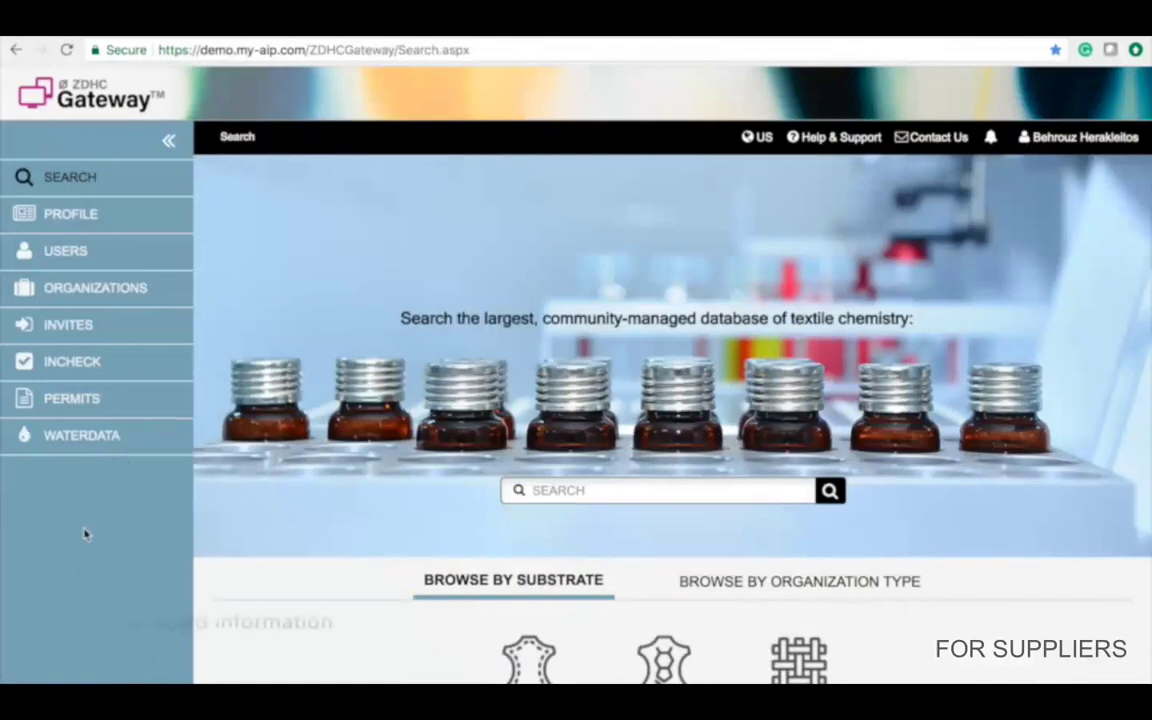
Open the wastewater scorecard of RM Supplier's published test from Waterdata and examine its company details and performance breakdown
left_click(77, 439)
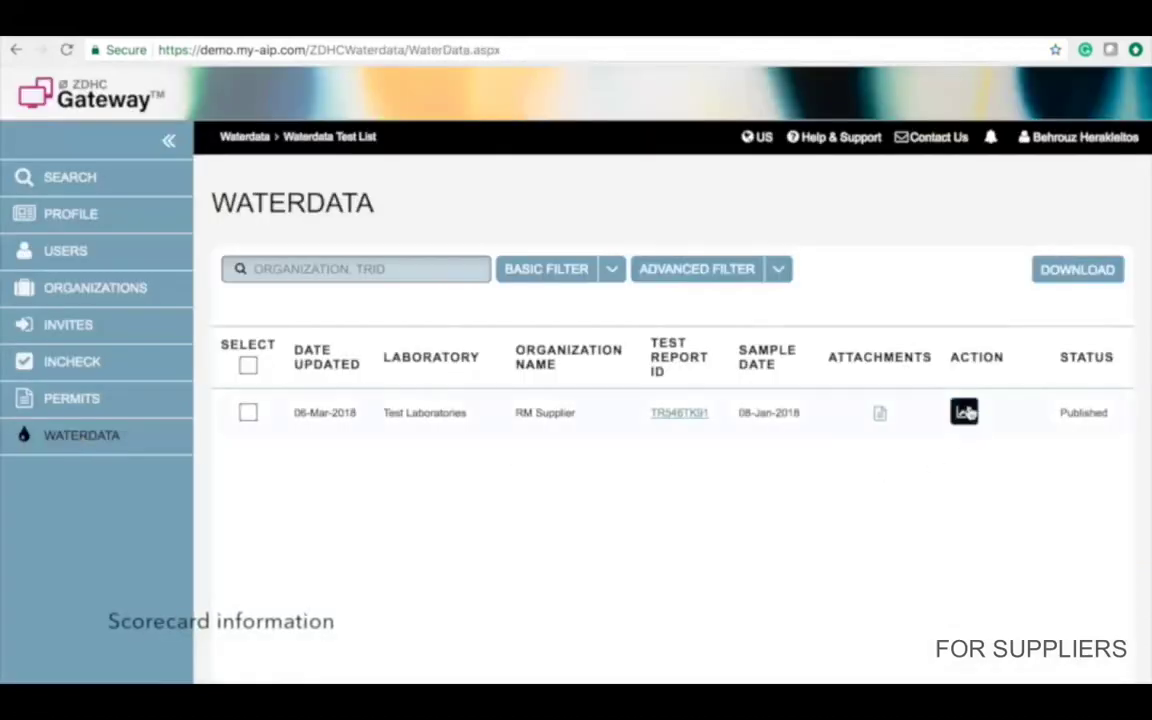
left_click(965, 412)
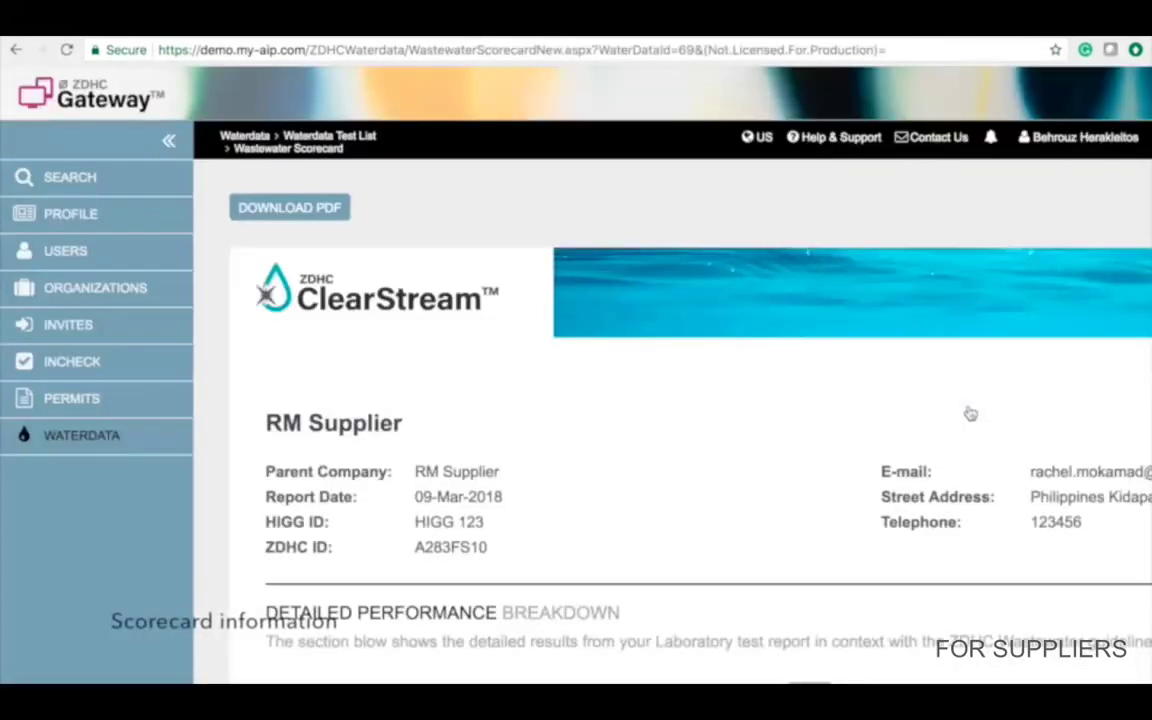
scroll(753, 458, "down", 6)
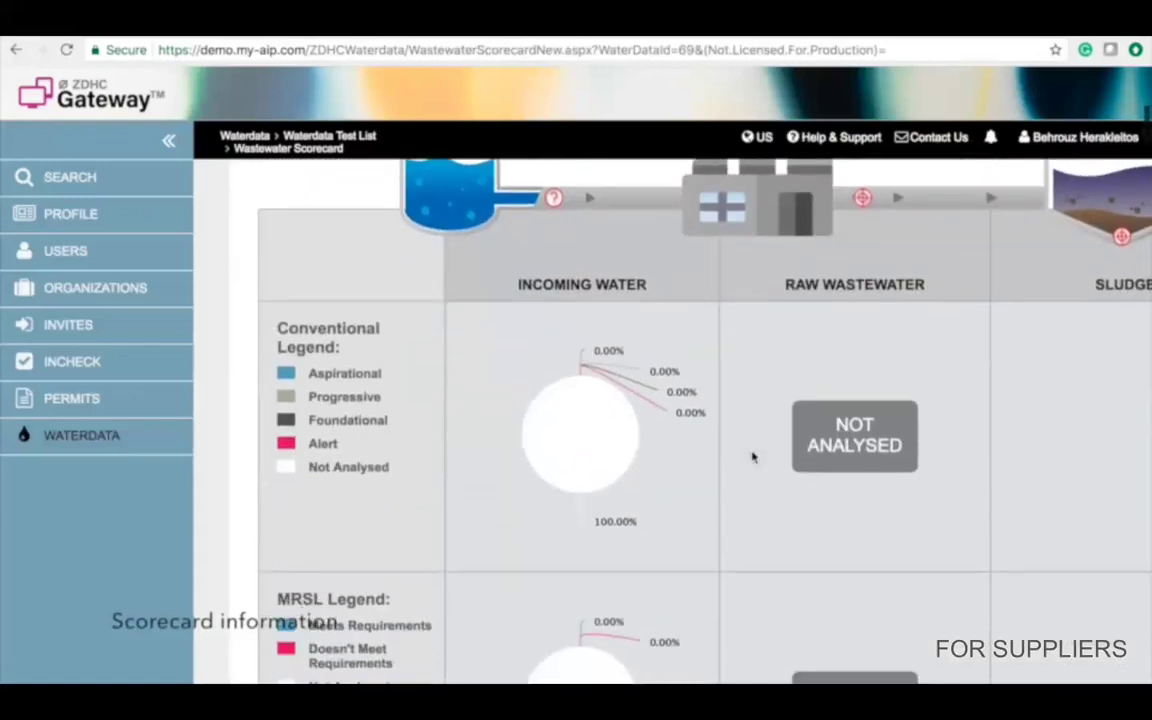
scroll(753, 458, "down", 2)
scroll(753, 458, "up", 5)
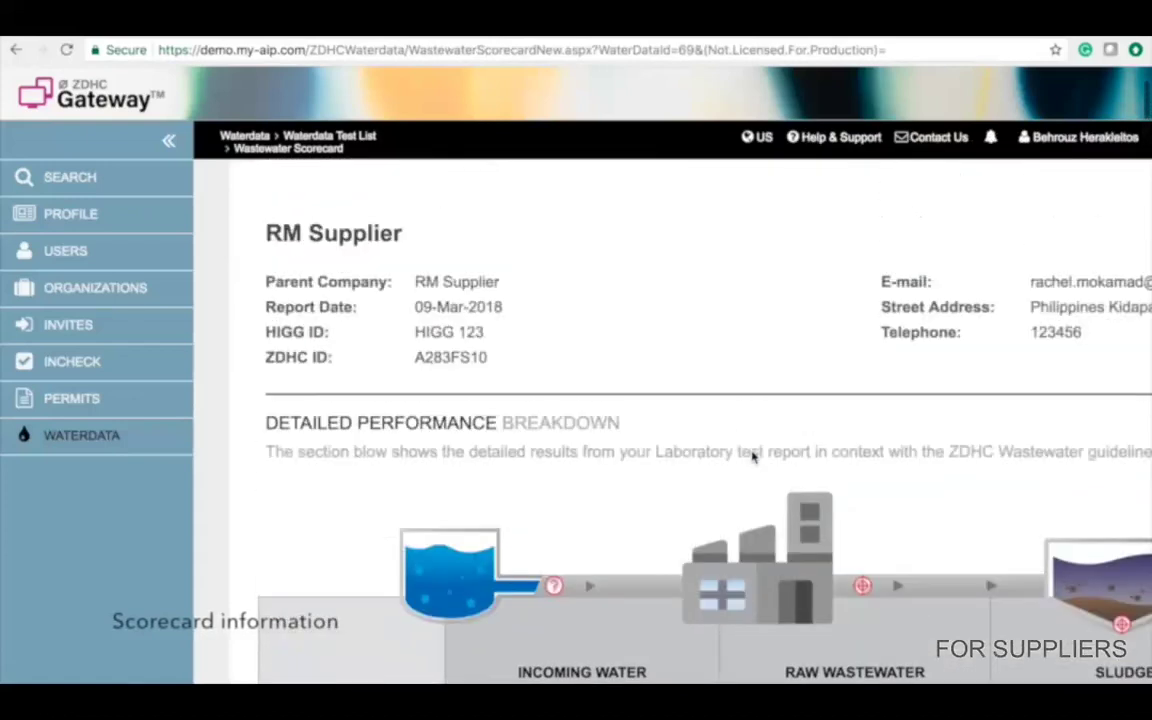
scroll(753, 458, "up", 2)
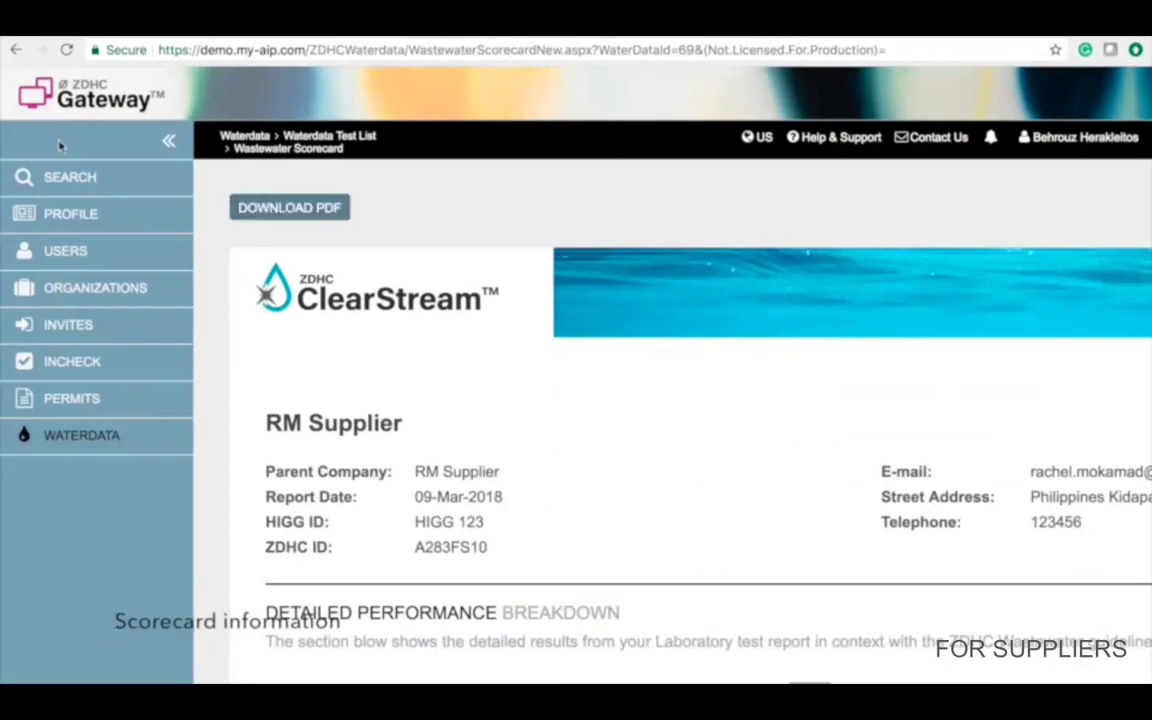
Open a blank new permit form for RM Supplier from Permits and examine its fields
left_click(62, 175)
left_click(57, 399)
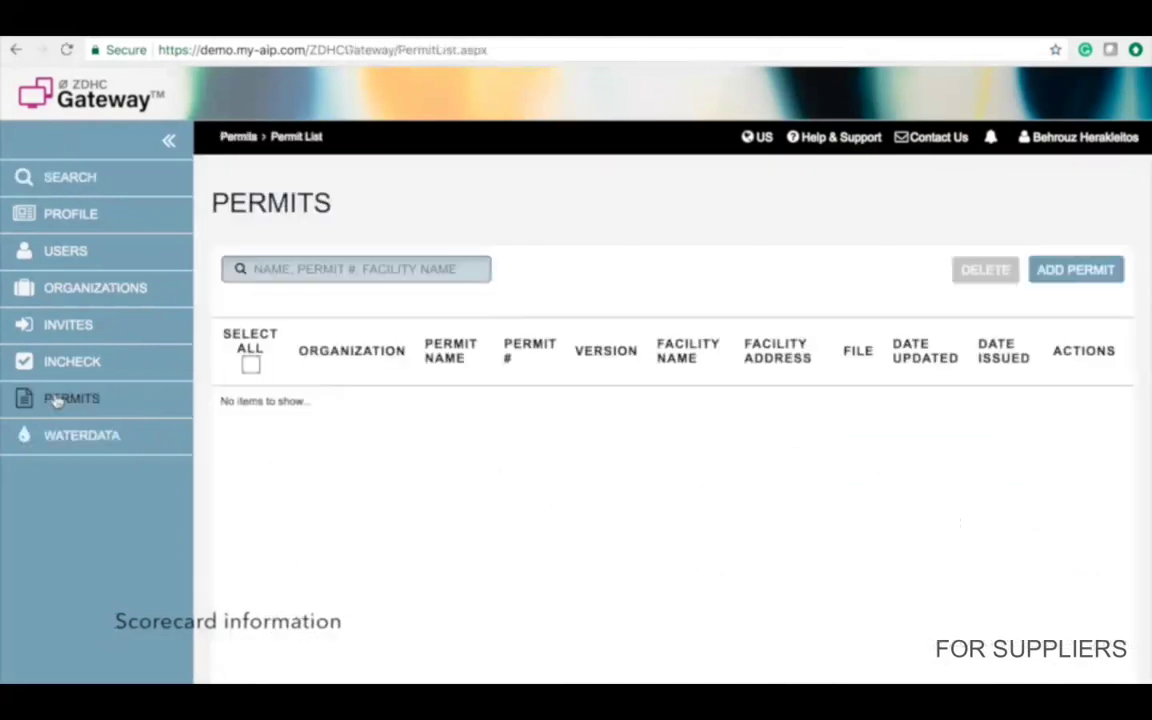
left_click(1075, 270)
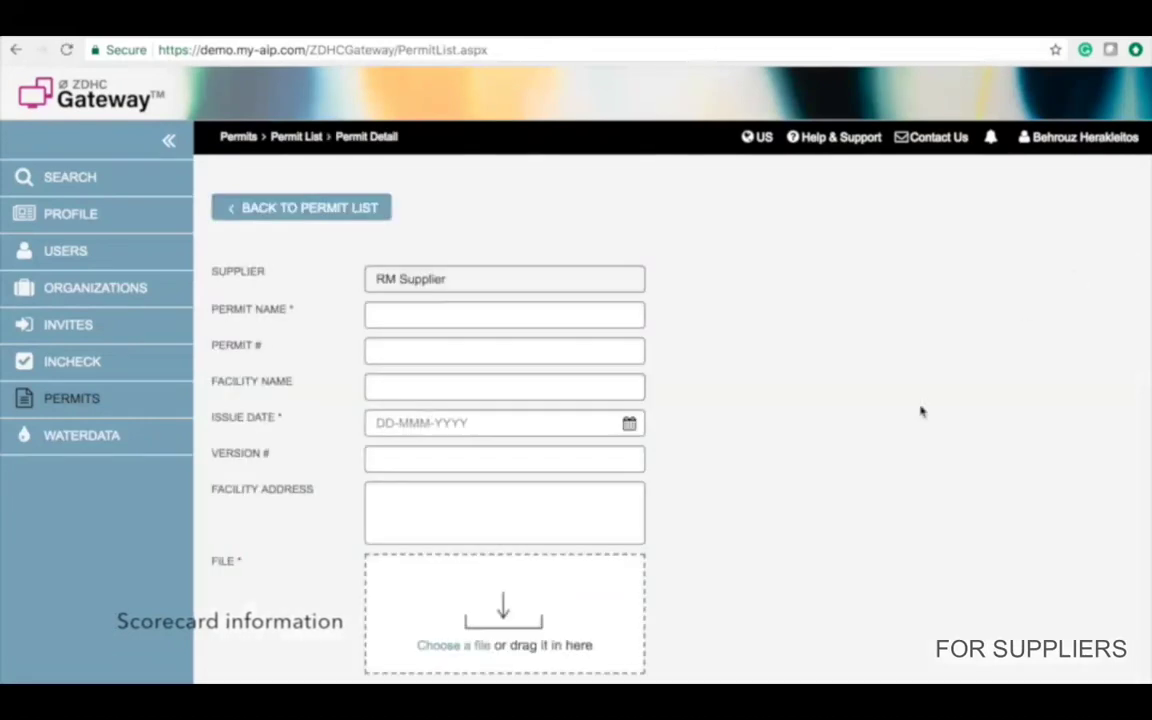
scroll(921, 408, "down", 1)
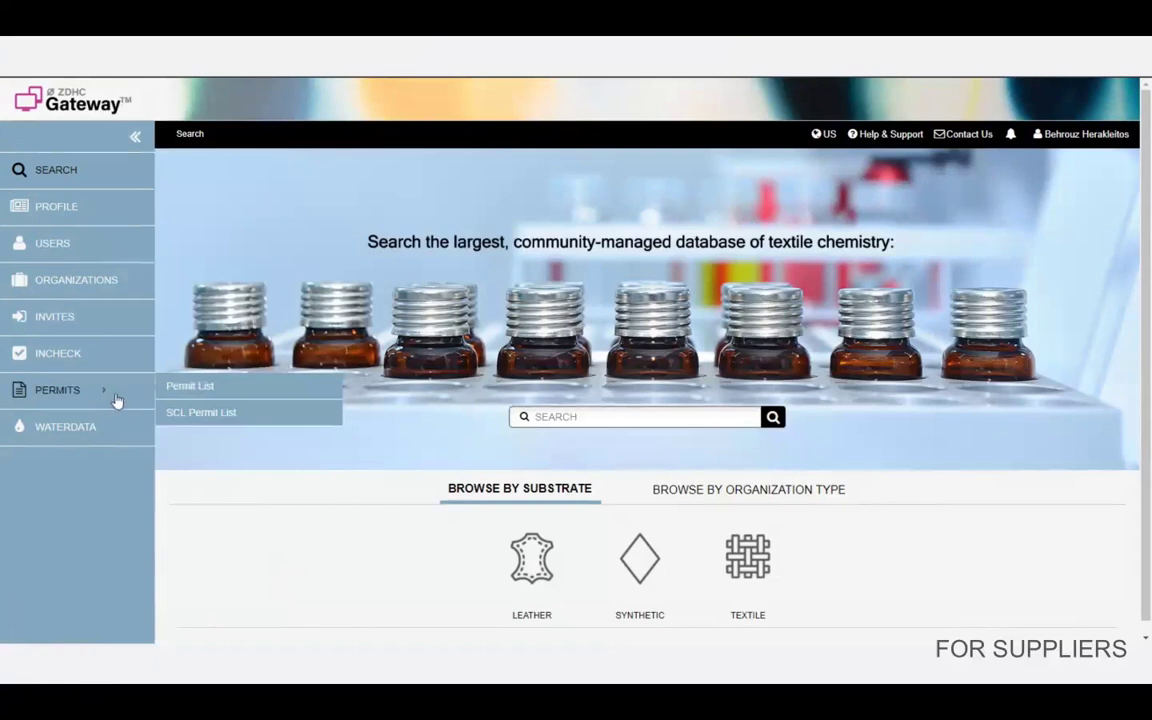
From the permit list, view the blank new permit form and the edit form of RM Supplier Permit, cancelling both without saving
left_click(203, 390)
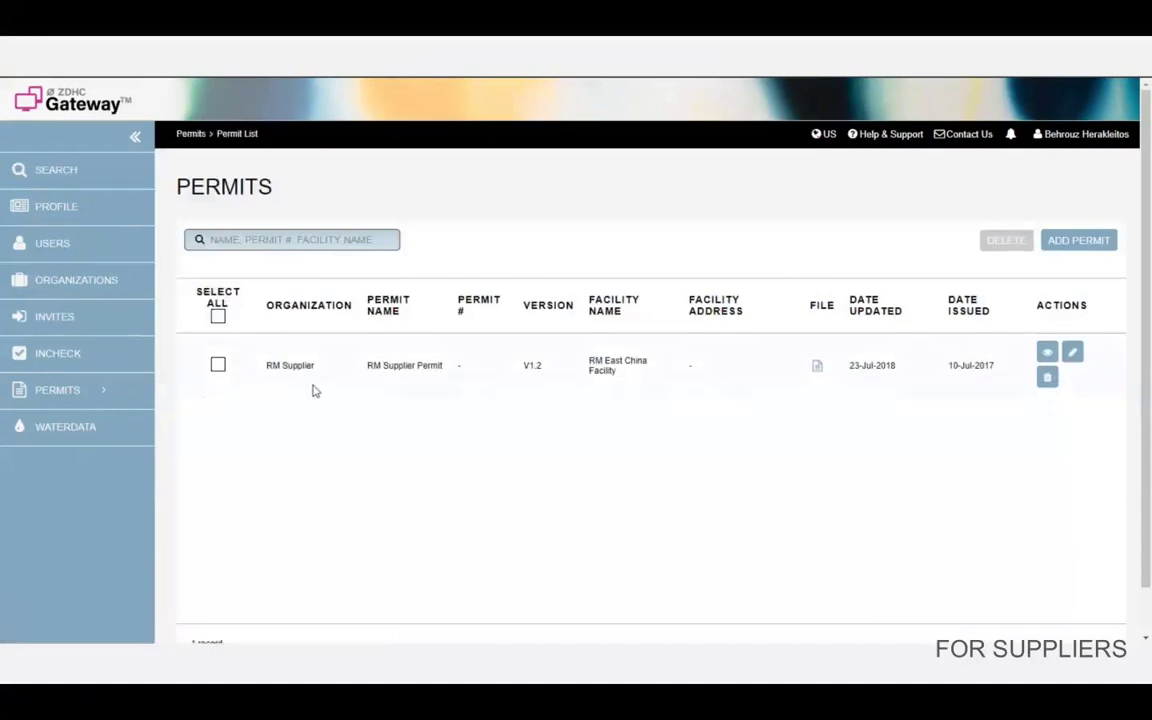
left_click(1069, 252)
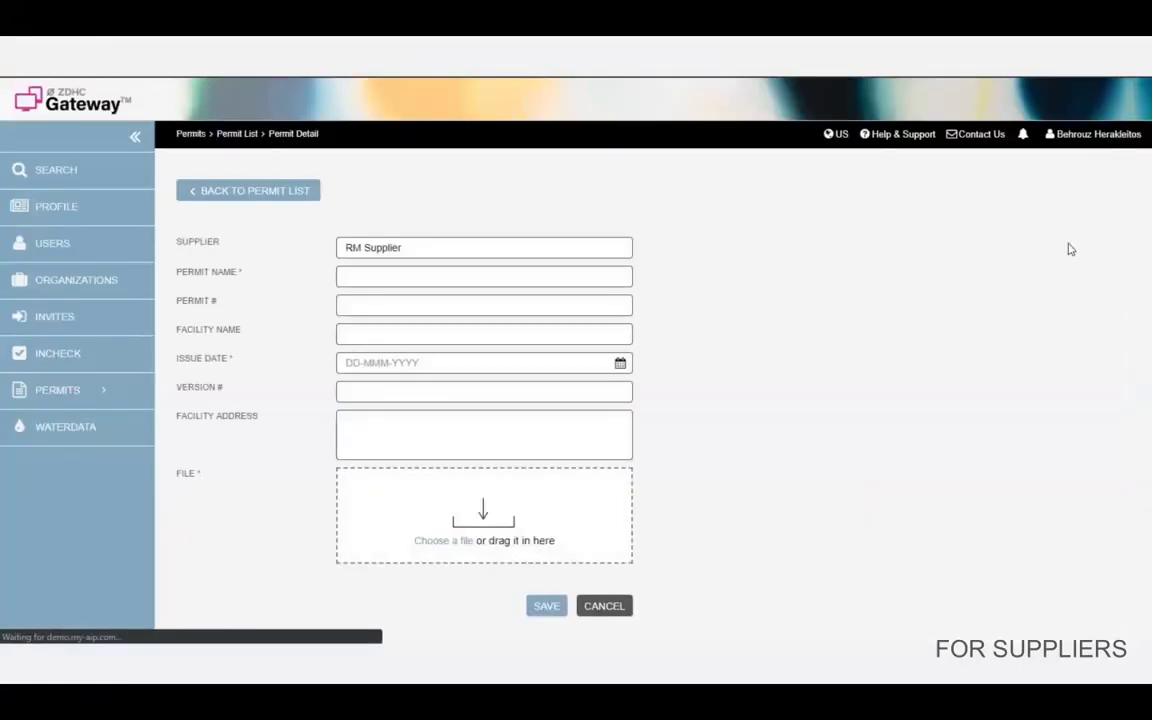
left_click(385, 278)
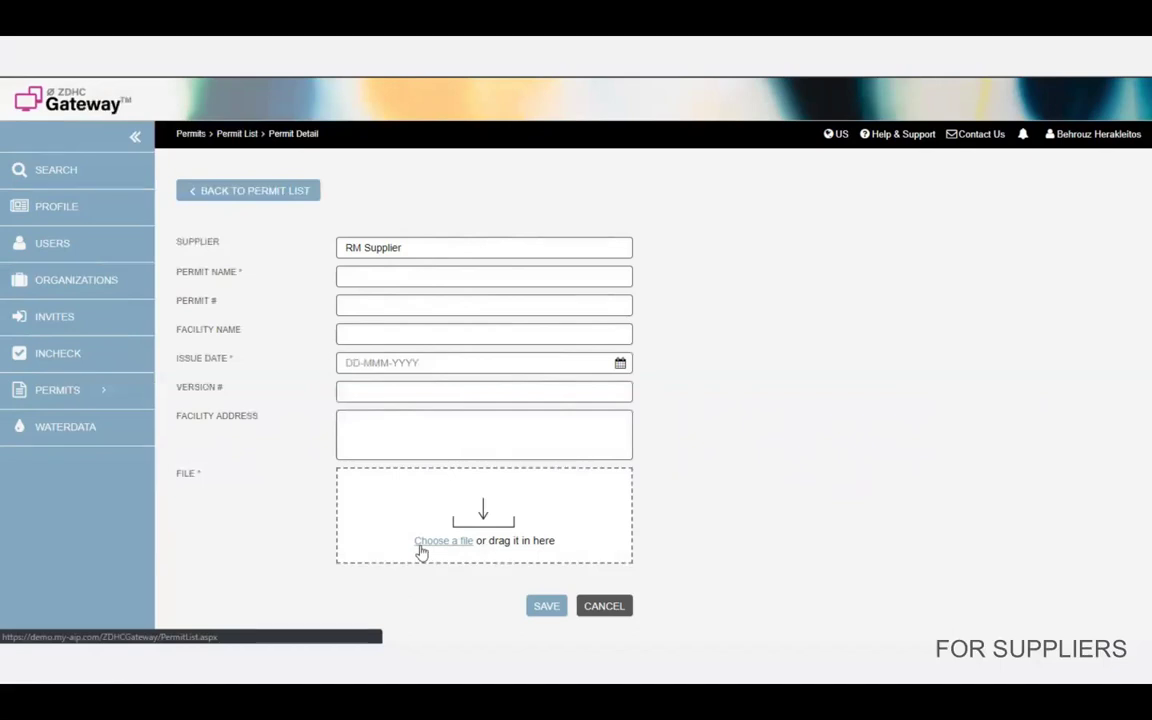
left_click(619, 616)
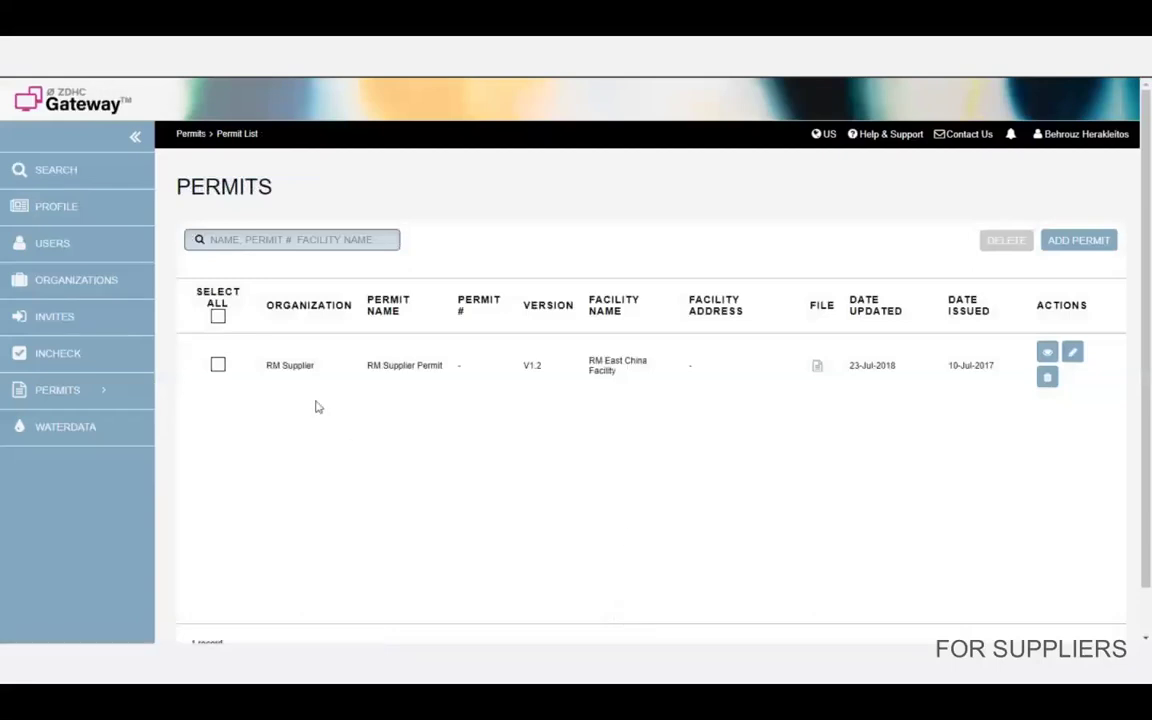
left_click(1072, 353)
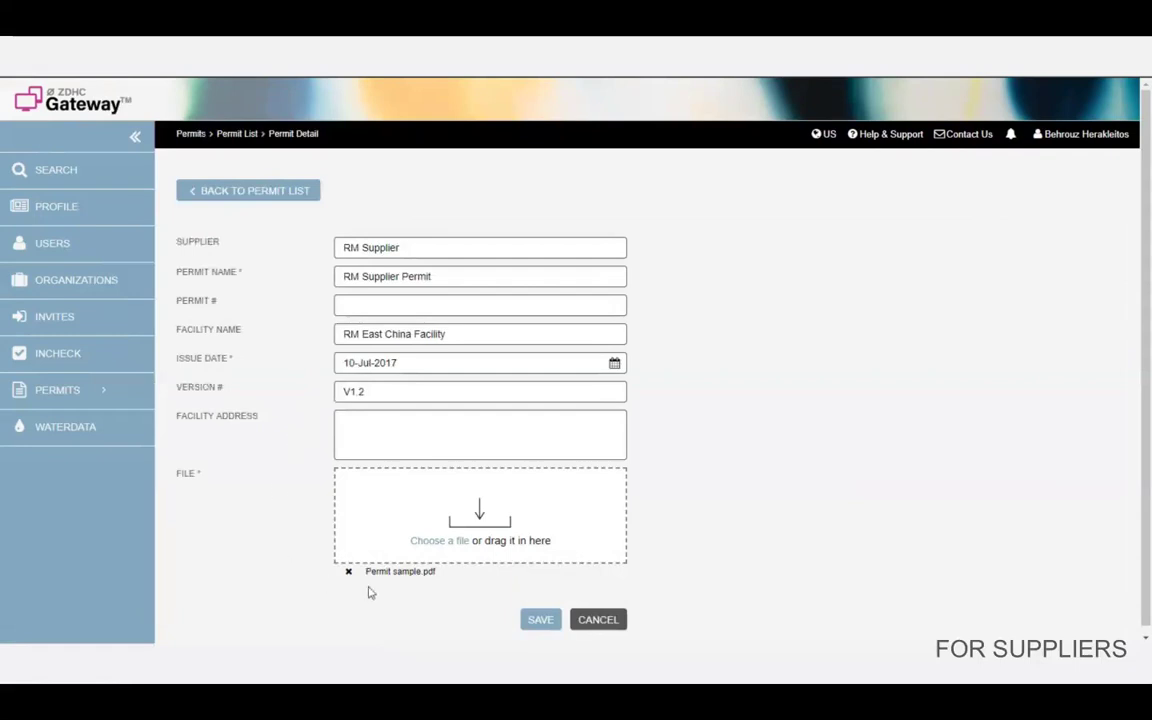
left_click(620, 622)
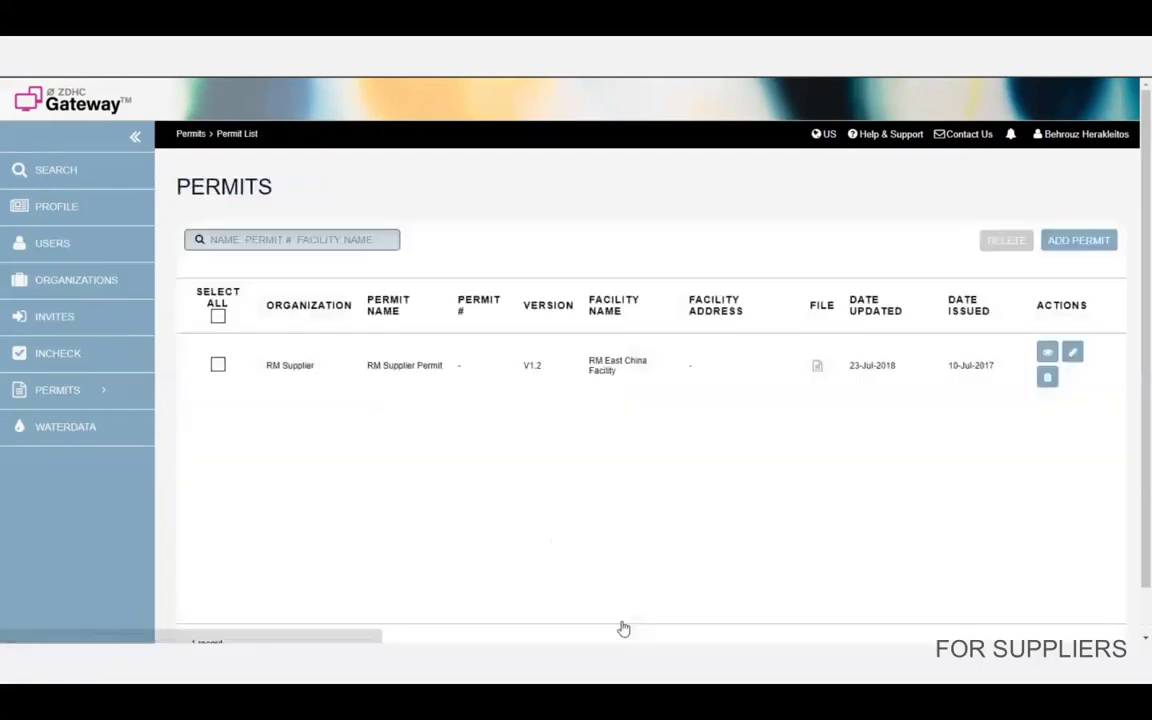
Start a new substance control list from the SCL Permit List and look over its details form
left_click(90, 400)
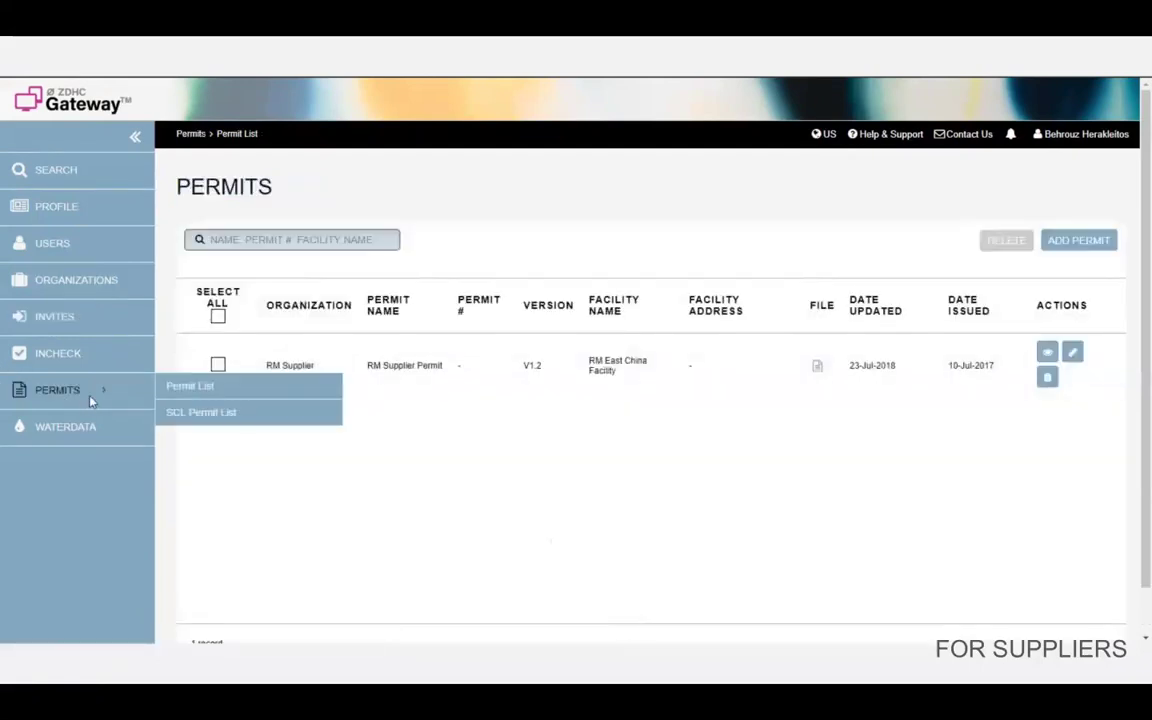
left_click(222, 417)
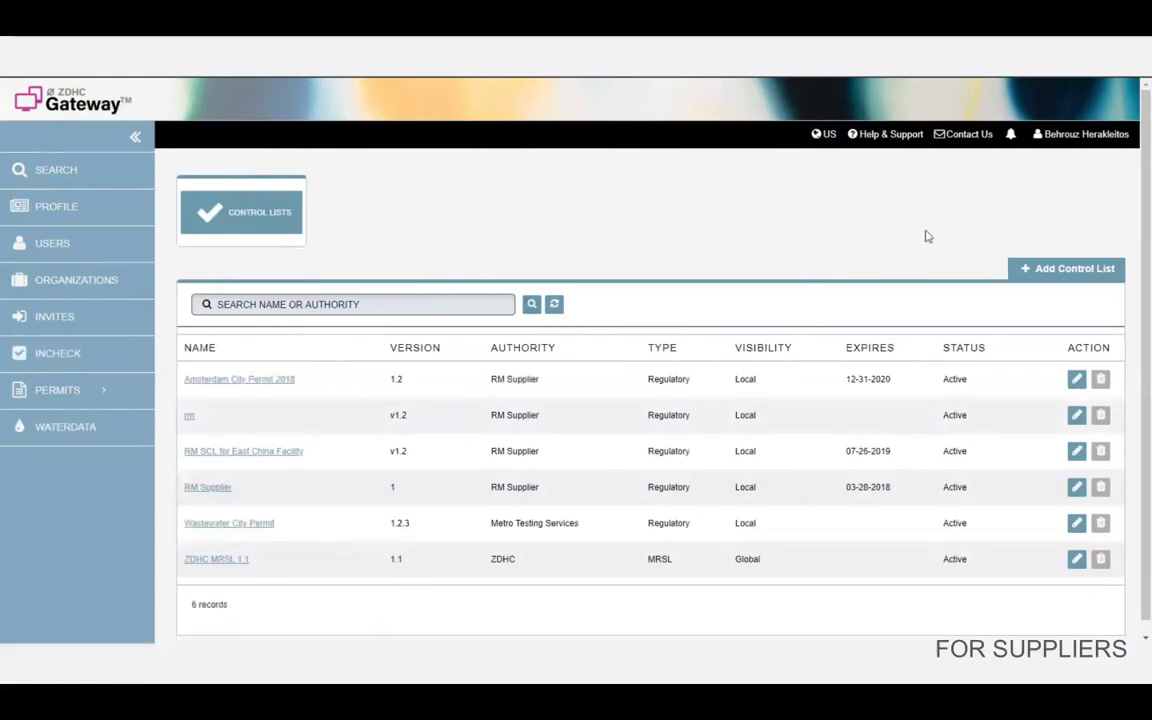
left_click(1064, 272)
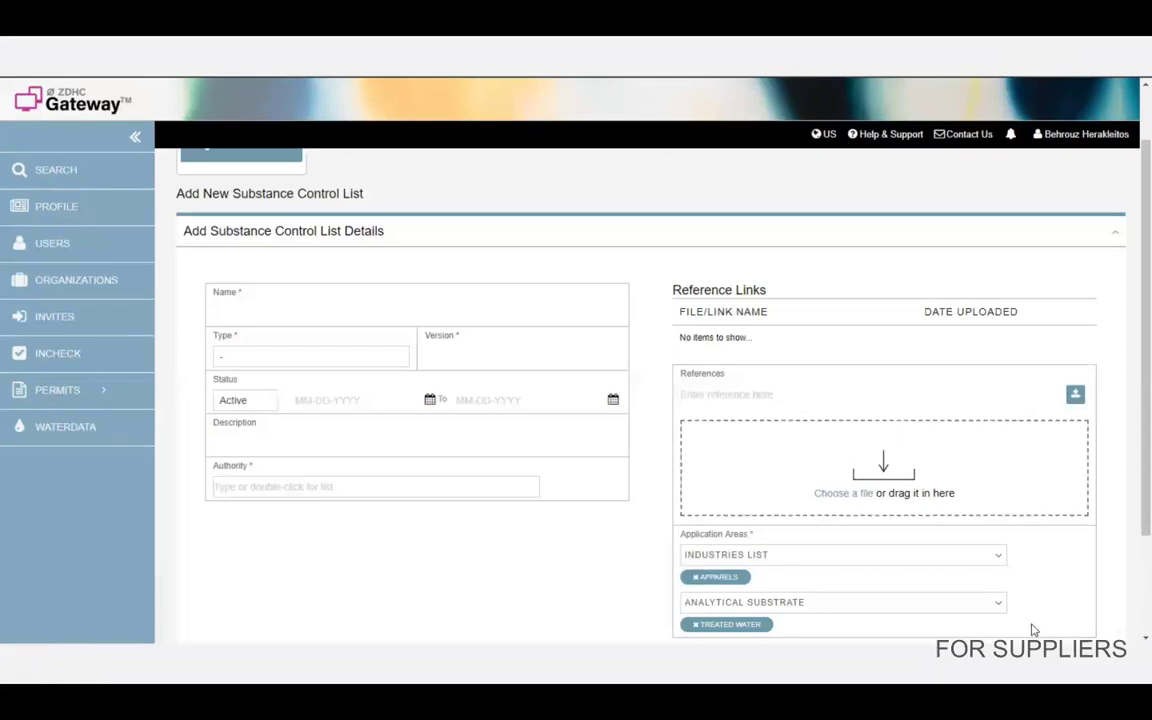
scroll(1035, 630, "down", 3)
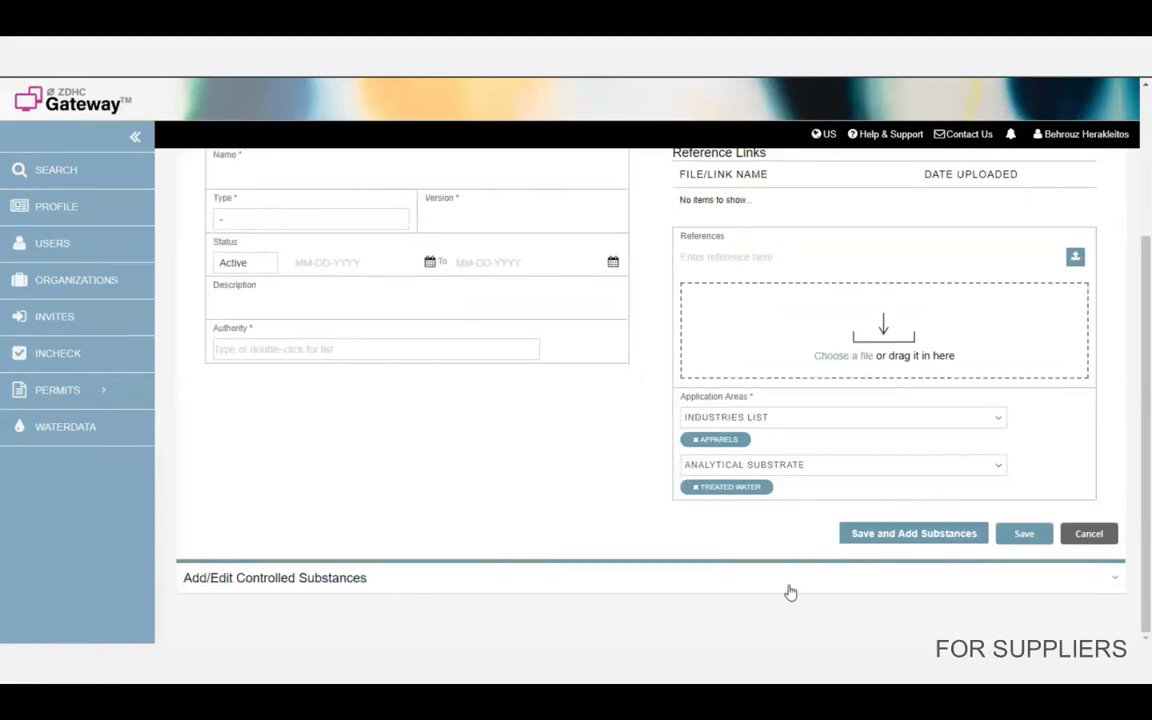
scroll(550, 460, "up", 3)
Name the control list TestPermit, set its type to Regulatory and its version to 1.0
left_click(470, 314)
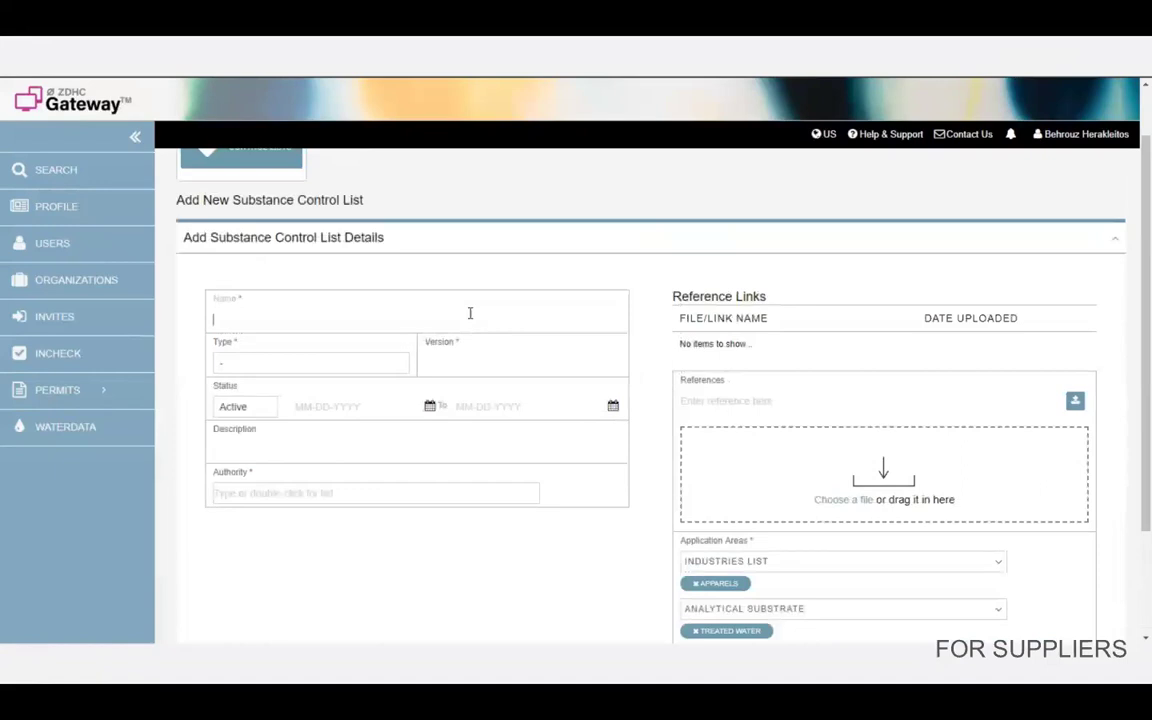
type("Test")
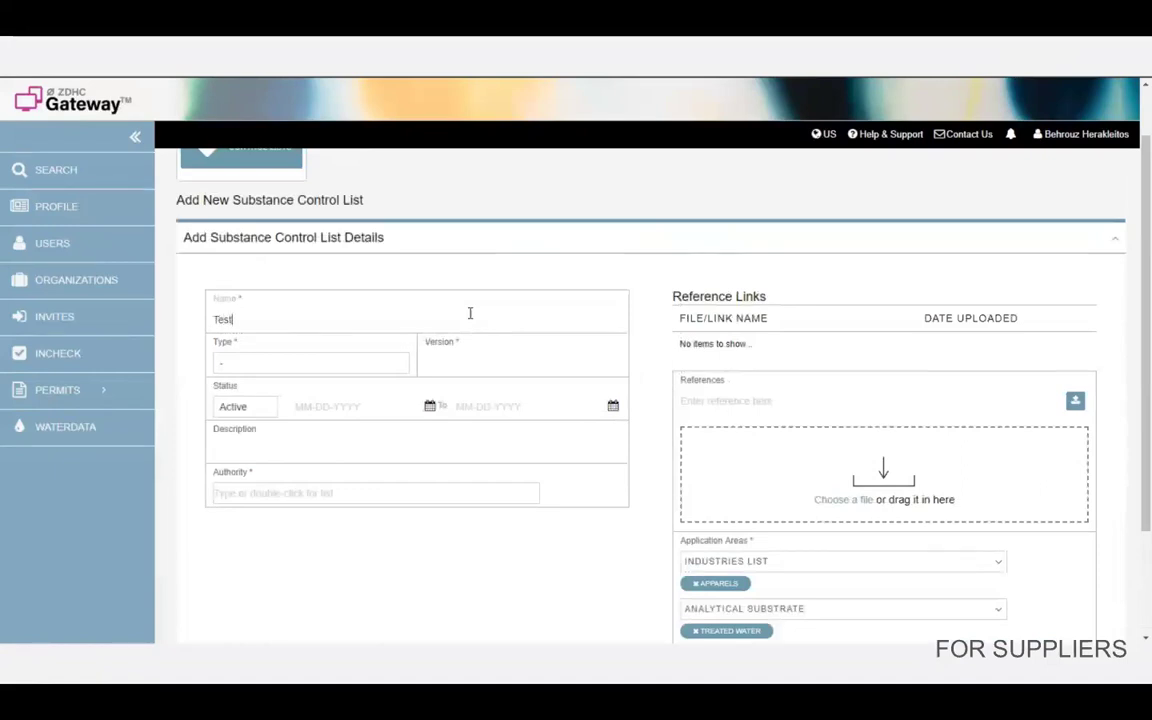
type("Permit")
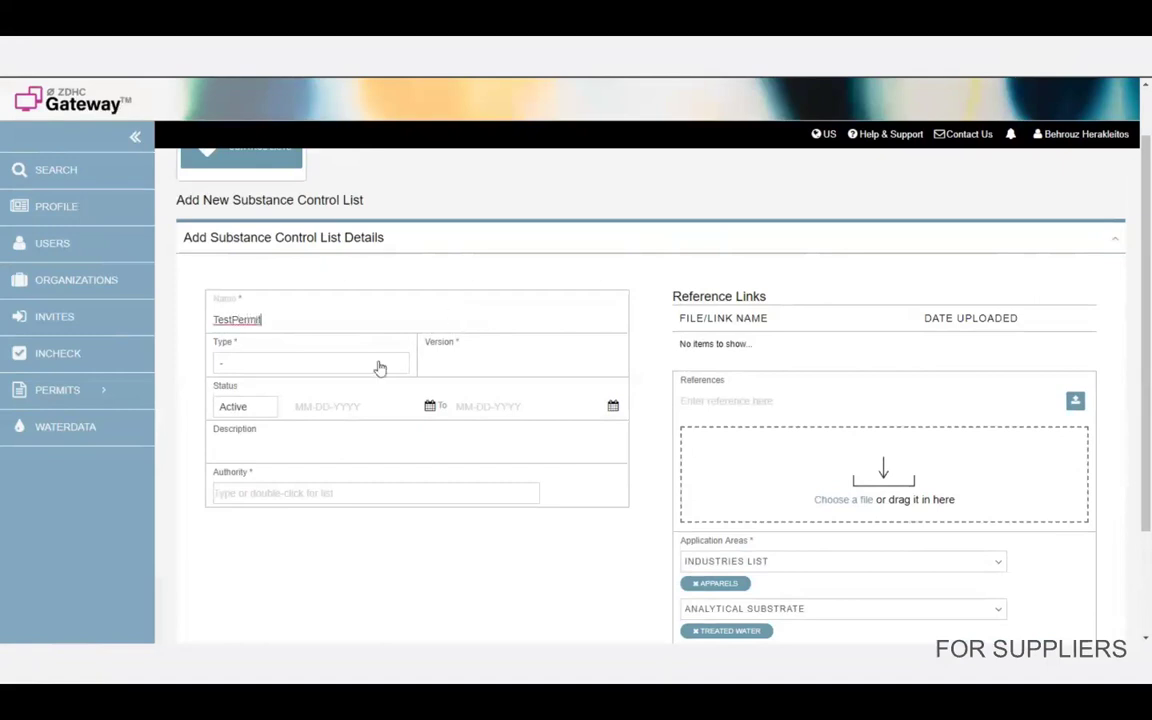
left_click(378, 366)
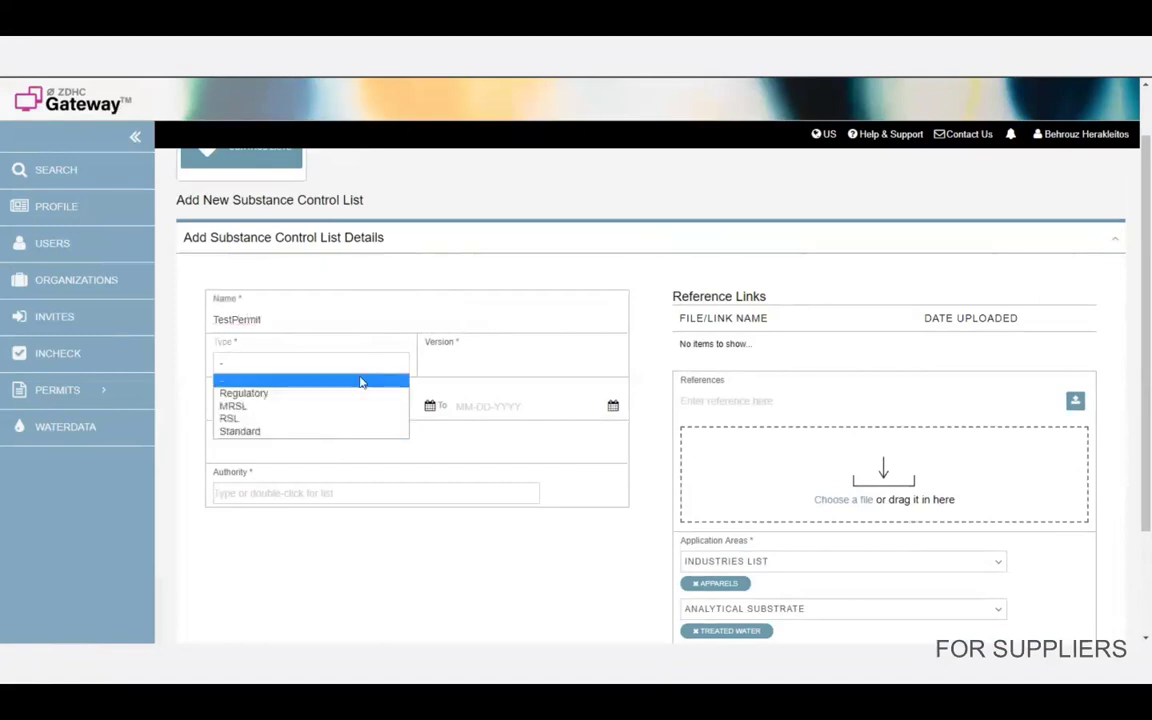
left_click(337, 395)
left_click(473, 361)
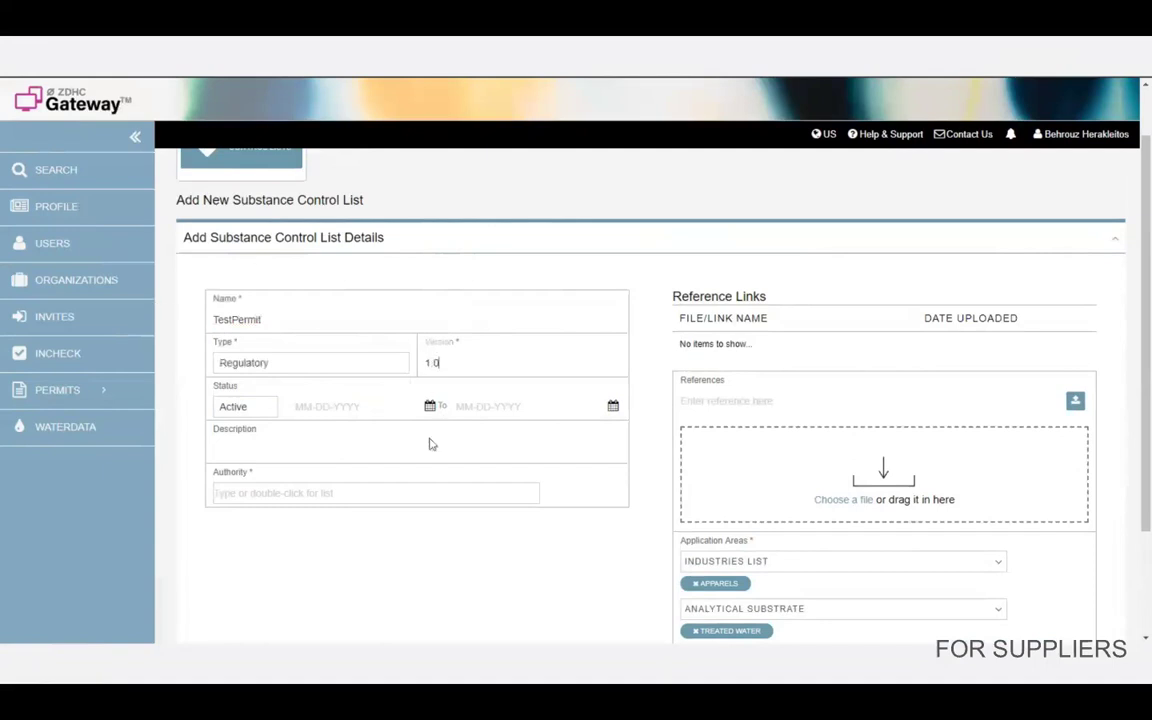
Set the active period of the control list from 07-09-2018 to 07-24-2018
left_click(354, 410)
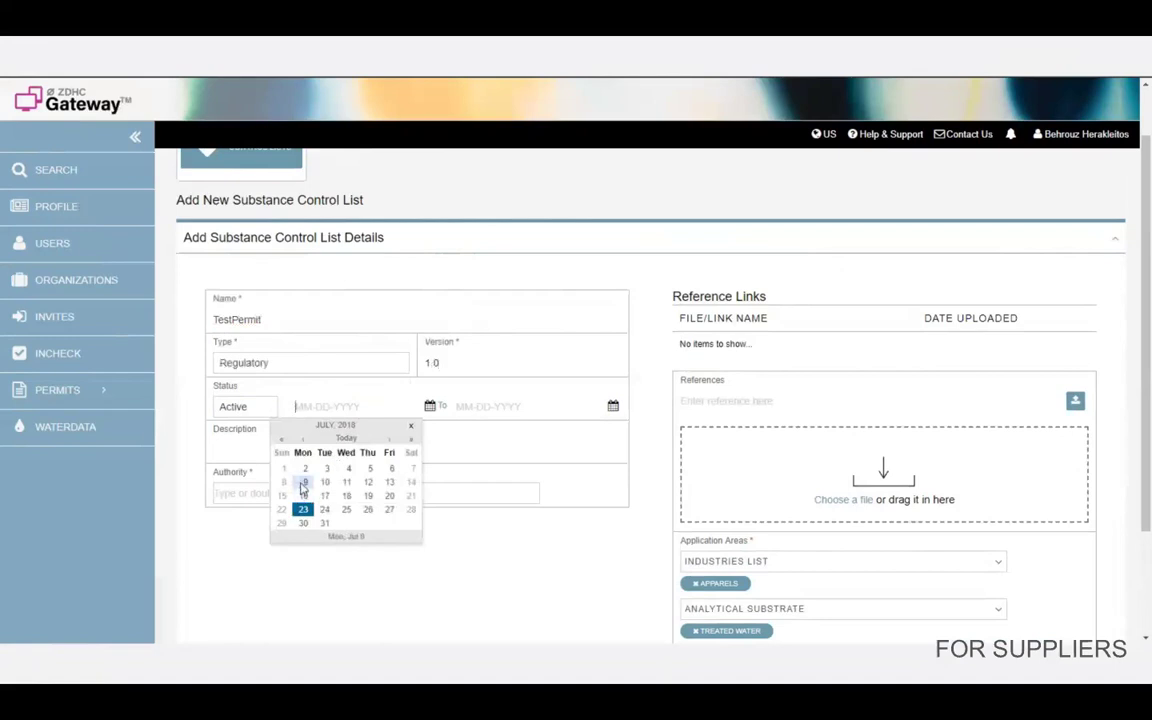
left_click(305, 482)
left_click(508, 509)
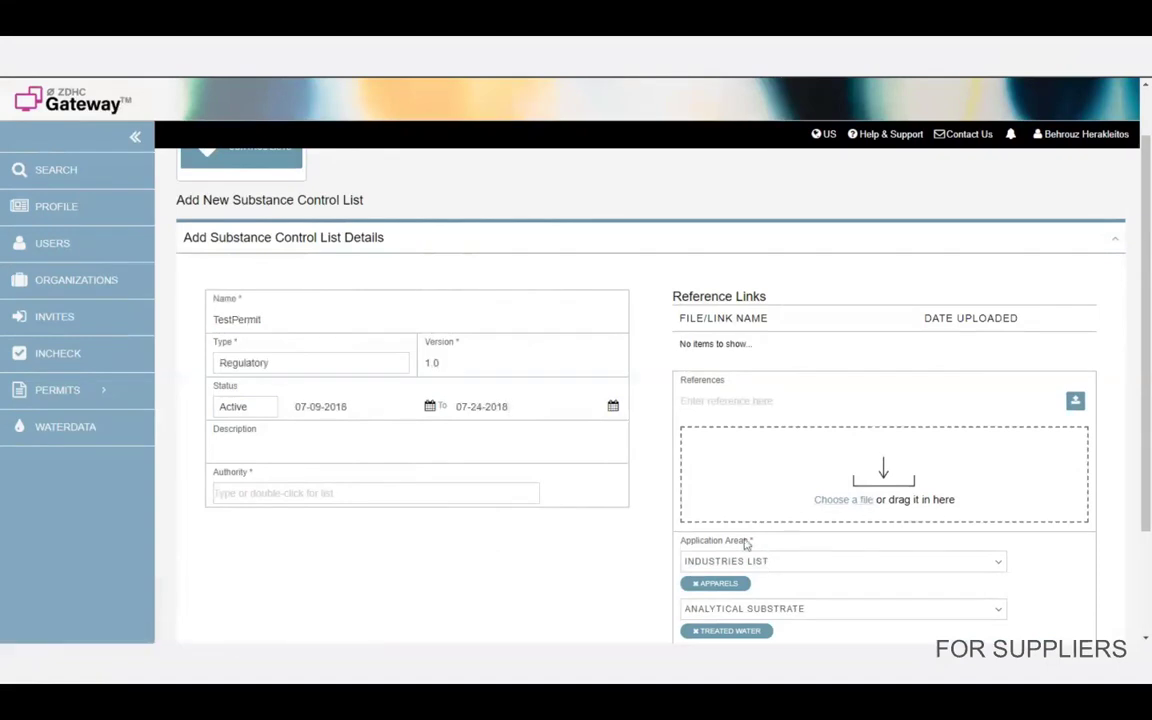
Set the control list's authority to RM Supplier and save the list, continuing to its controlled substances
scroll(746, 545, "down", 3)
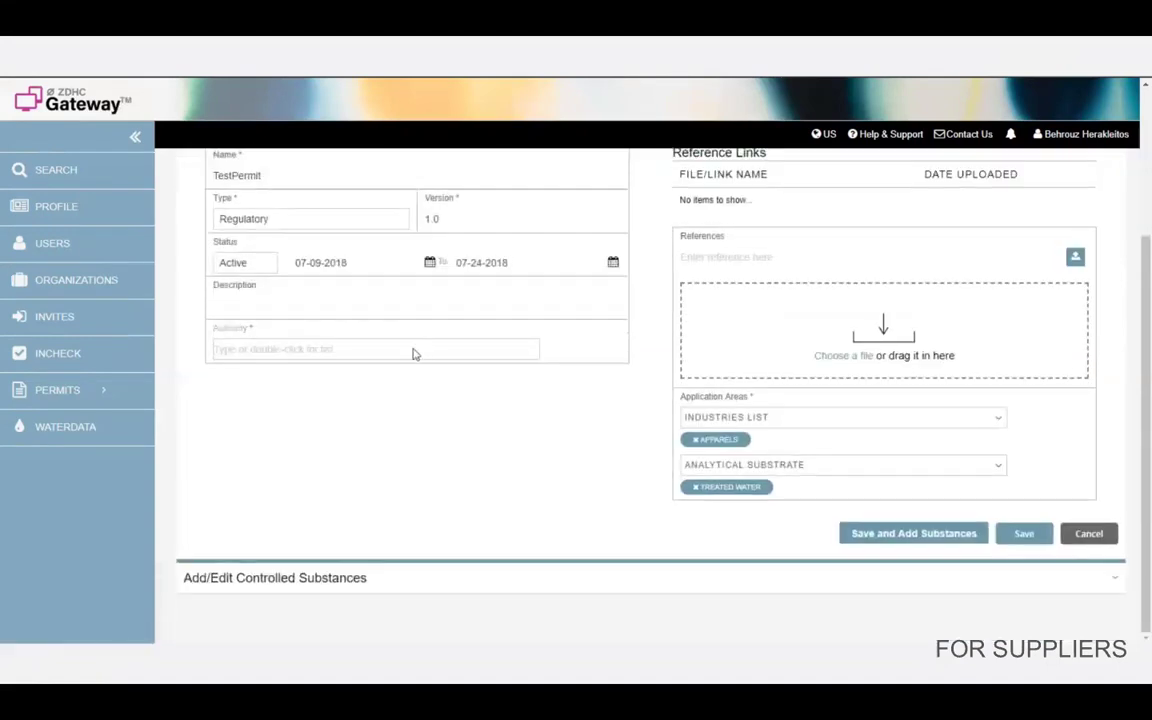
type("rm")
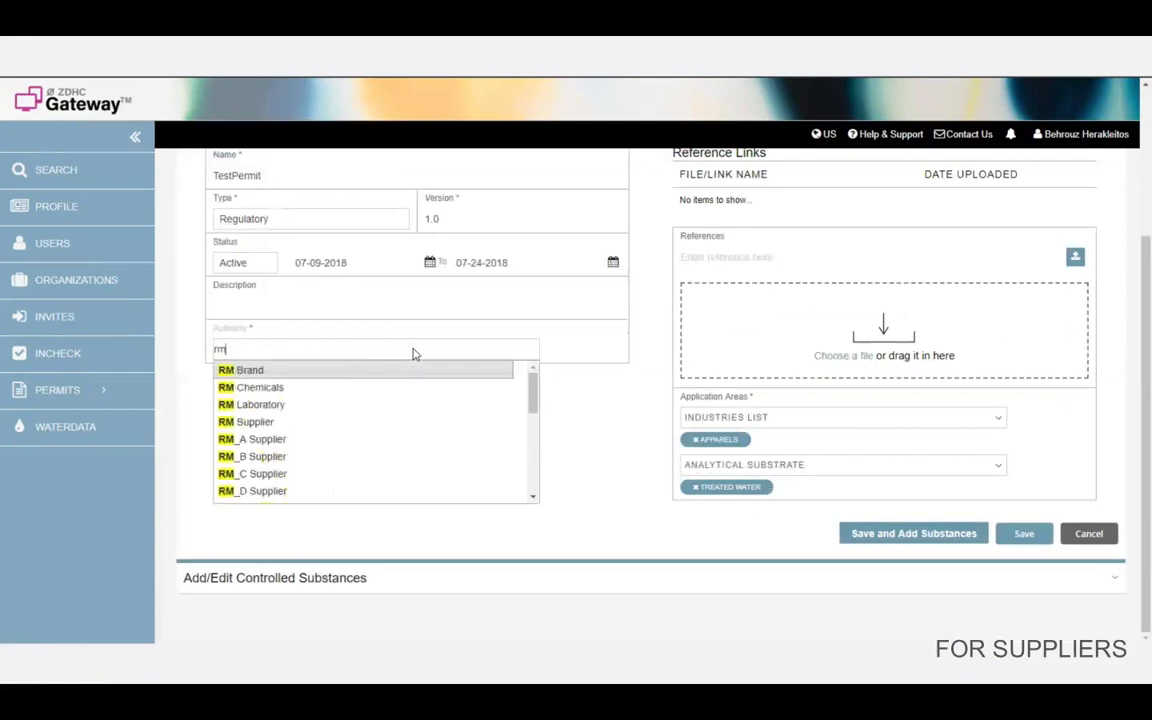
type(" sup")
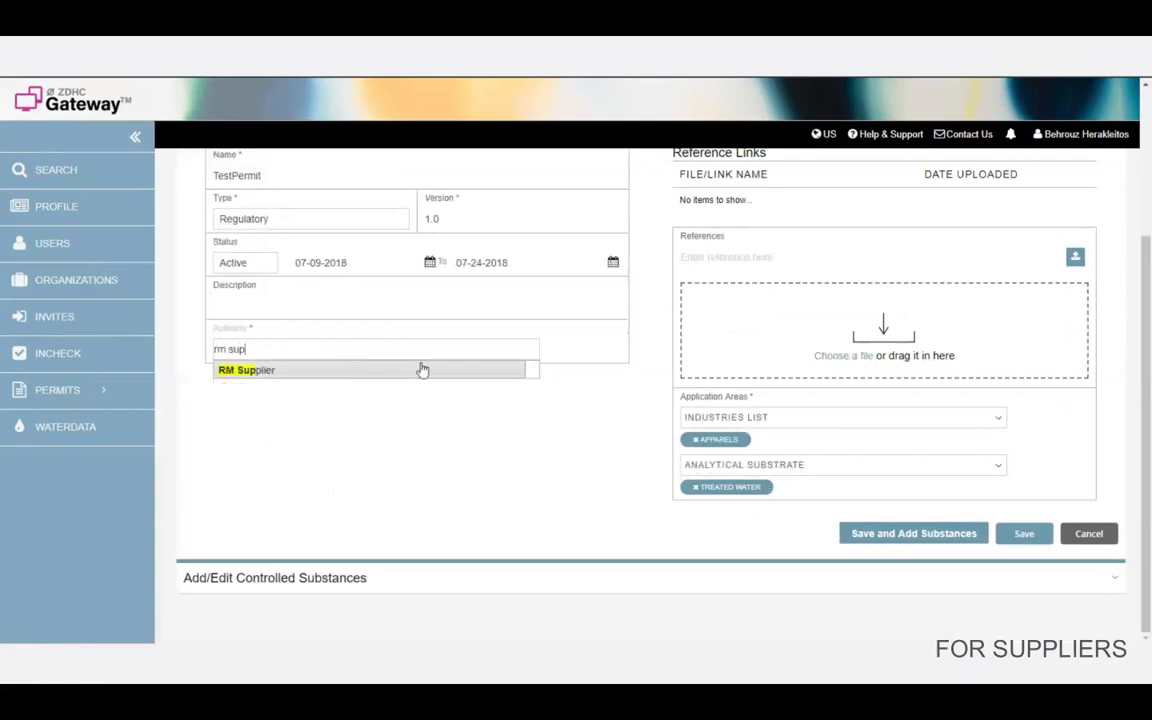
left_click(419, 369)
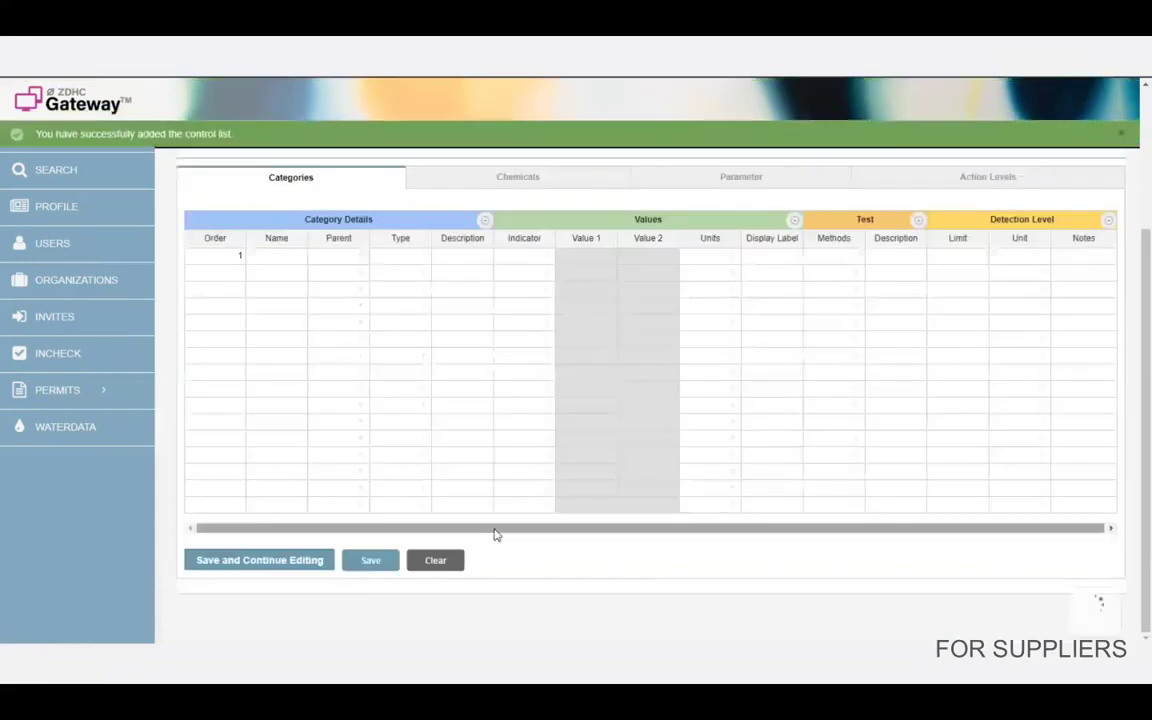
Enter two categories for the control list: order 1 Conventional Parameters and order 2 MRSL Parameters
scroll(498, 531, "down", 1)
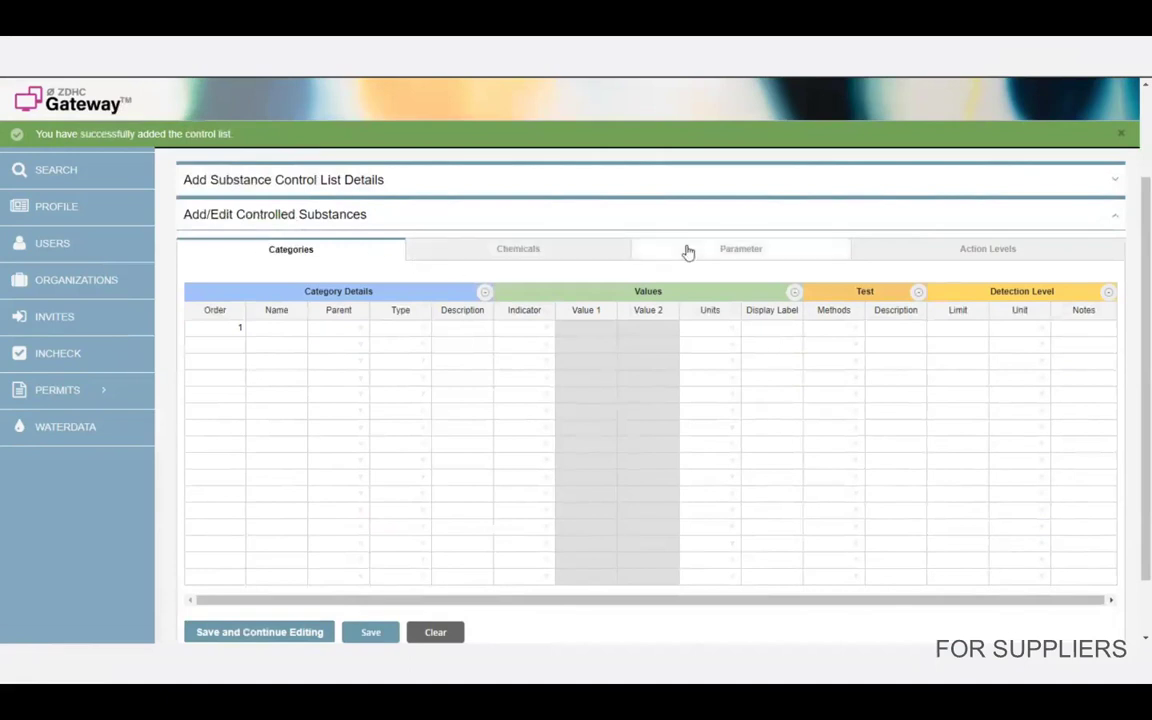
double_click(279, 330)
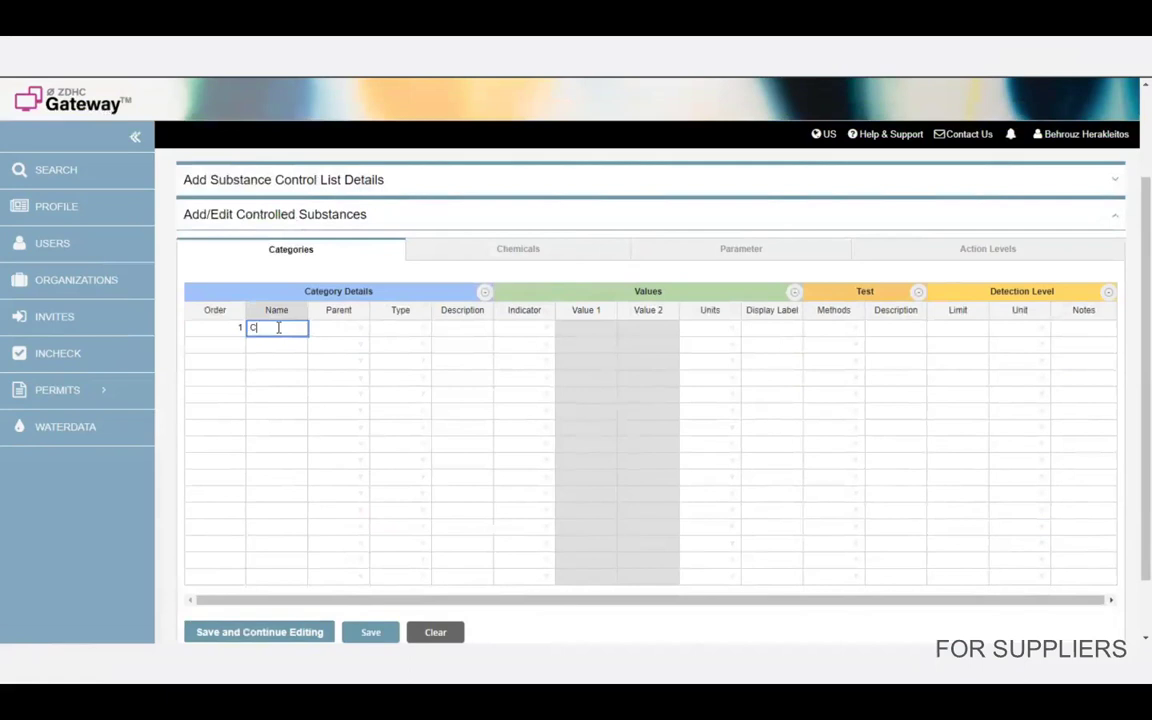
type("Conventional Parameters")
key("Return")
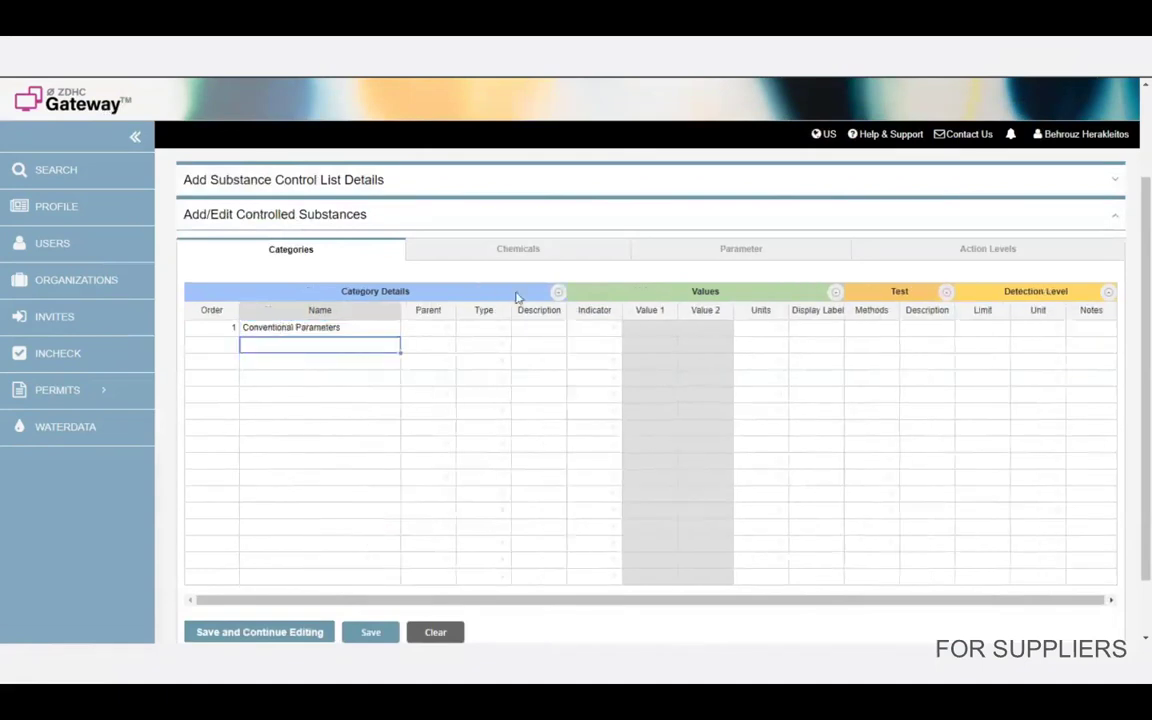
left_click(217, 342)
type("2")
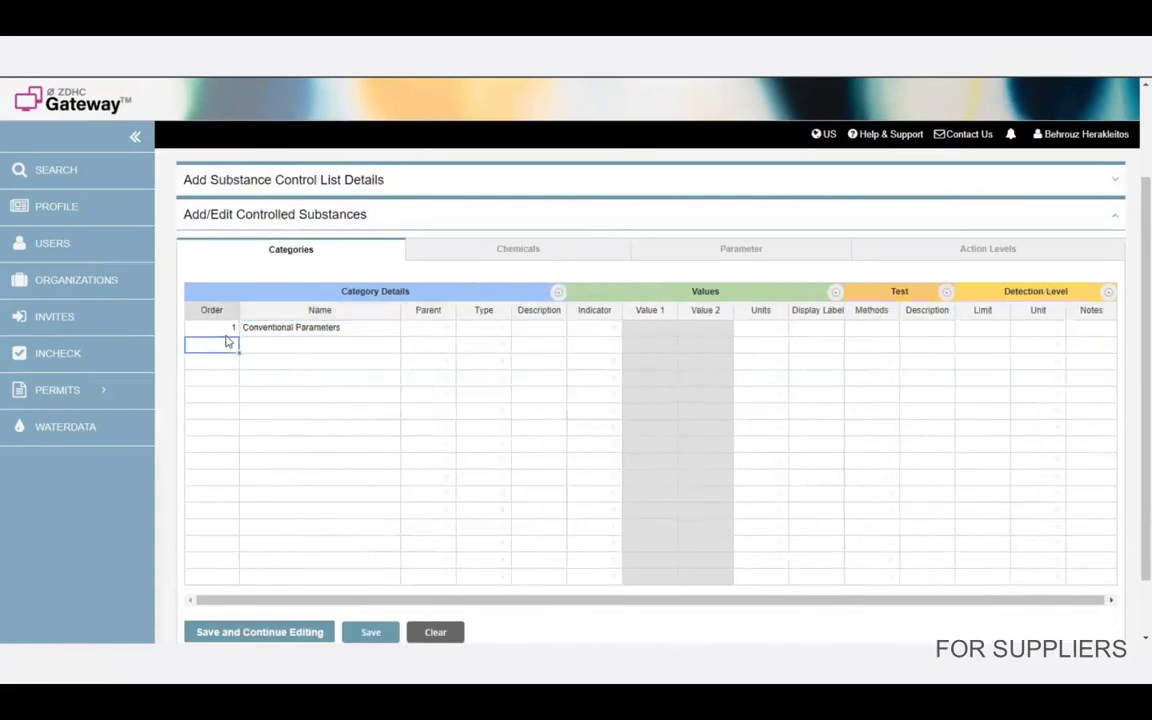
left_click(280, 351)
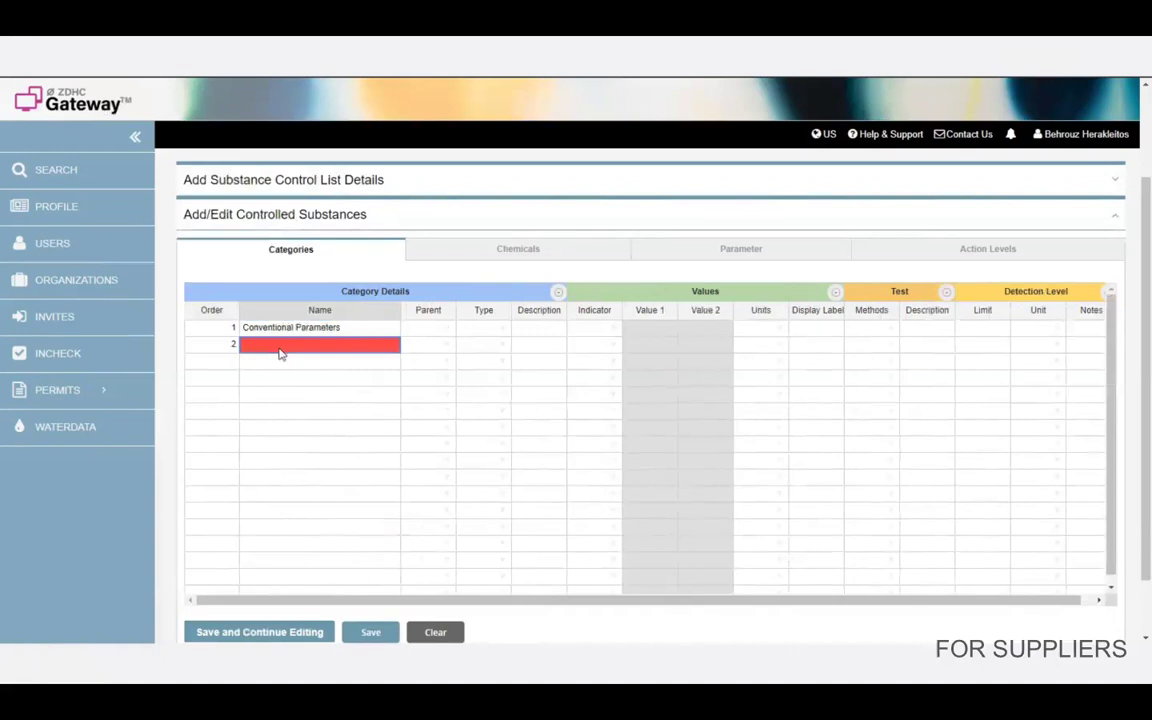
type("N")
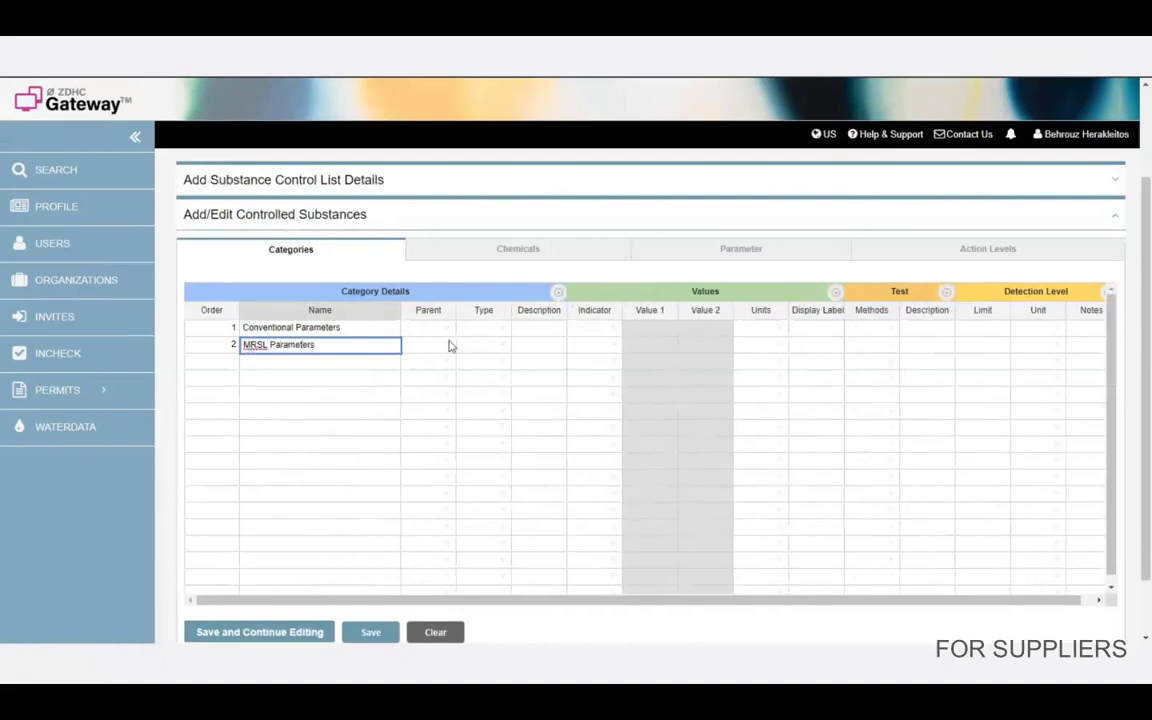
Set the type of Conventional Parameters to Parameter and of MRSL Parameters to Chemical, and save the categories while continuing editing
left_click(505, 331)
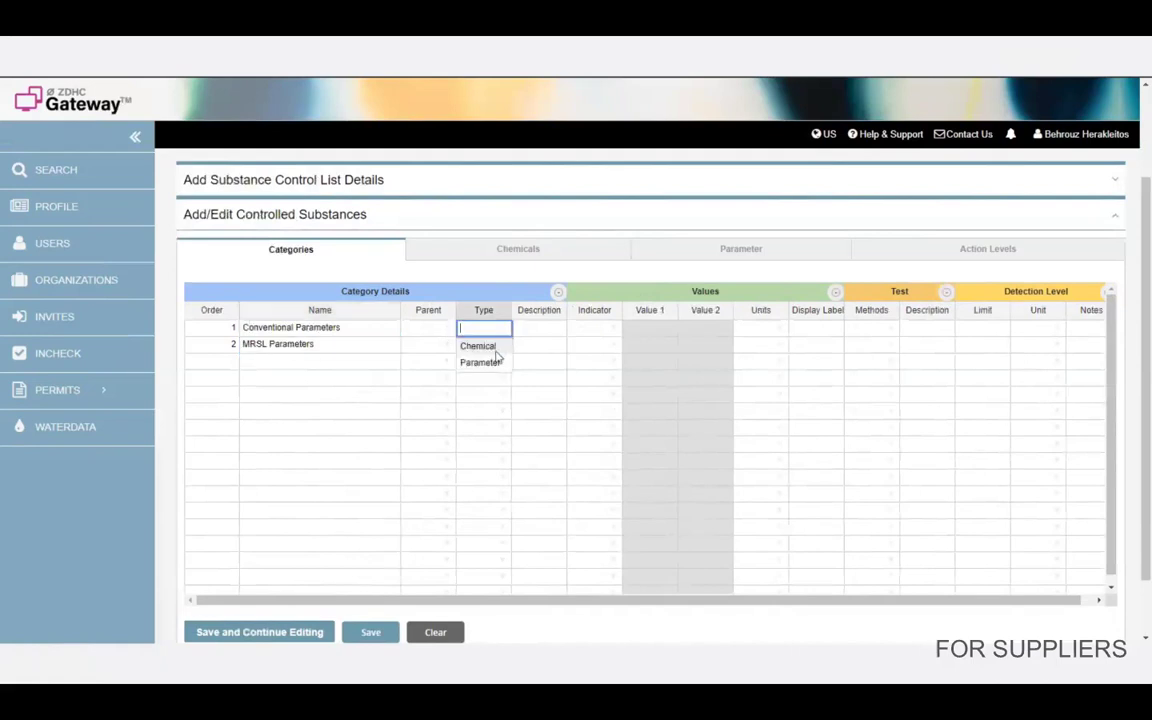
left_click(495, 362)
left_click(524, 347)
left_click(512, 364)
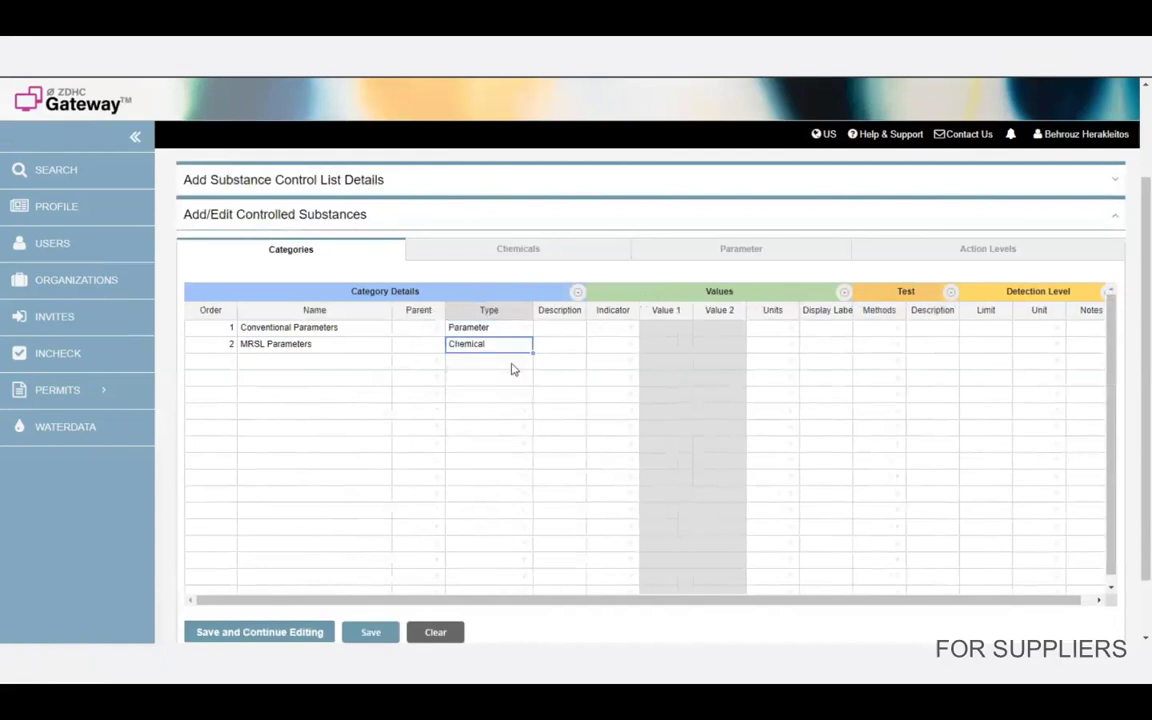
left_click(566, 330)
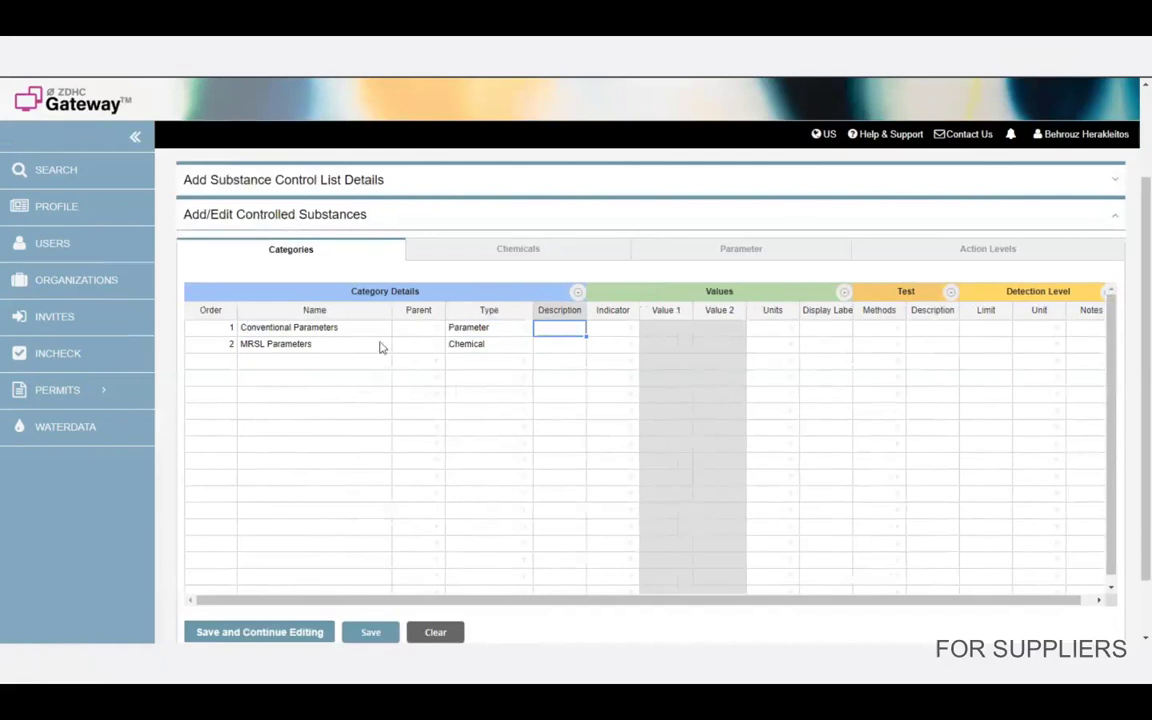
left_click(437, 331)
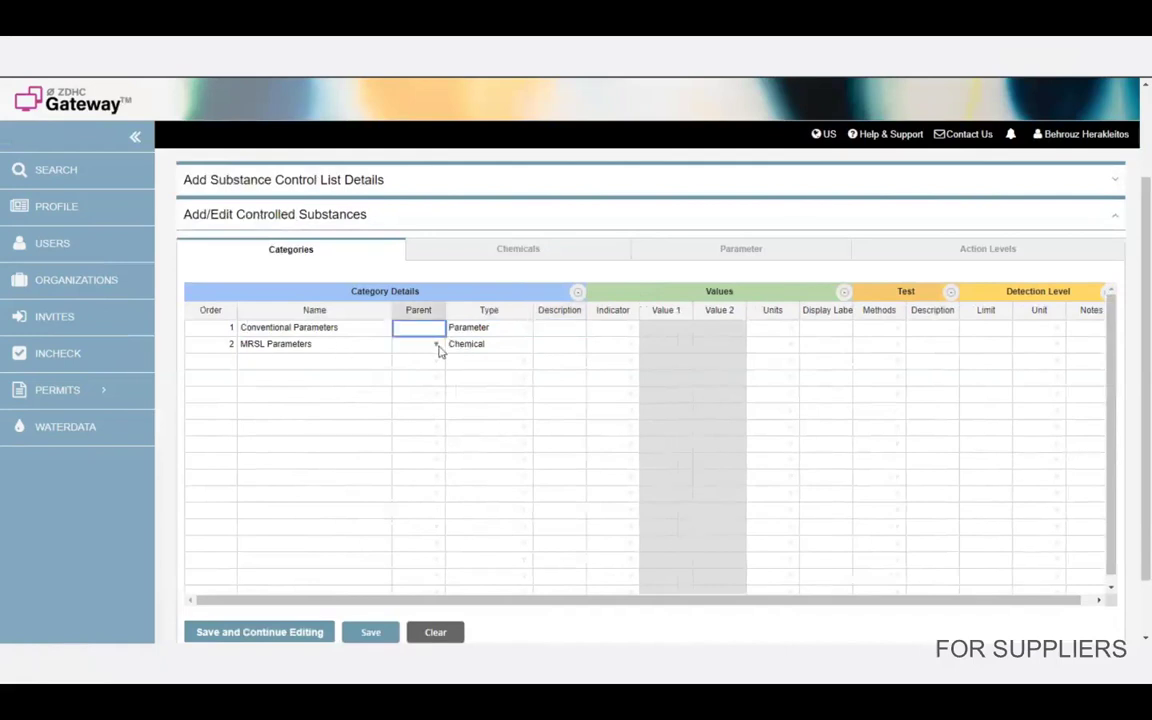
left_click(437, 345)
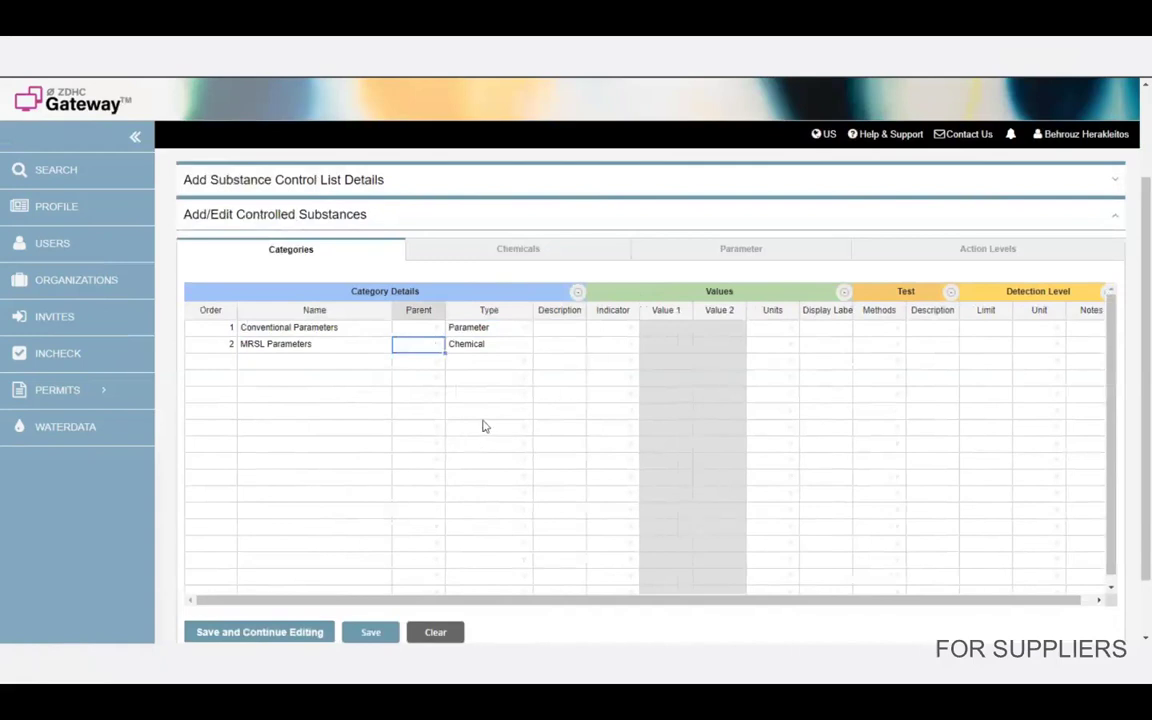
left_click(234, 630)
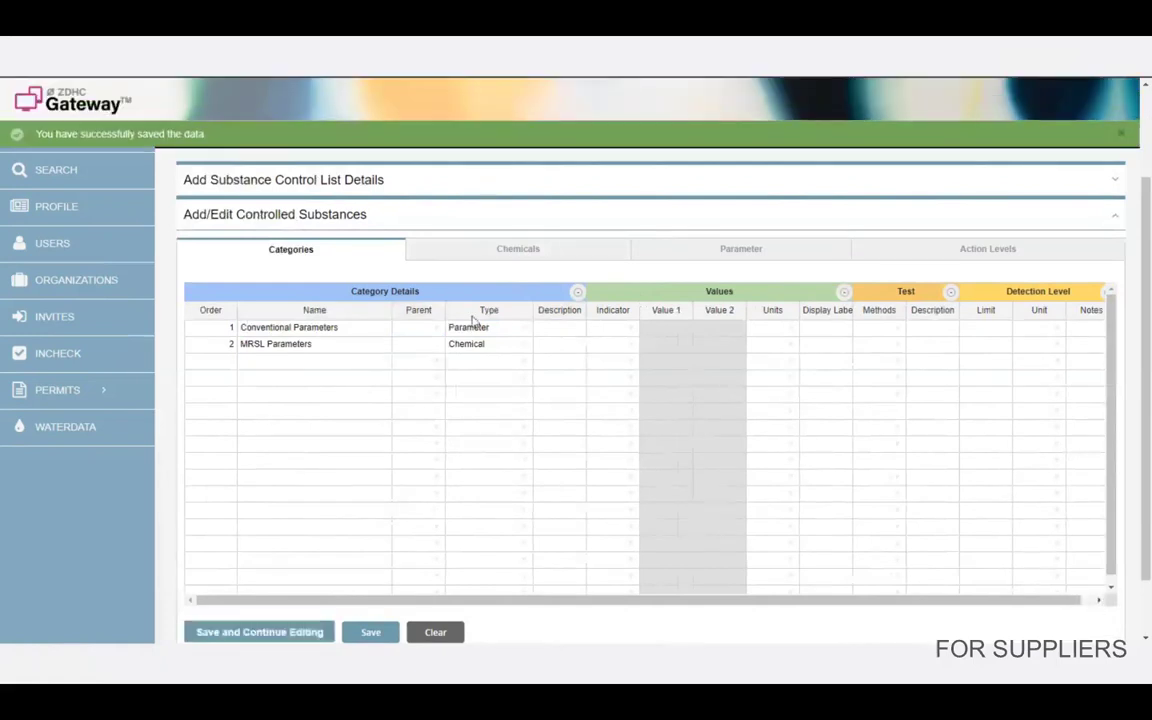
Add CITRIC ACID to the list's chemicals under the category 2-MRSL Parameters
left_click(456, 255)
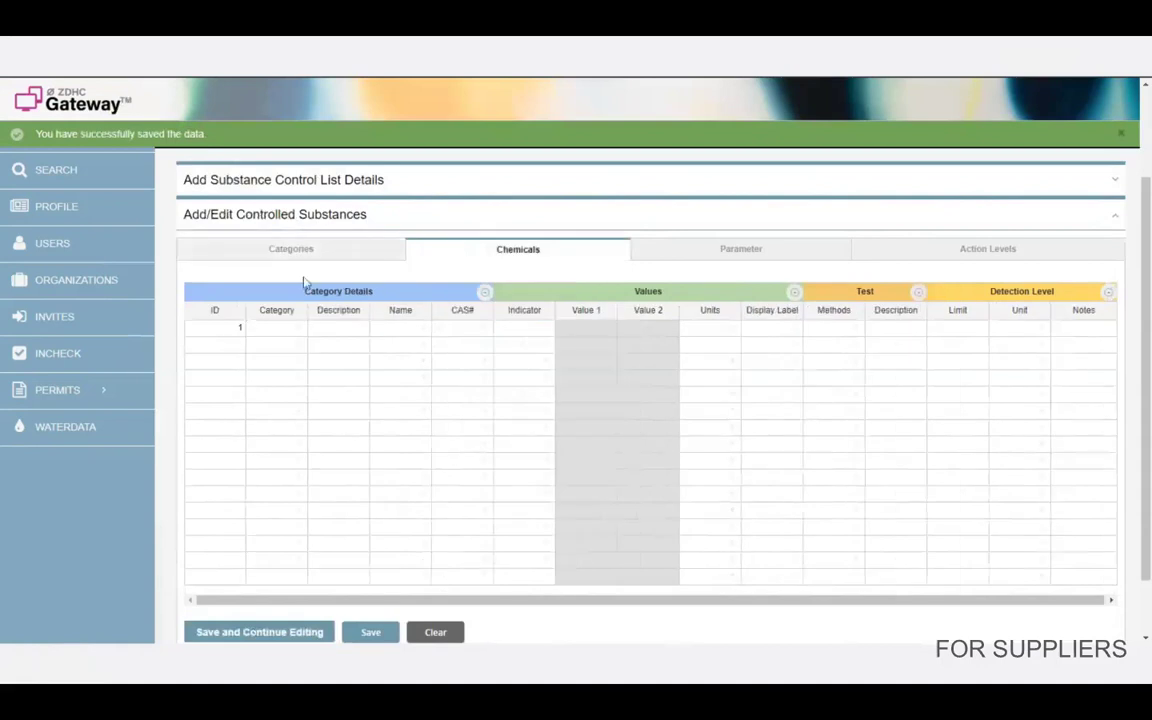
left_click(300, 330)
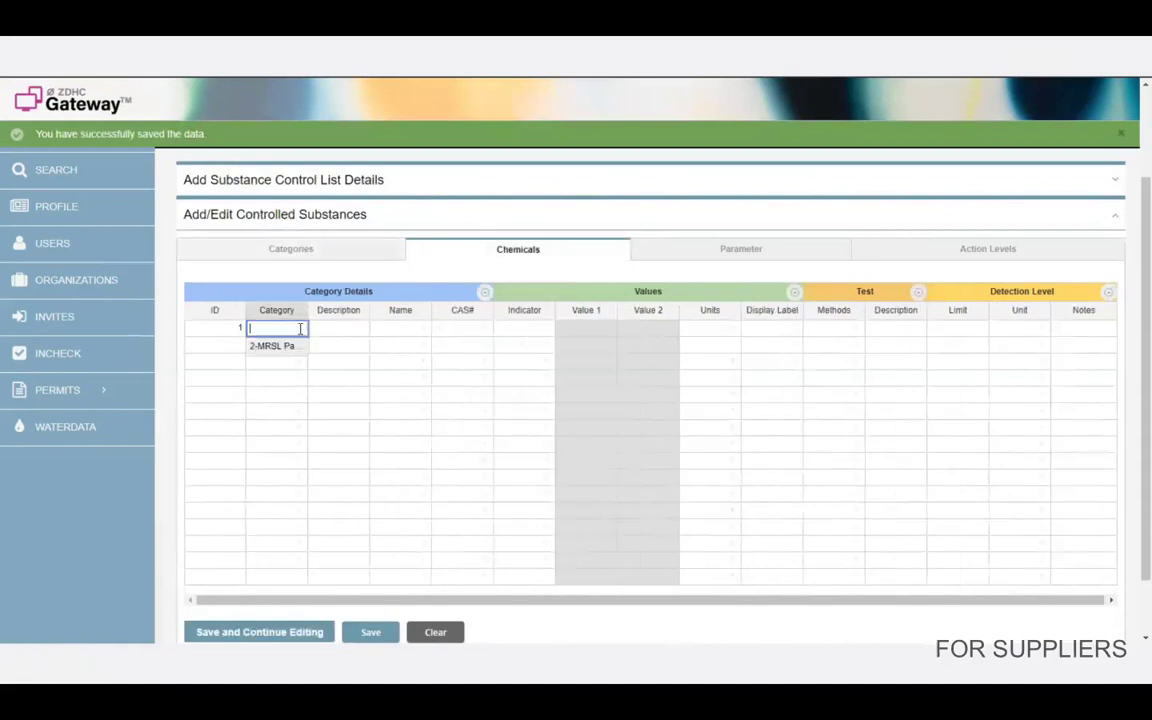
left_click(290, 348)
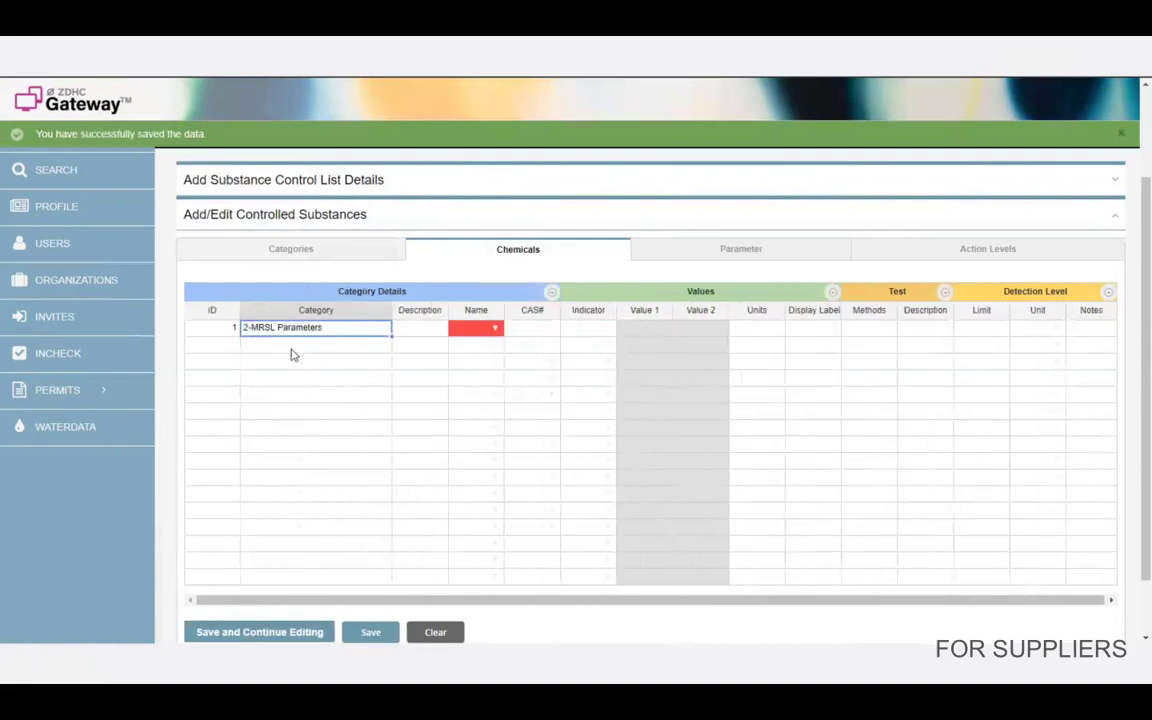
left_click(496, 333)
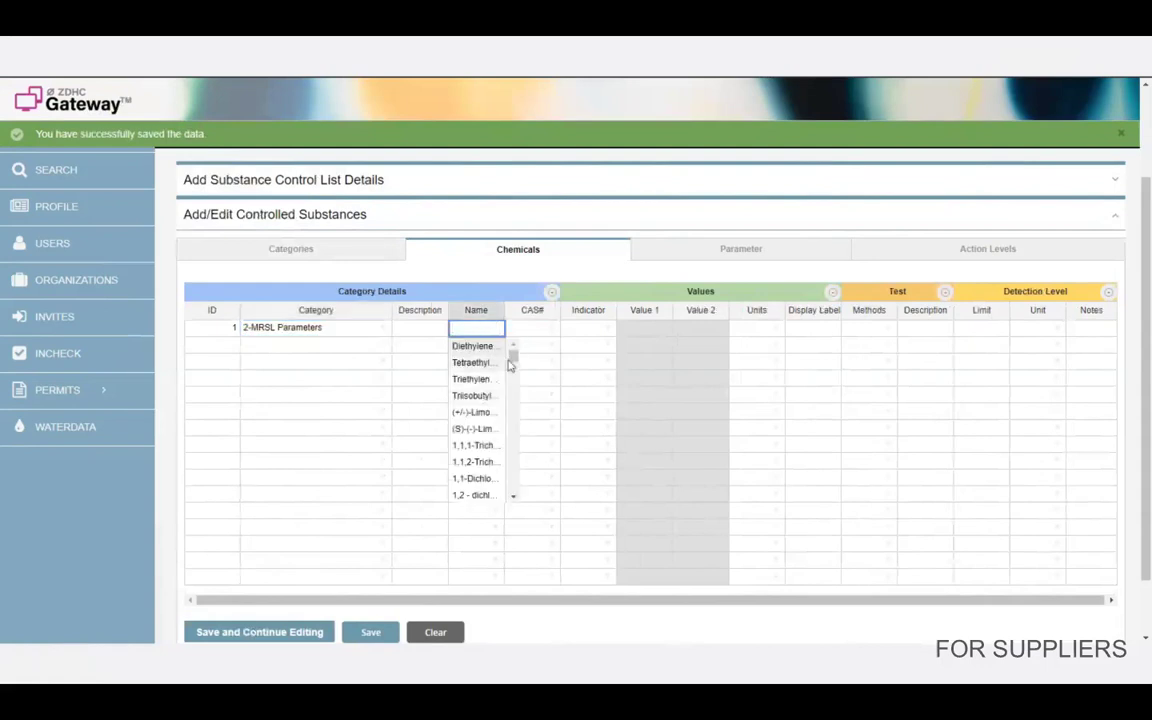
left_click_drag(511, 357, 512, 422)
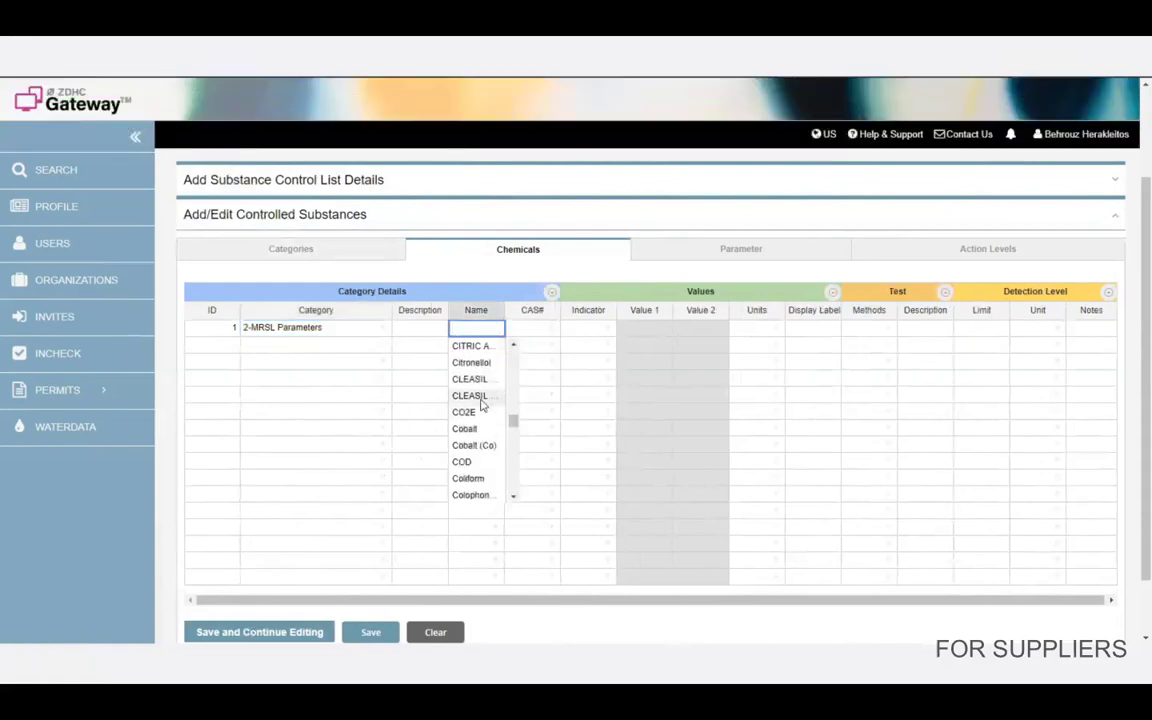
left_click(480, 346)
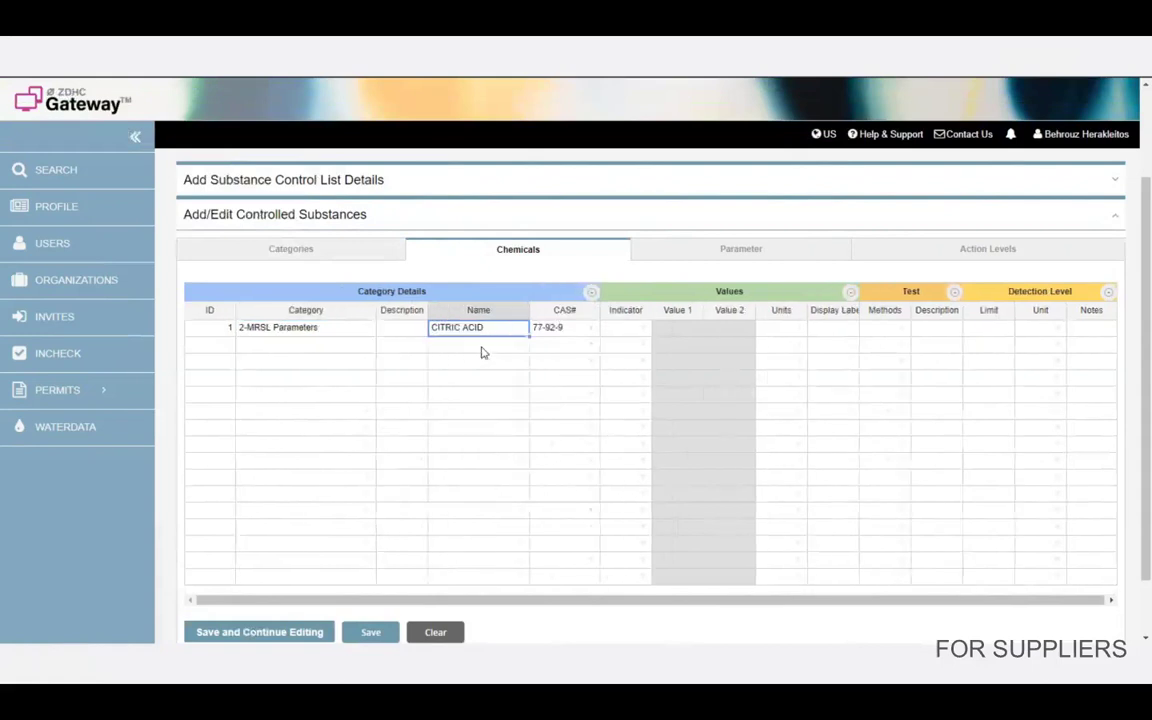
Give the citric acid entry a limit of Maximum of 10 ppm and save the chemicals while continuing editing
left_click(643, 330)
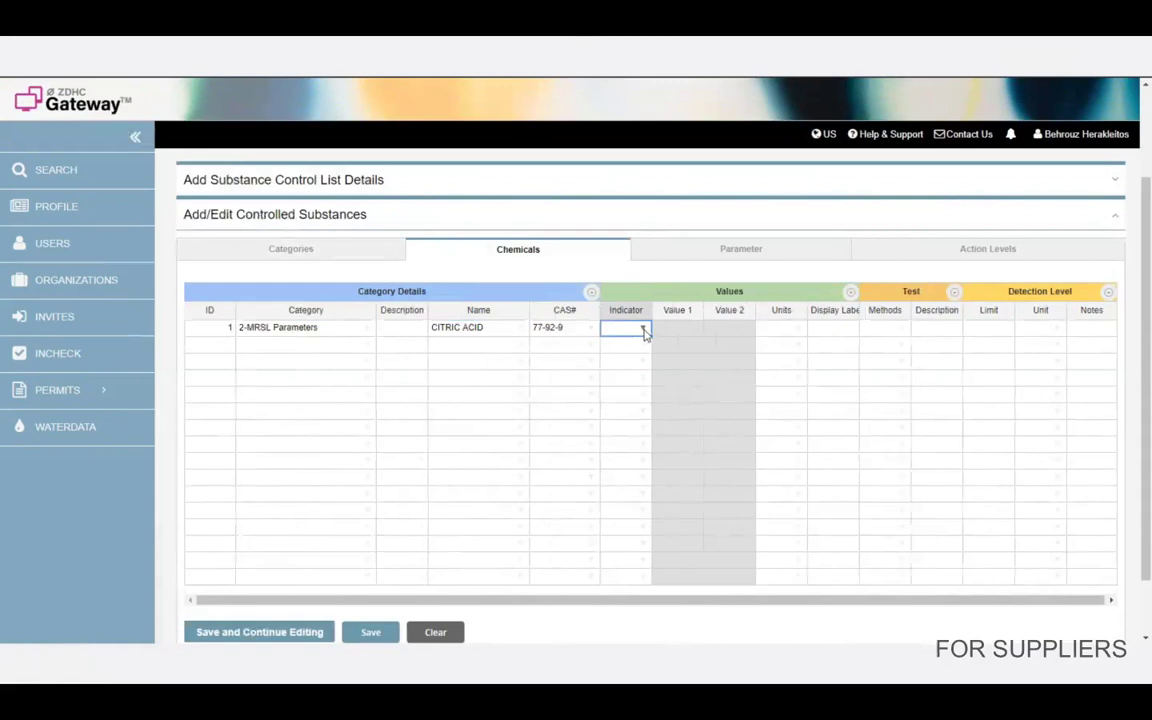
left_click(644, 331)
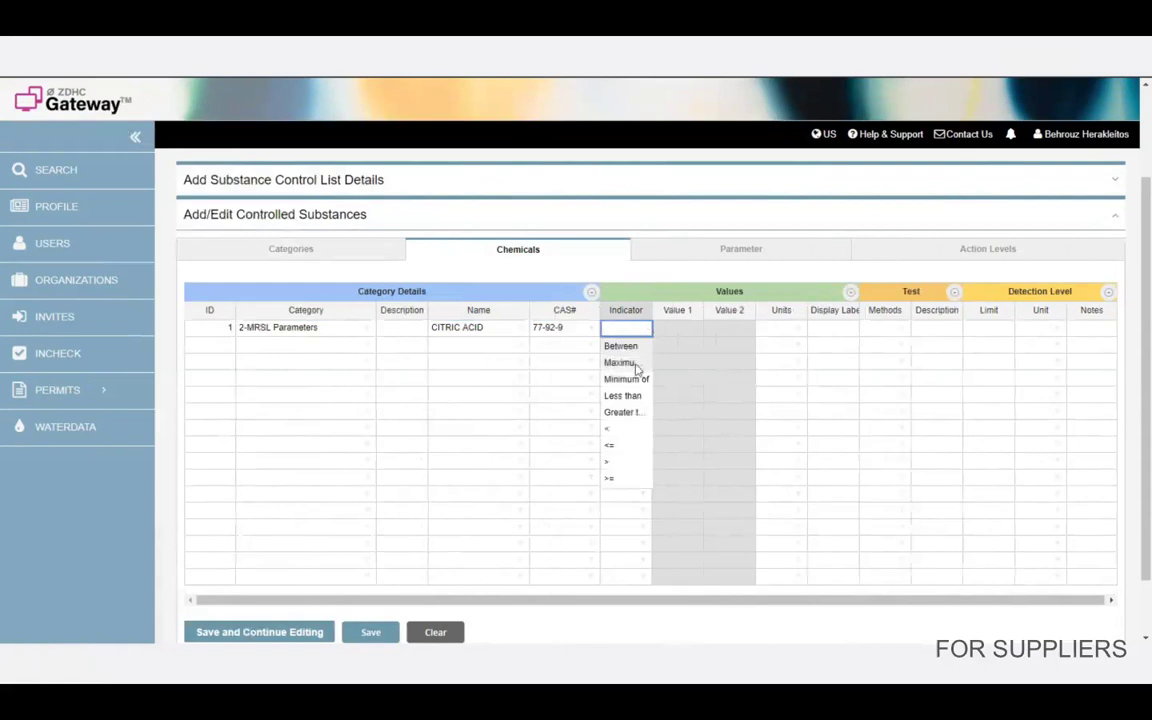
left_click(635, 365)
left_click(684, 331)
type("10")
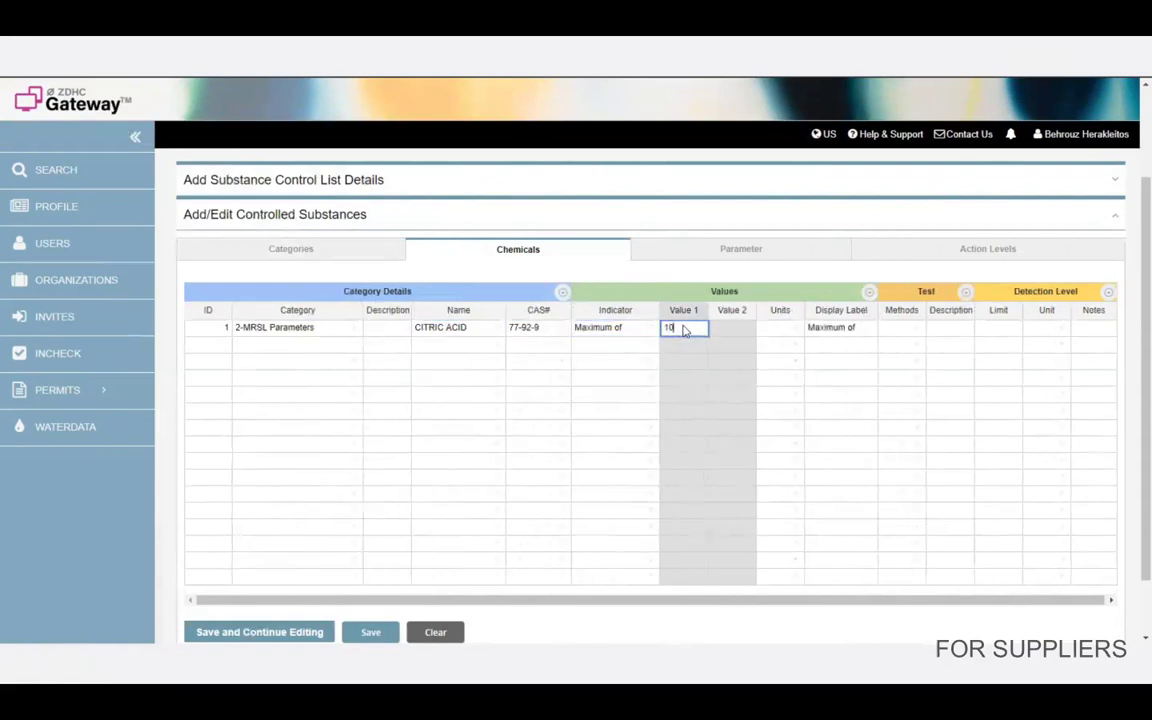
left_click(790, 330)
left_click(788, 330)
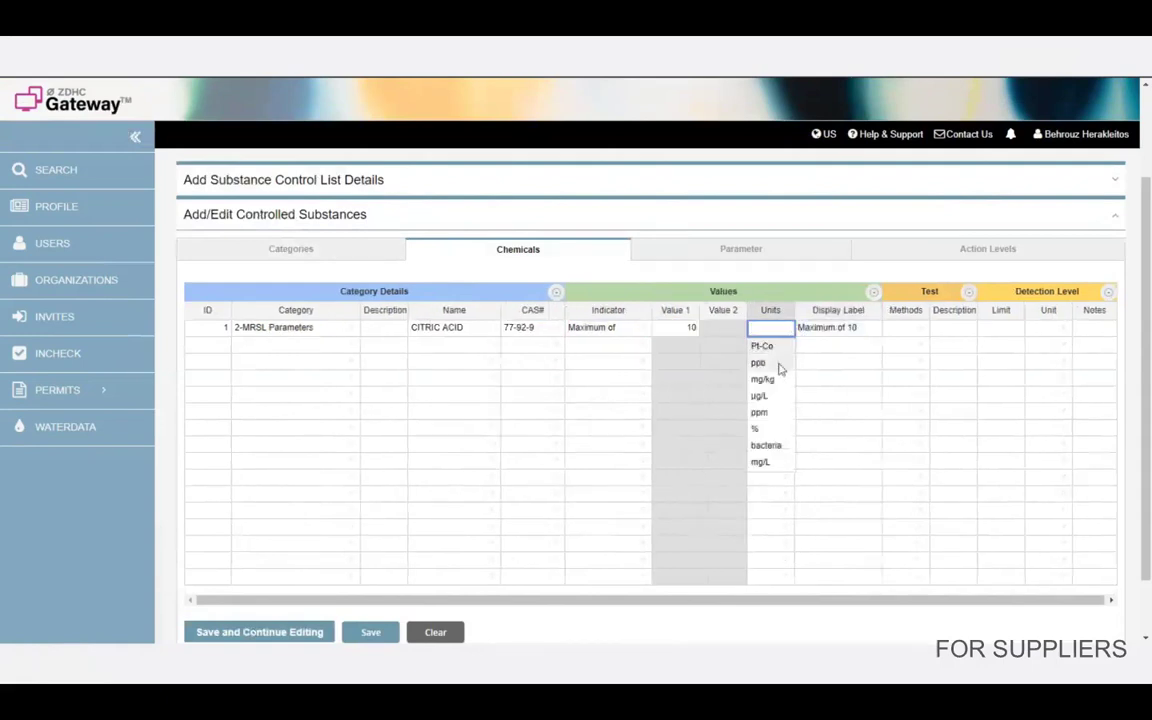
left_click(768, 411)
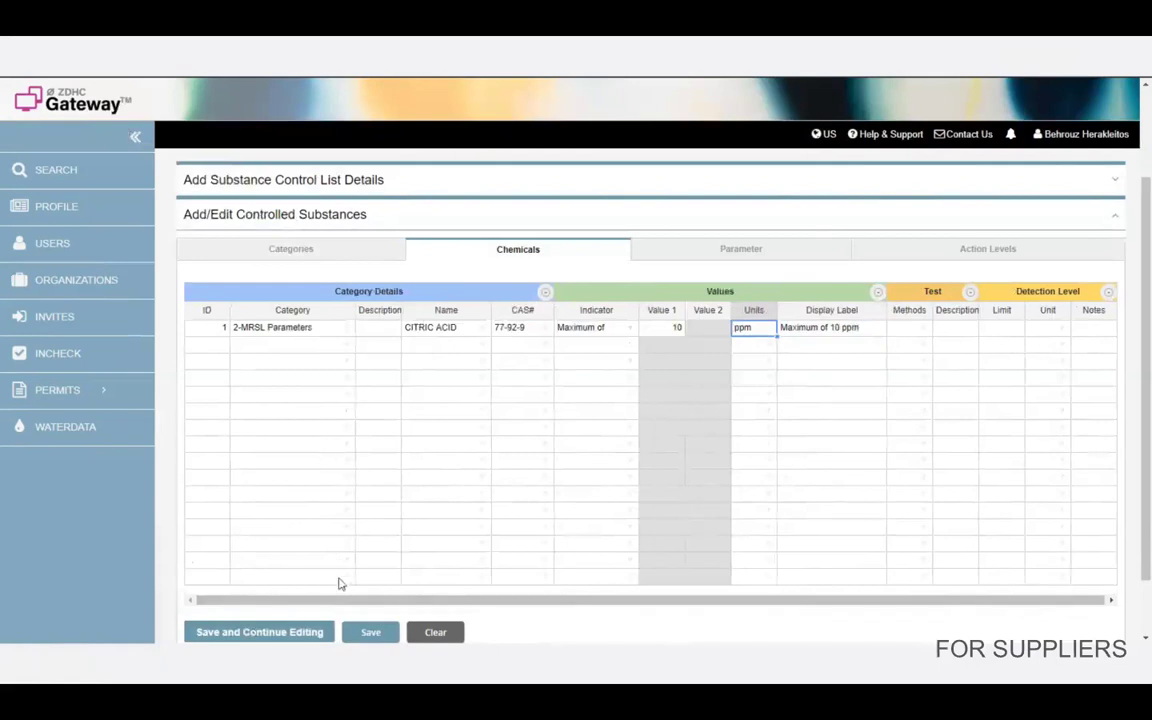
left_click(316, 633)
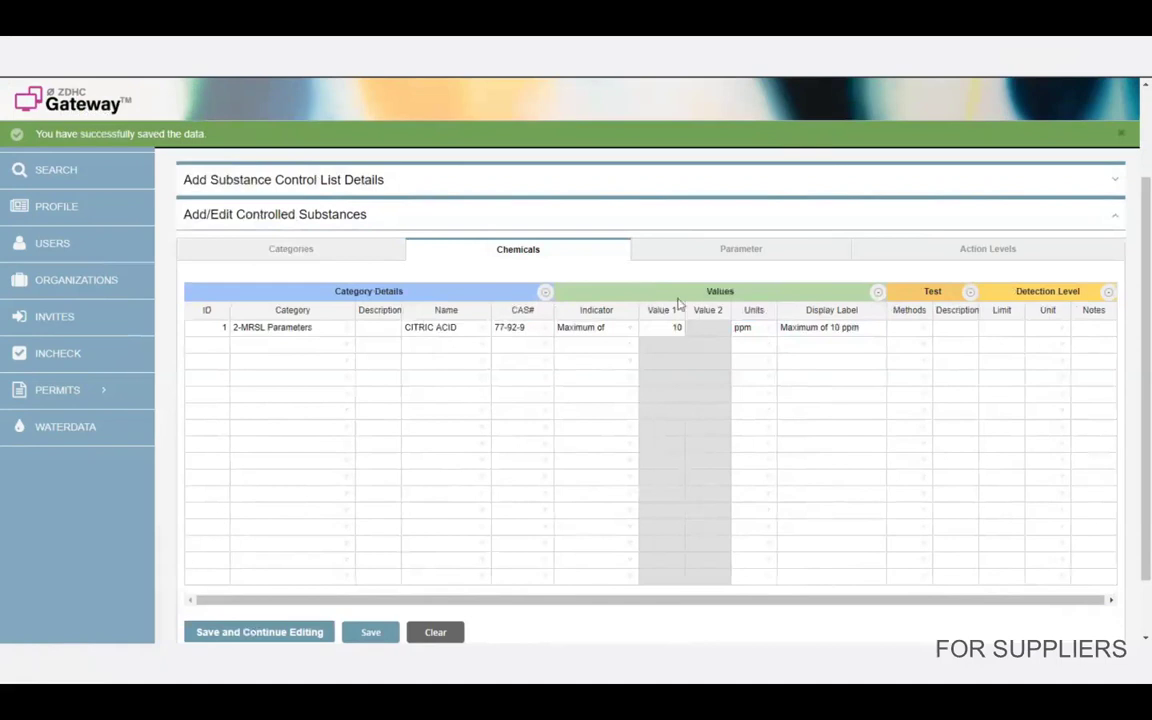
Add Colour to the list's parameters under the category 1-Conventional Parameters
left_click(757, 261)
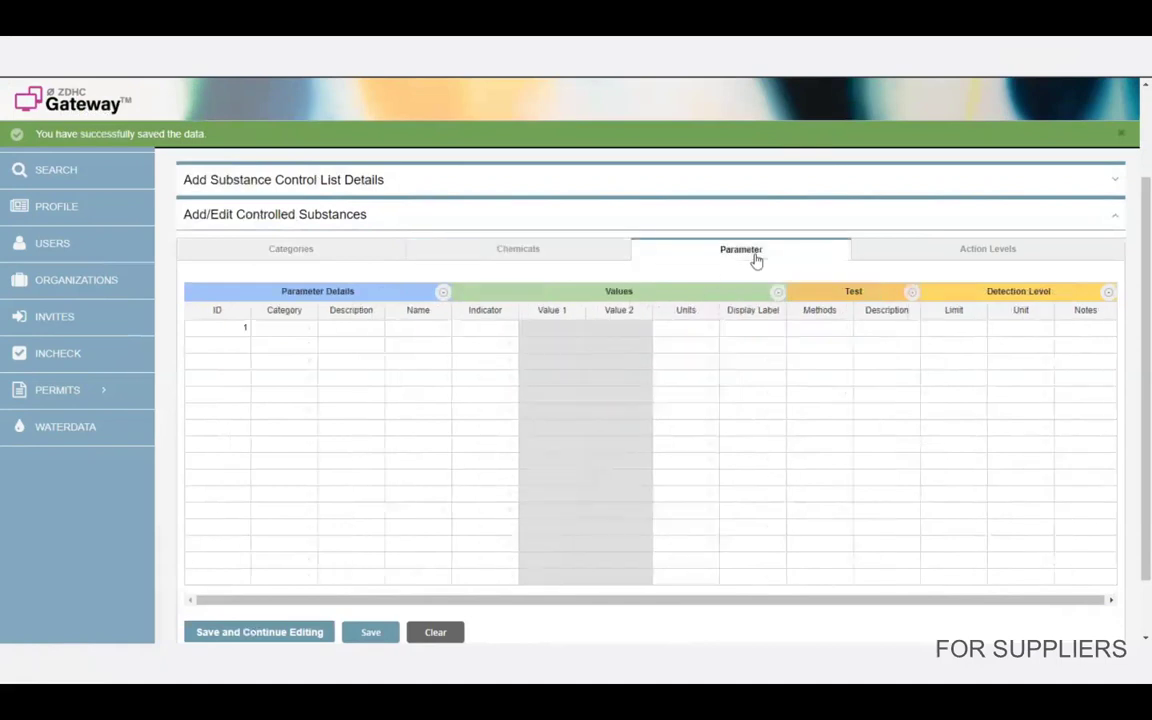
left_click(311, 328)
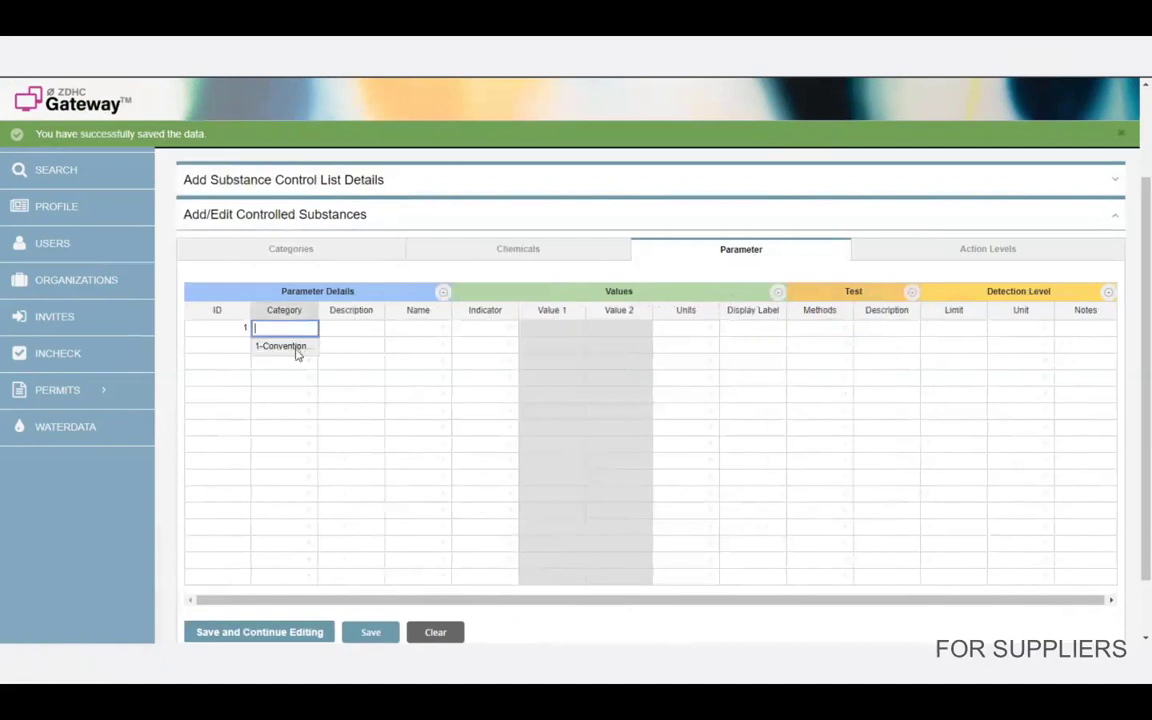
left_click(297, 345)
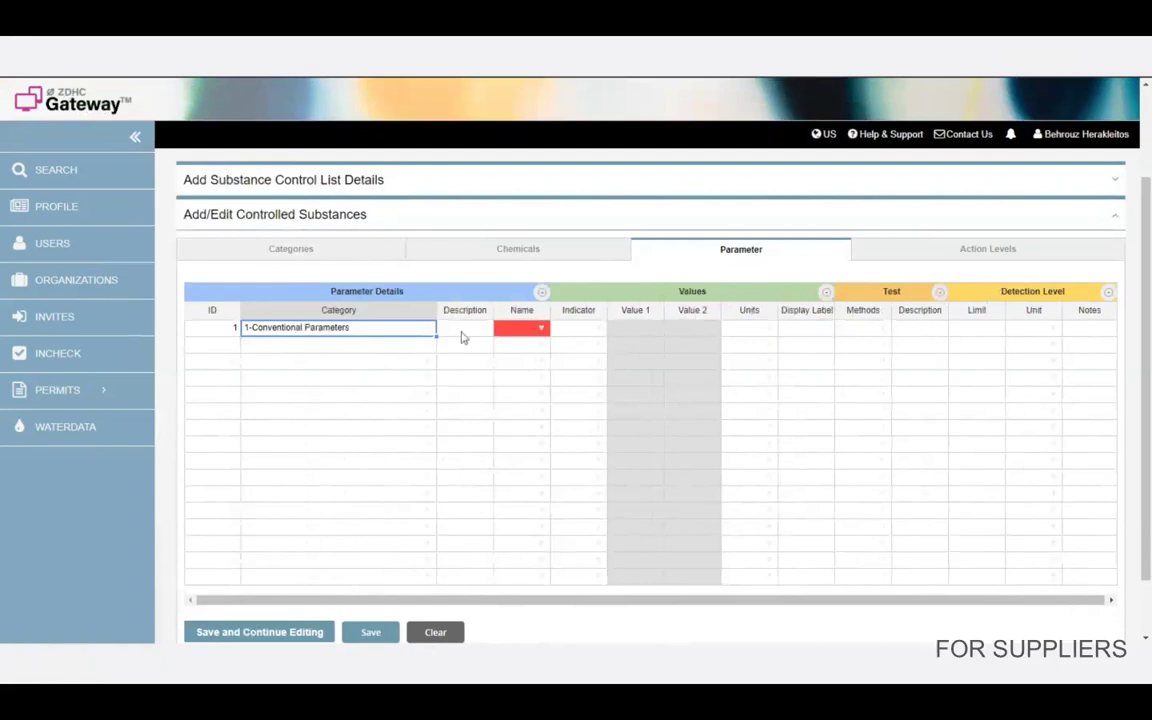
left_click(546, 328)
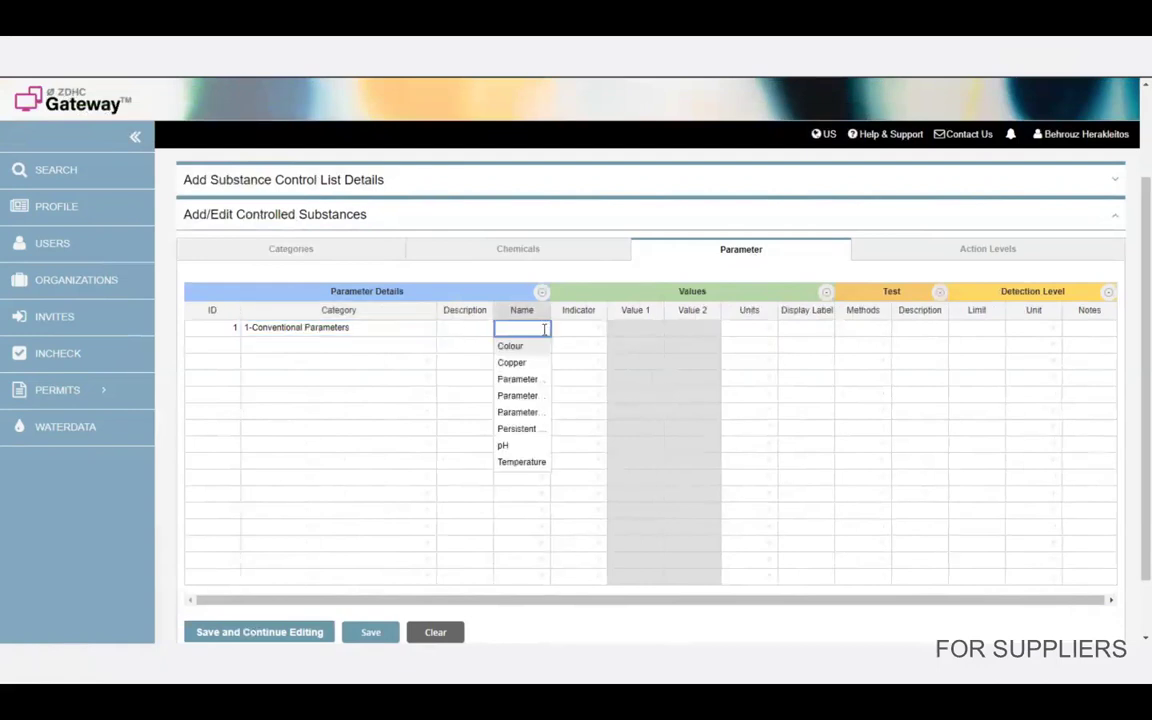
left_click(532, 346)
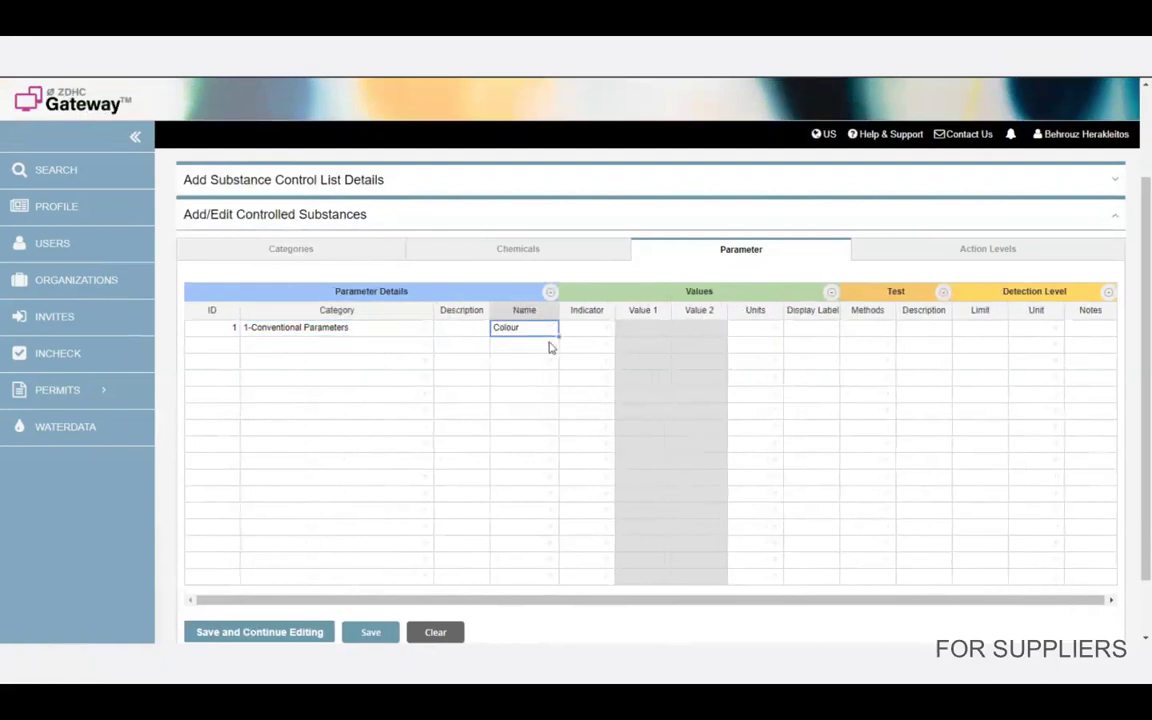
Give the Colour parameter a limit of Maximum of 200 Pt-Co and save the parameters
left_click(605, 332)
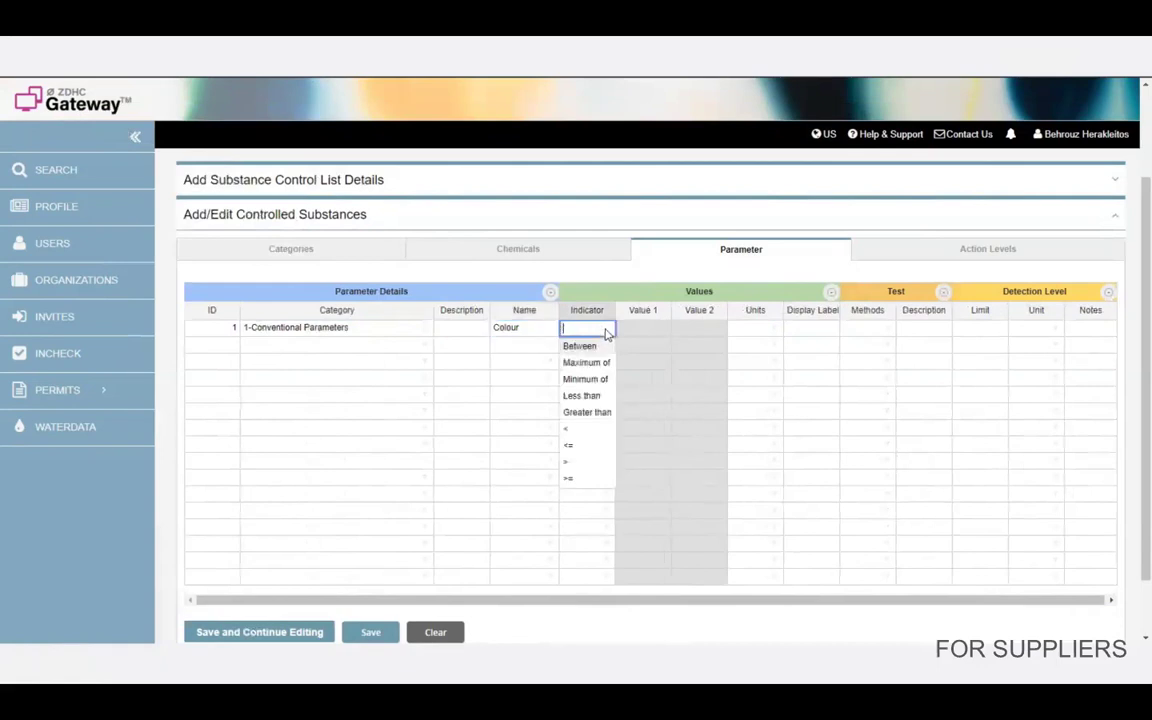
left_click(596, 366)
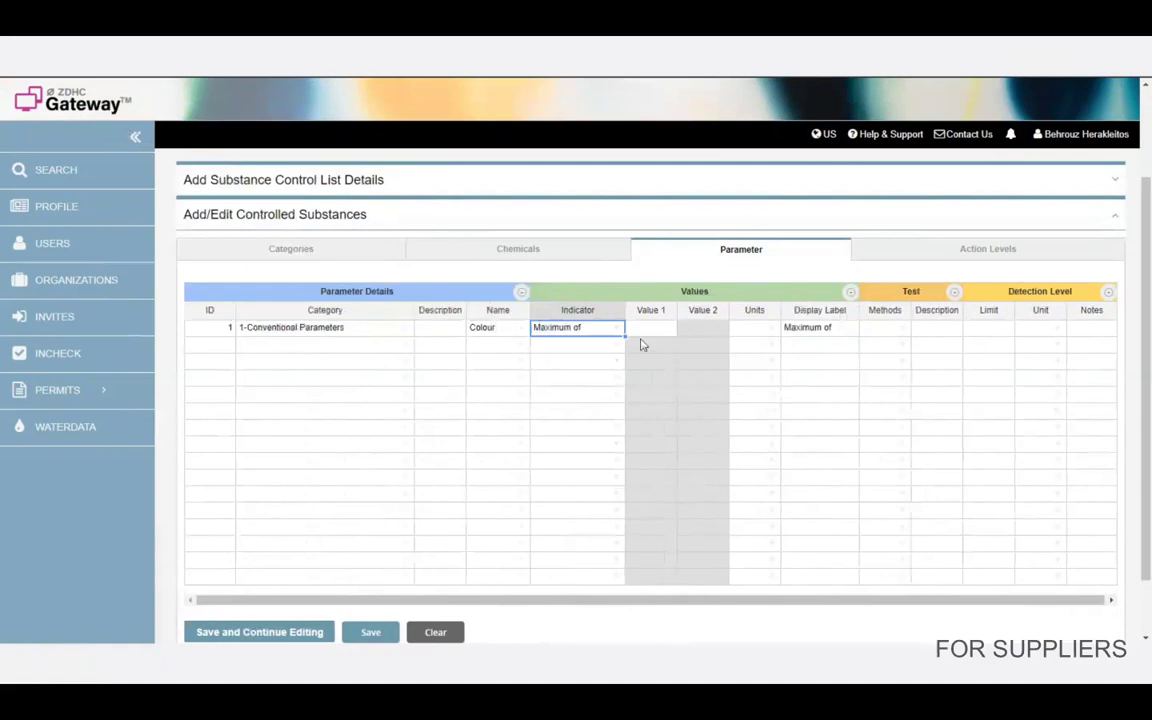
left_click(652, 333)
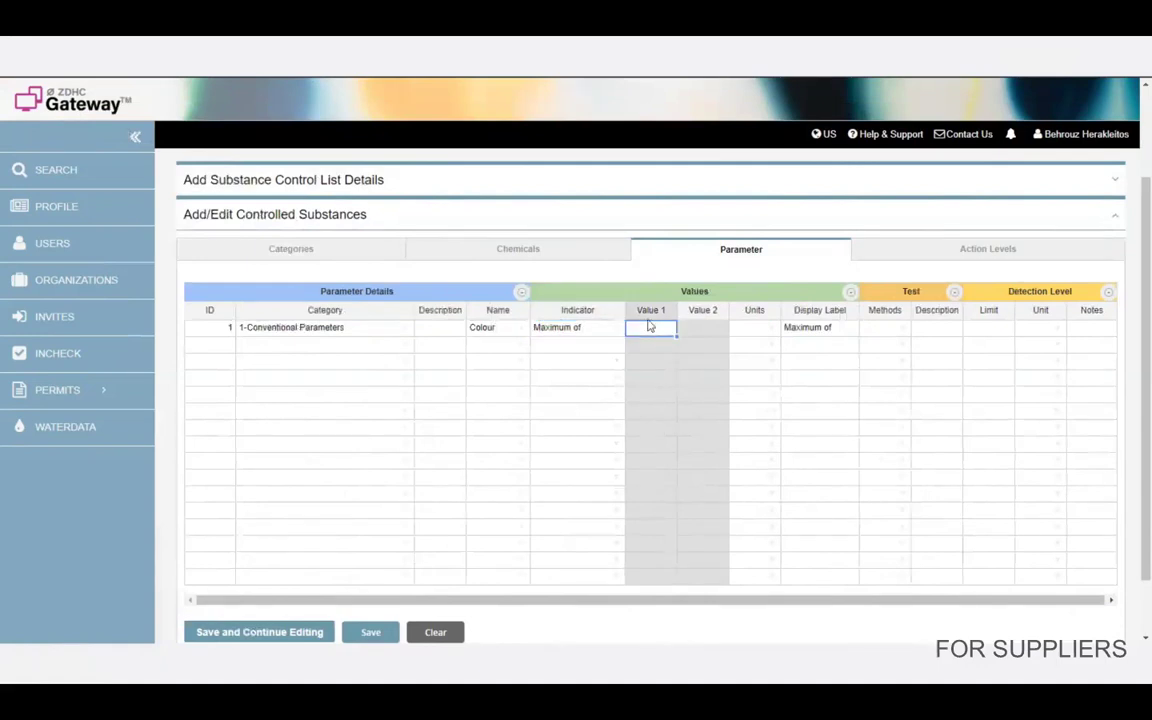
type("200")
left_click(771, 330)
left_click(757, 328)
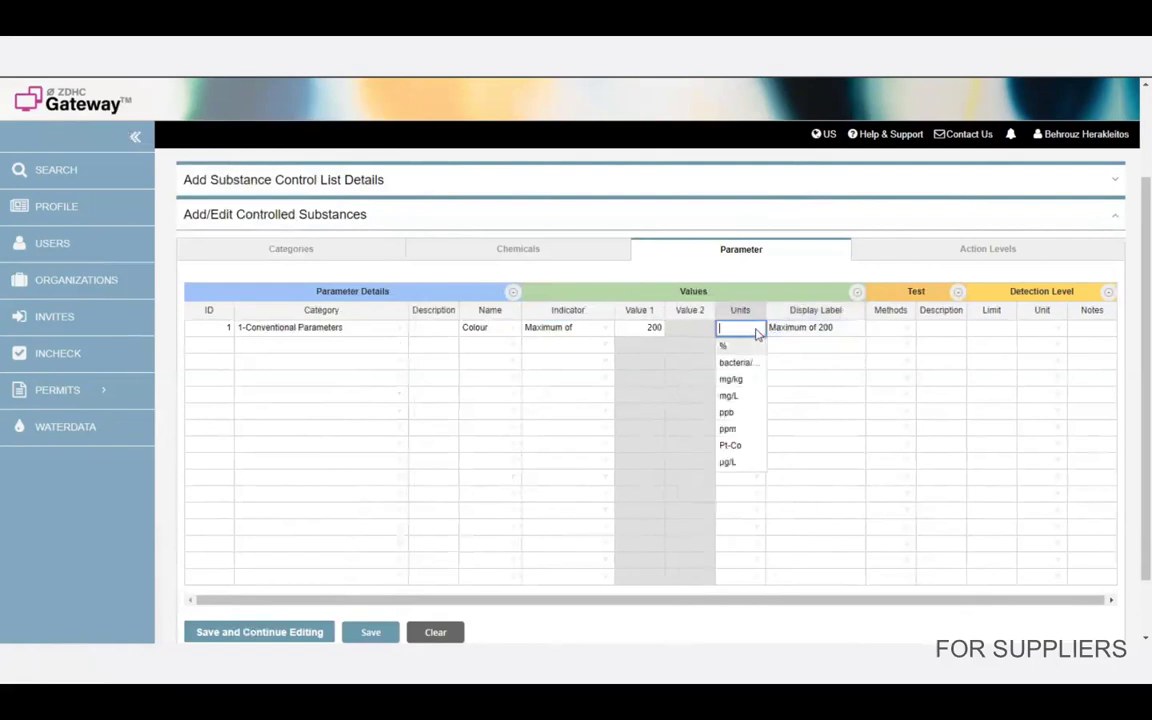
left_click(732, 446)
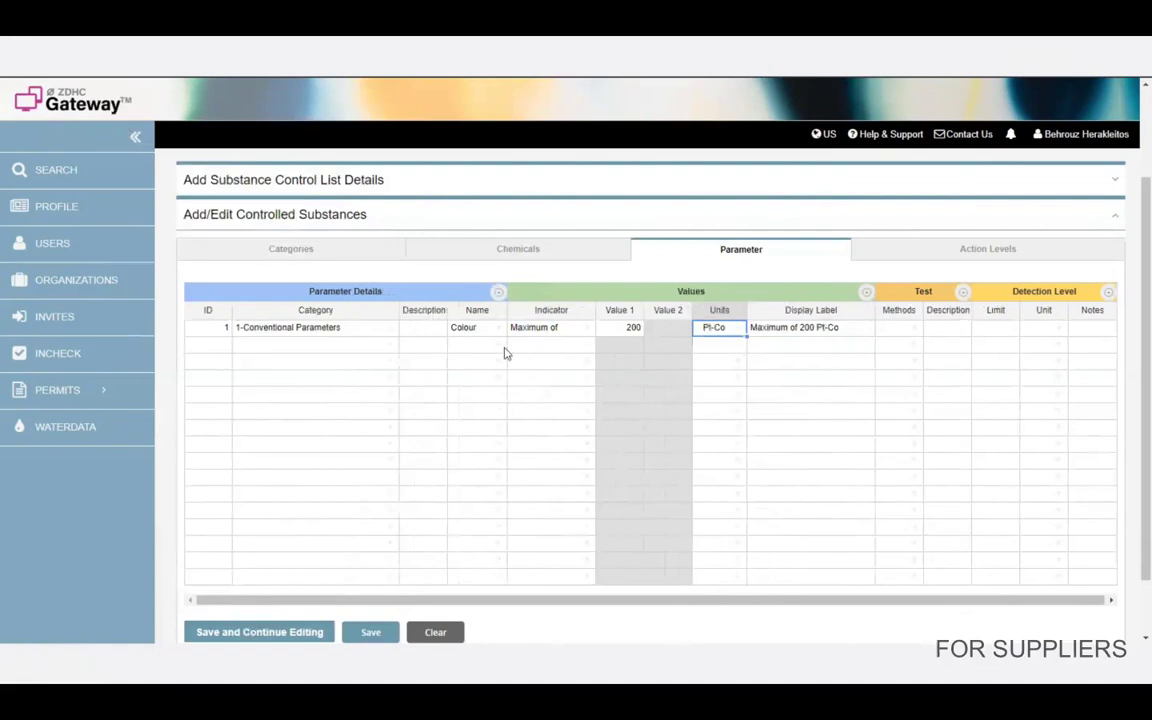
left_click(379, 632)
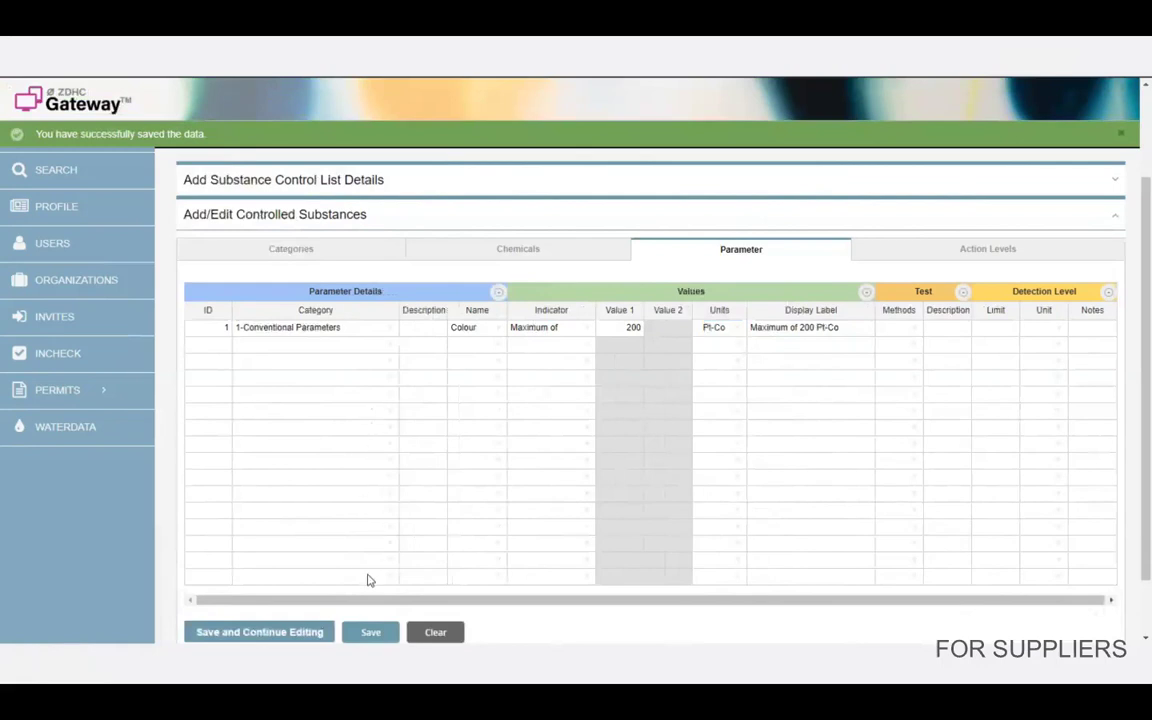
double_click(586, 329)
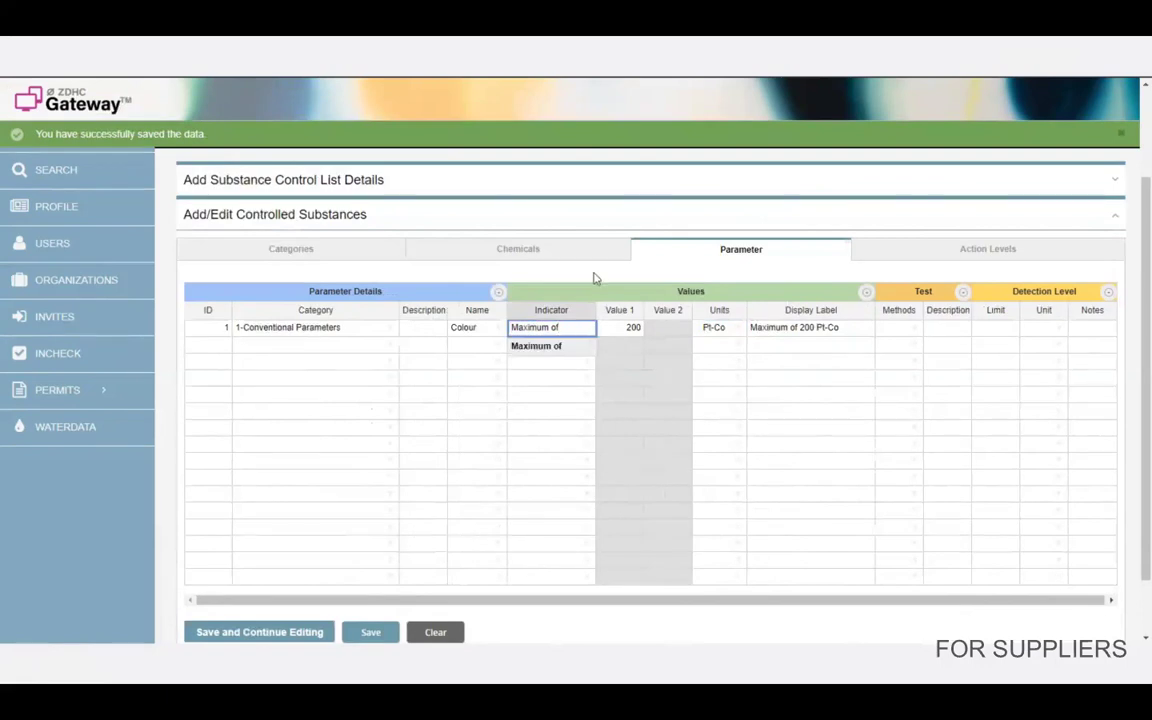
left_click(537, 248)
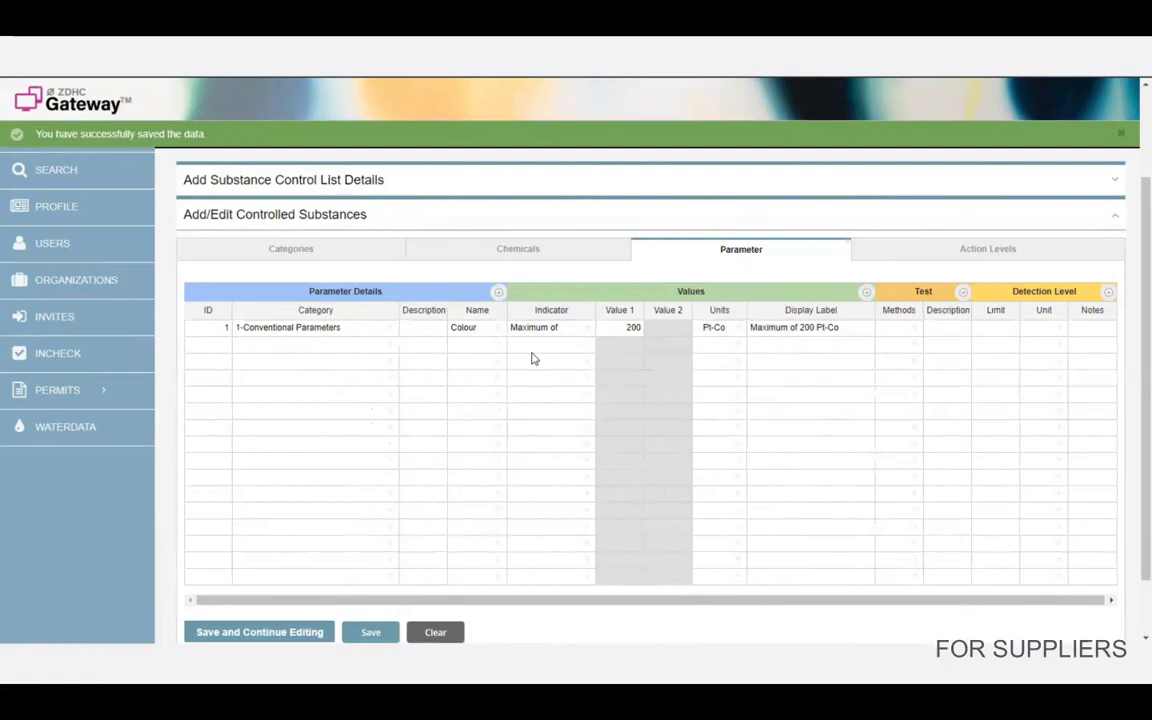
scroll(535, 359, "up", 2)
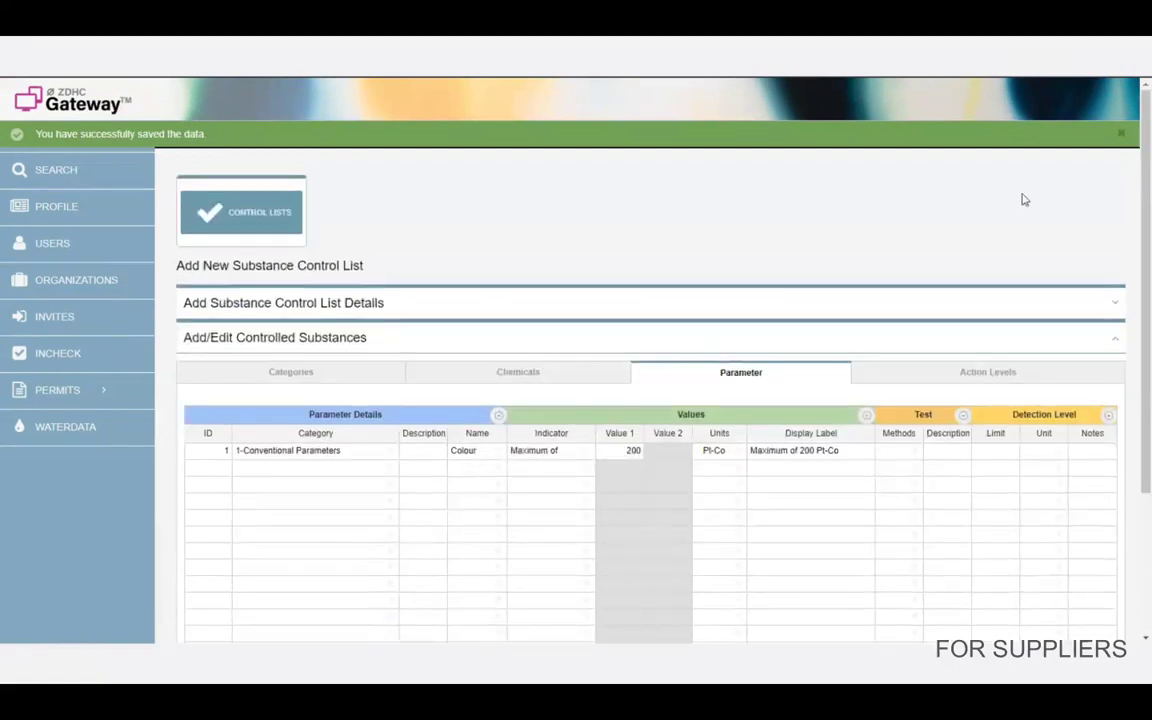
Dismiss the save message and open Wastewater City Permit for editing from the SCL permit list
left_click(1121, 134)
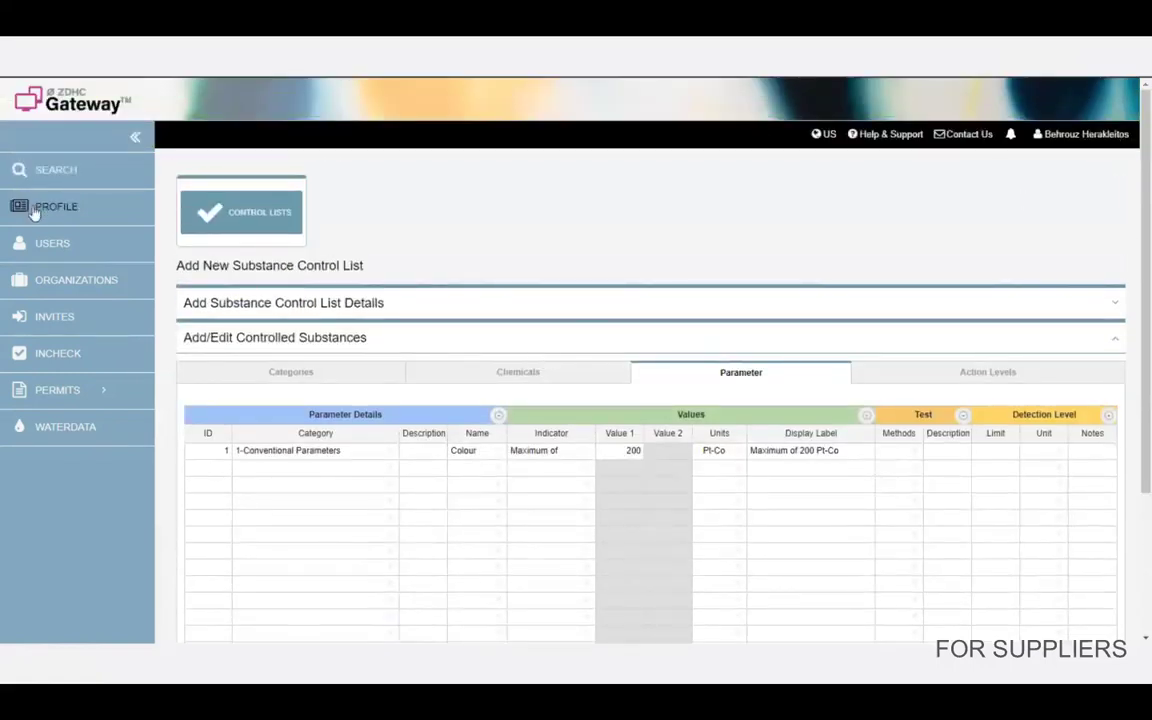
mouse_move(90, 390)
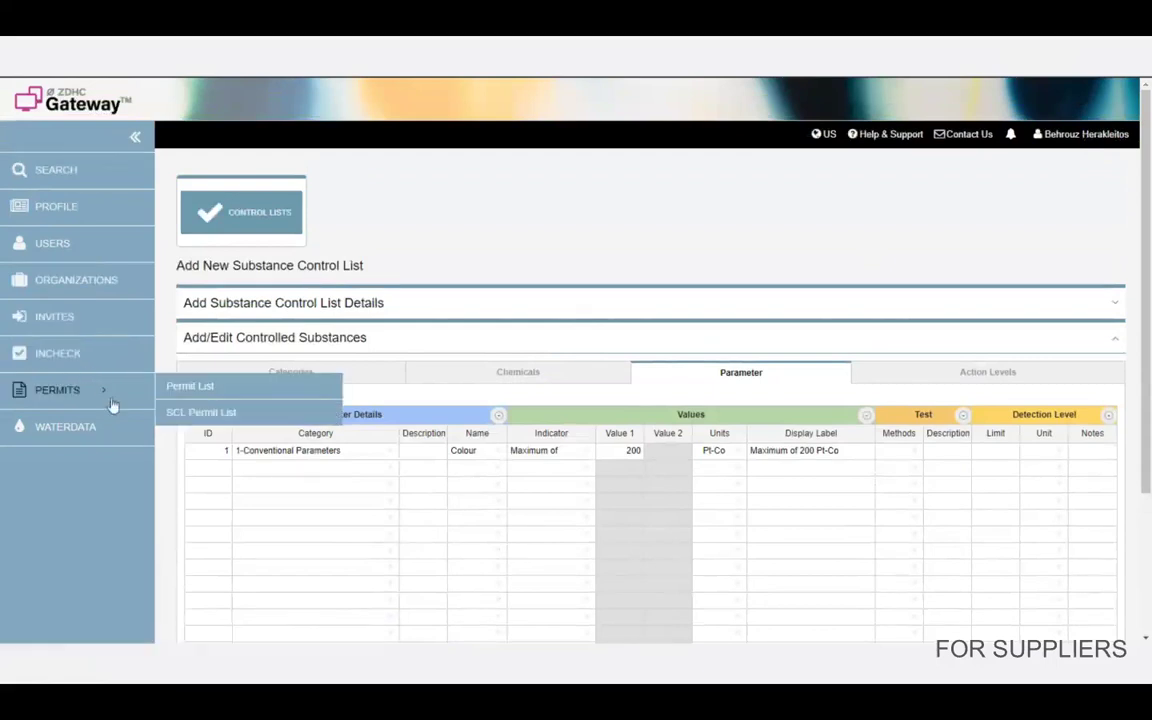
left_click(205, 416)
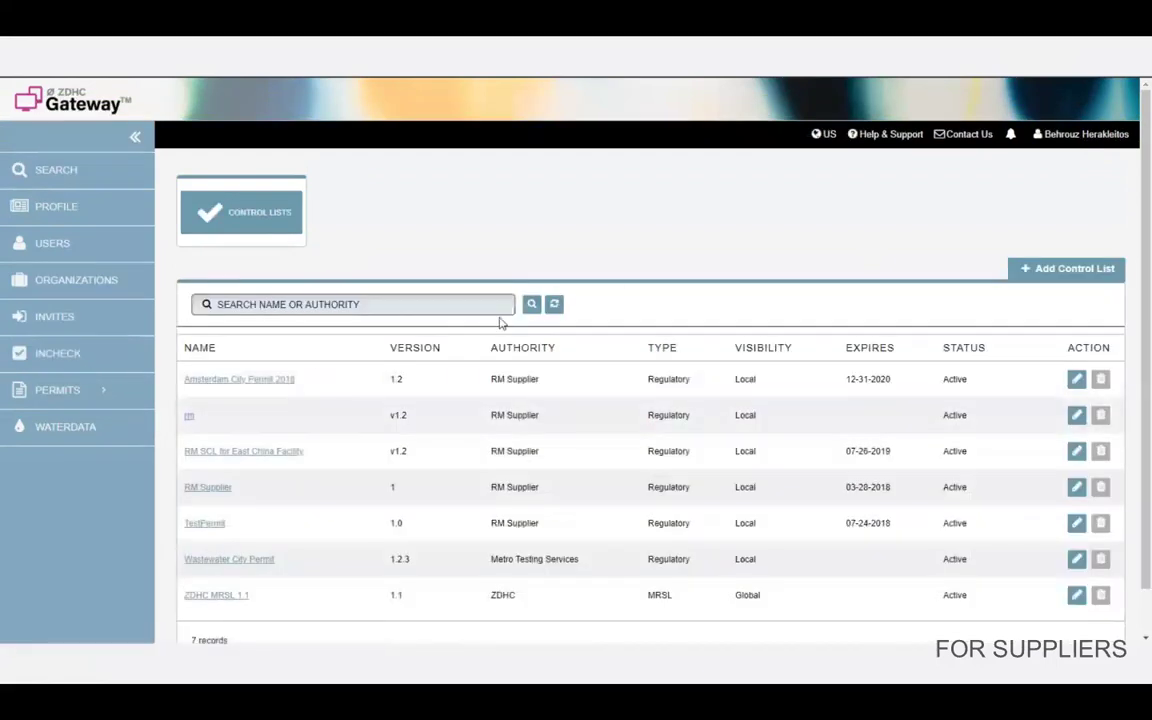
scroll(640, 276, "down", 1)
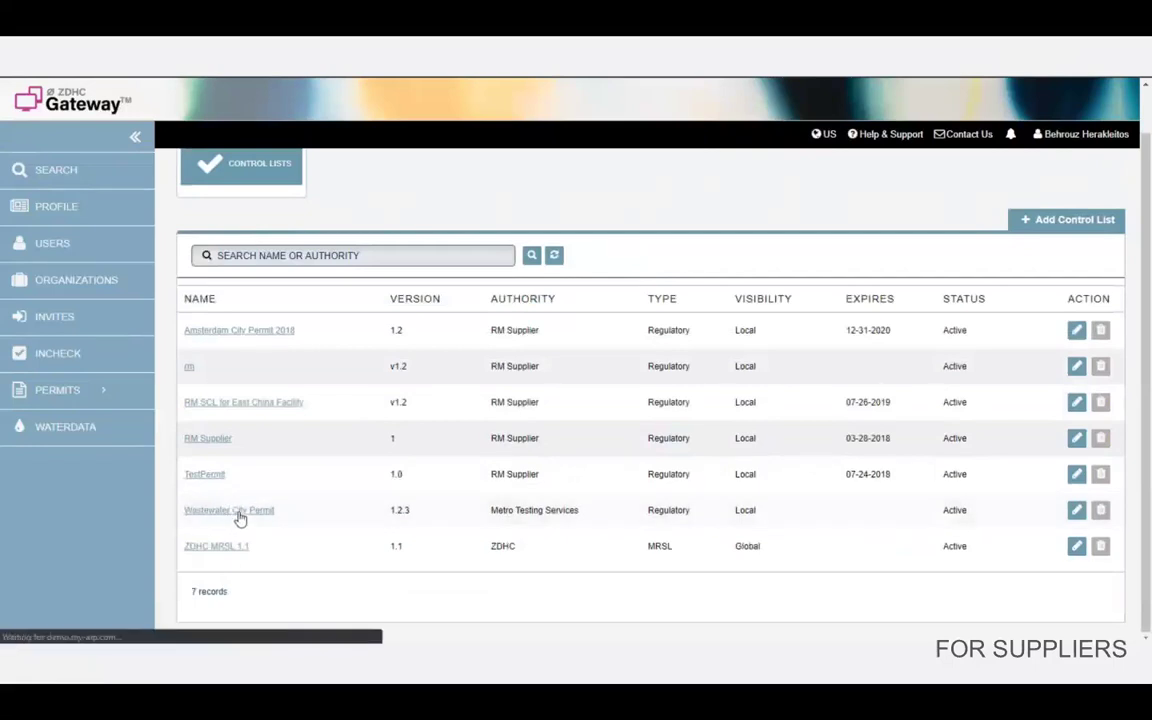
left_click(1079, 511)
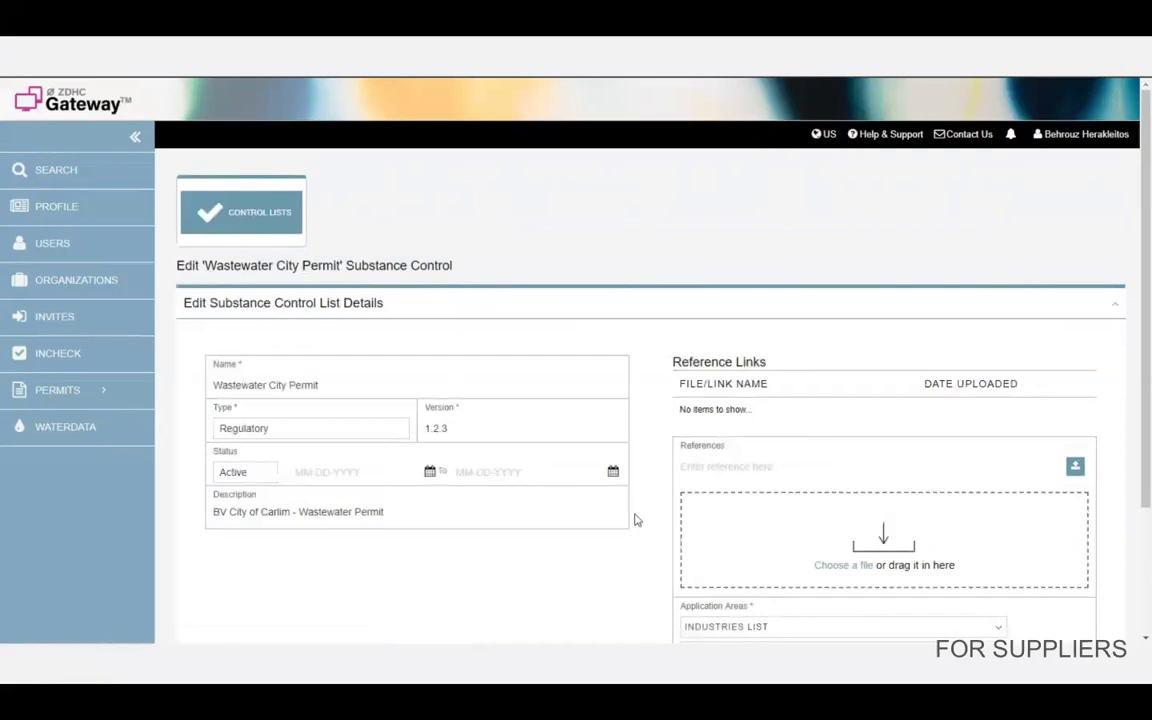
In the permit's chemicals, copy the Value 1 of 50 from Nonylphenol Ethoxylates down through BOD5, and save the list details
scroll(636, 519, "down", 3)
left_click(560, 580)
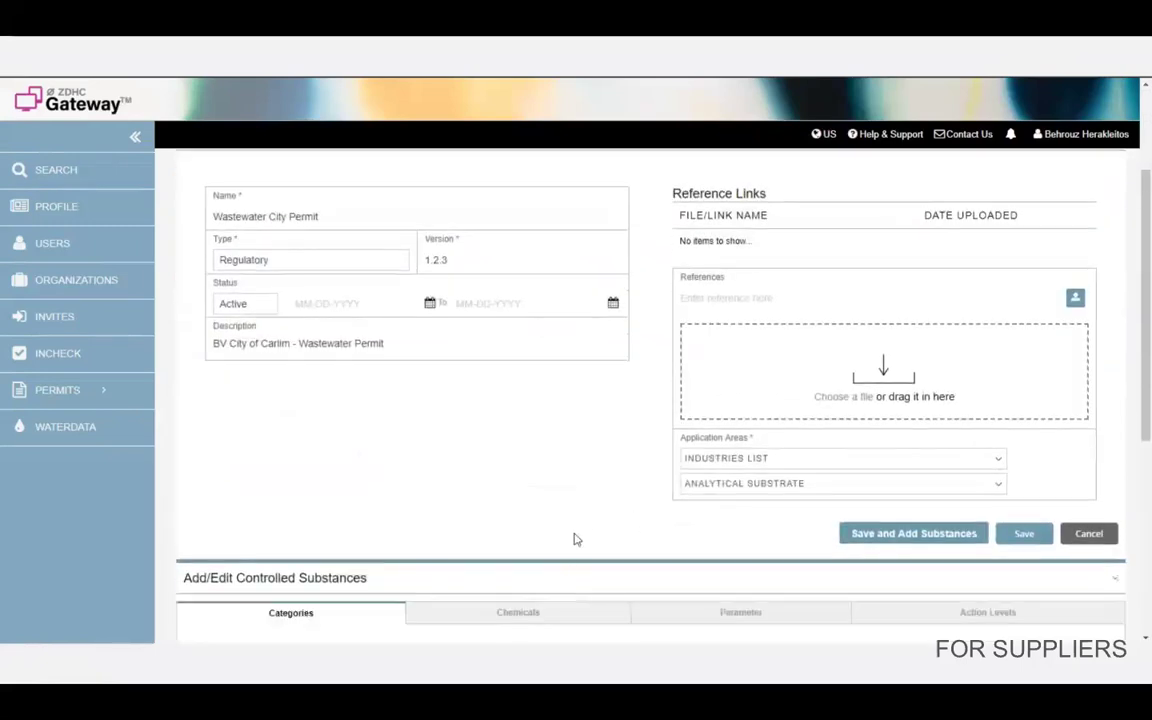
scroll(578, 532, "down", 5)
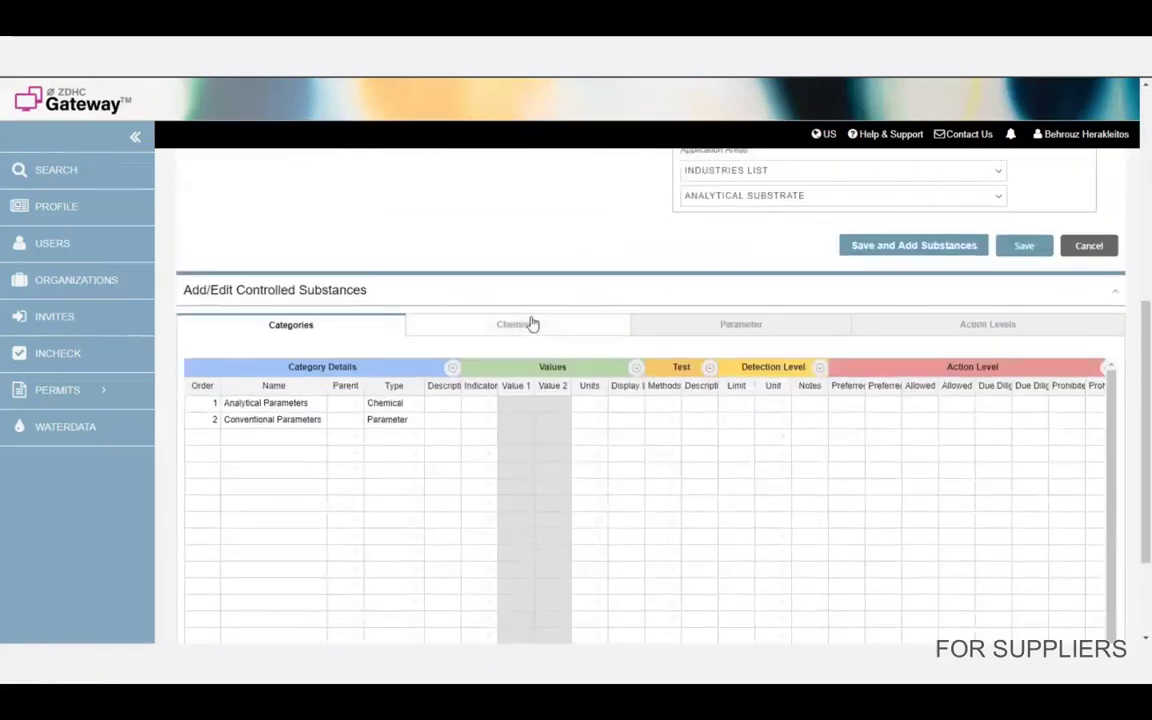
left_click(533, 324)
scroll(465, 476, "down", 6)
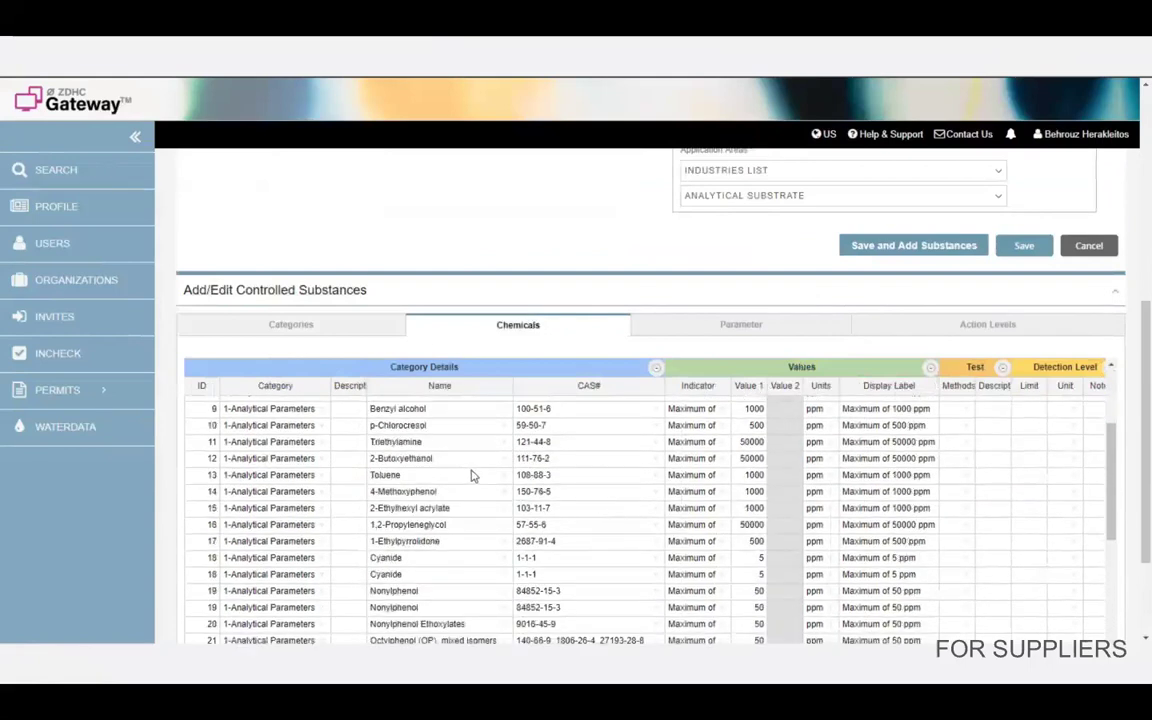
scroll(473, 476, "down", 2)
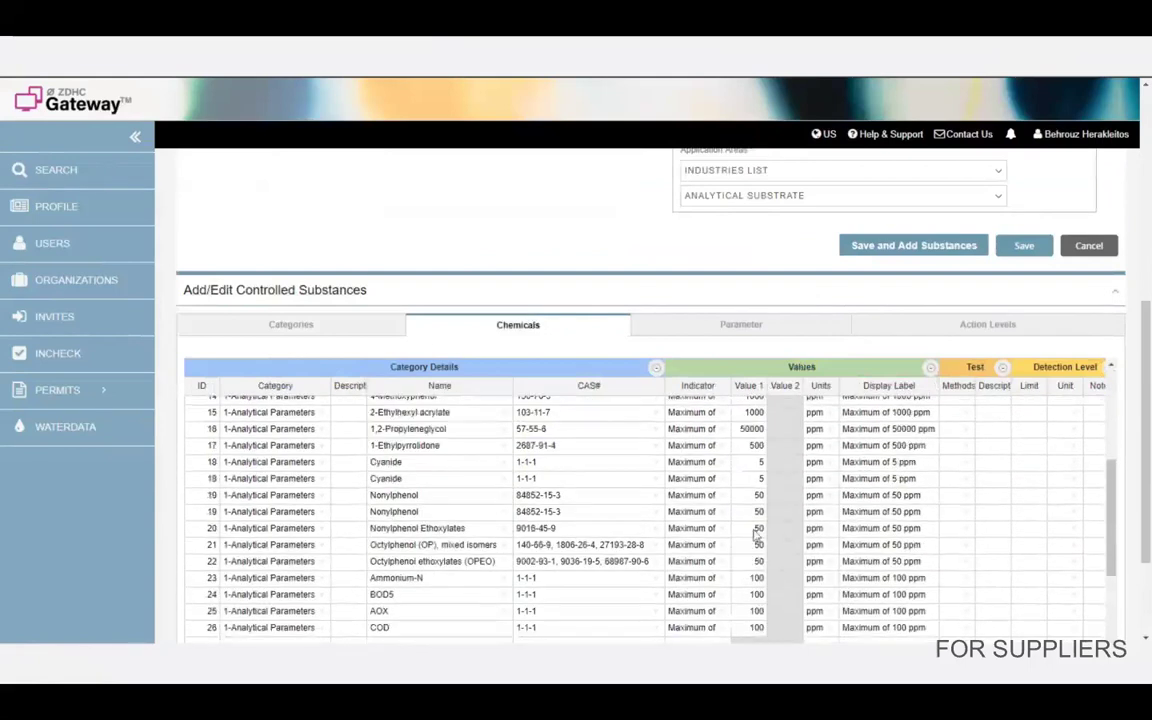
left_click(755, 531)
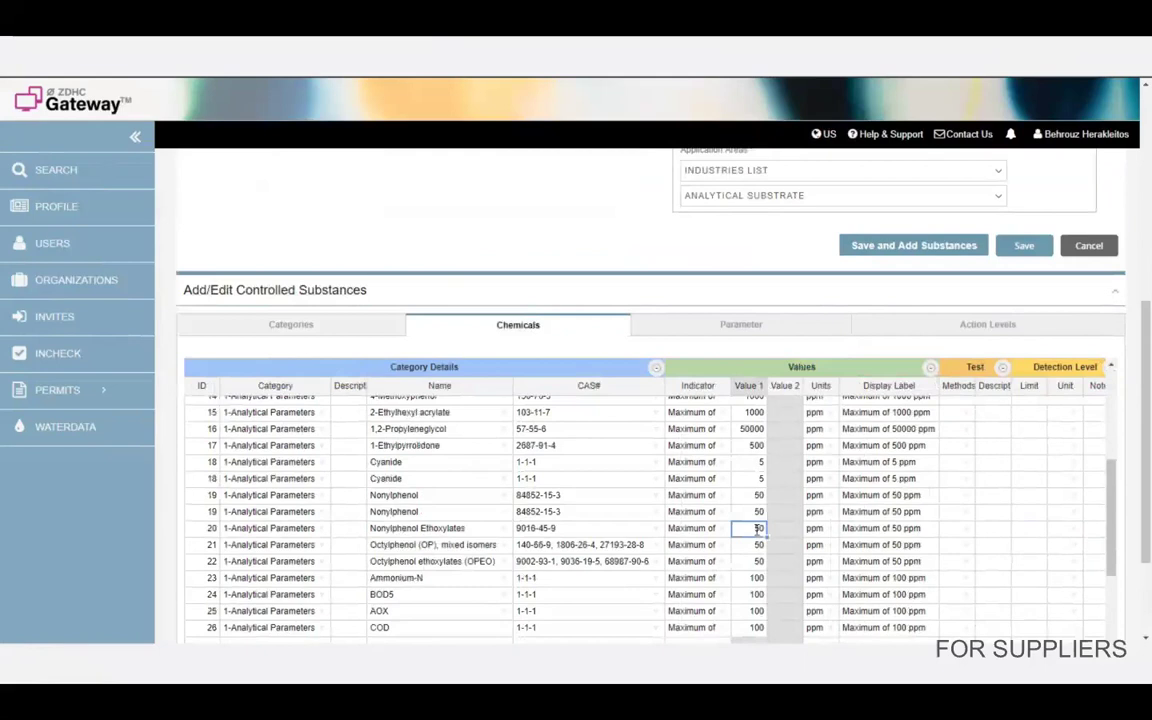
left_click_drag(766, 537, 763, 600)
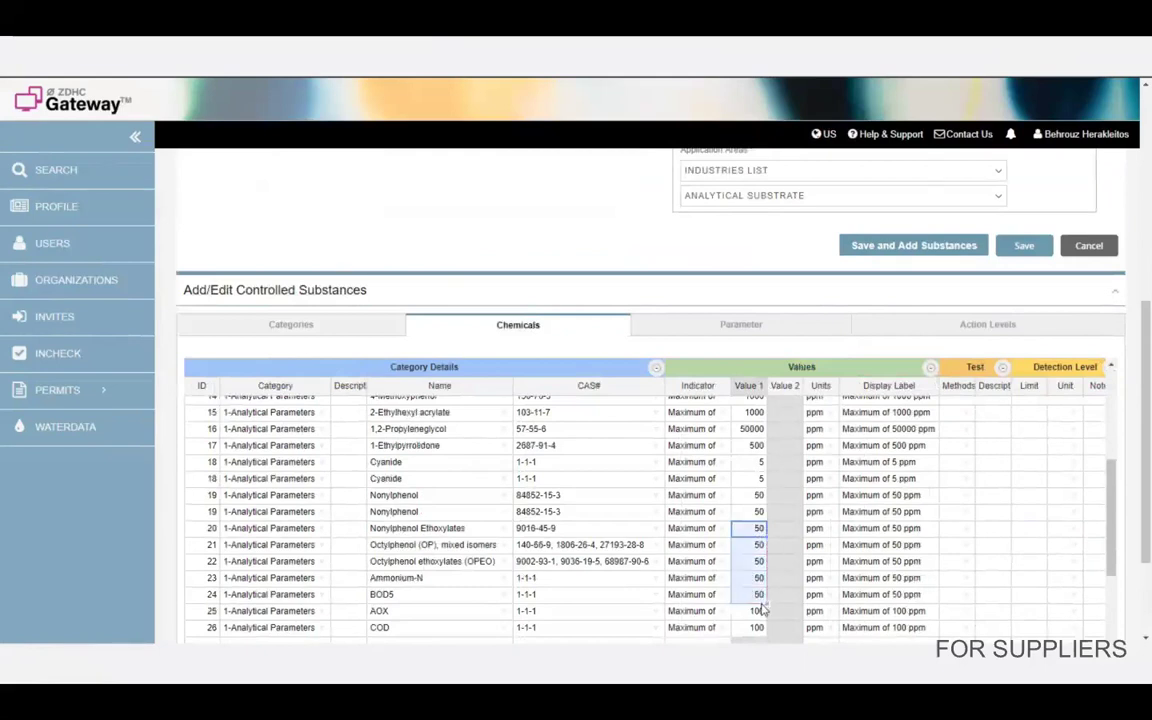
left_click(760, 613)
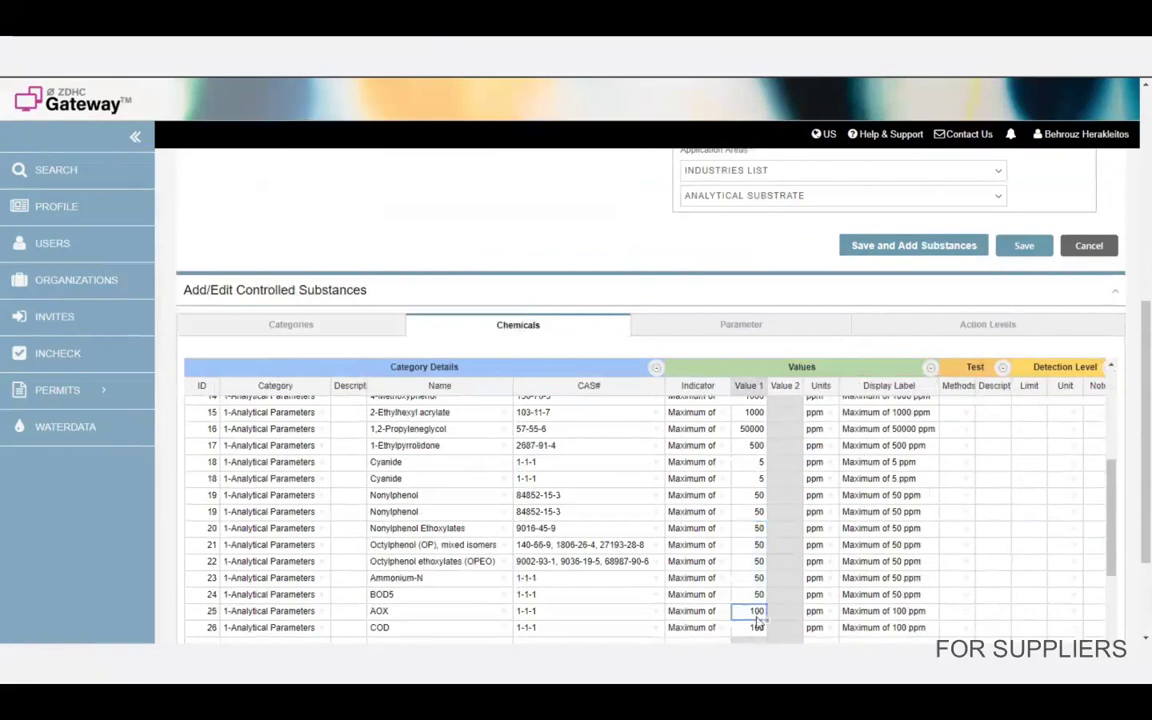
left_click(1023, 247)
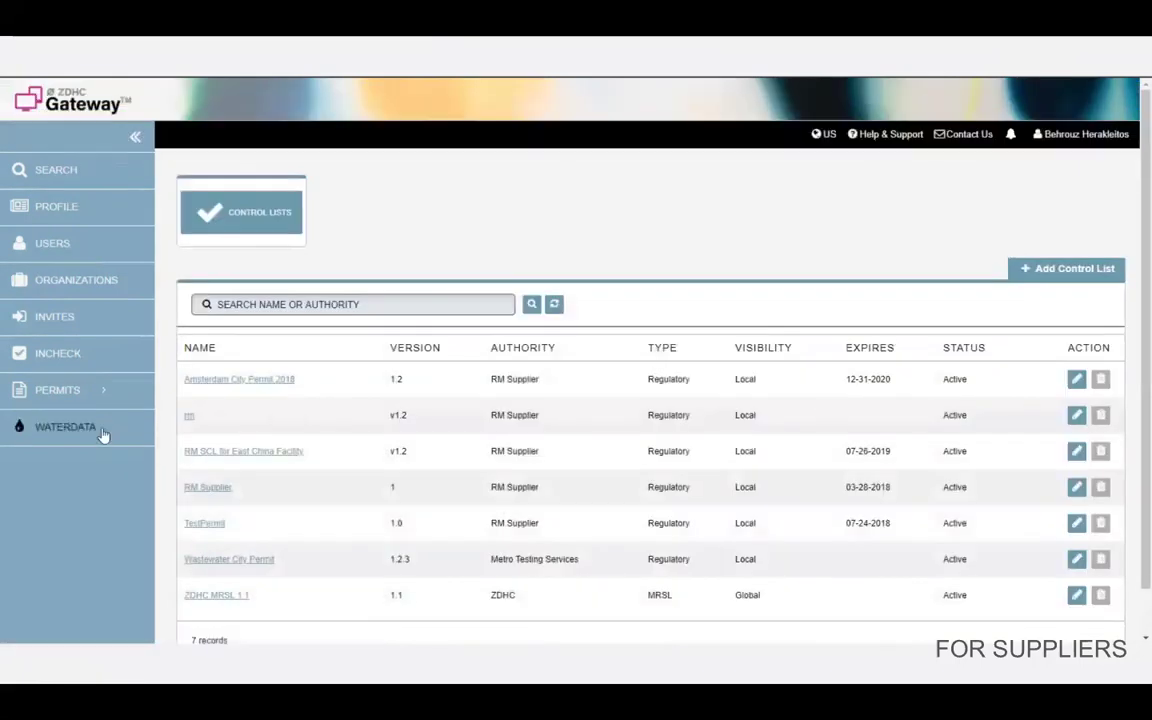
Open the Waterdata screening page and select Wastewater City Permit as the substance control list to compare with
left_click(104, 436)
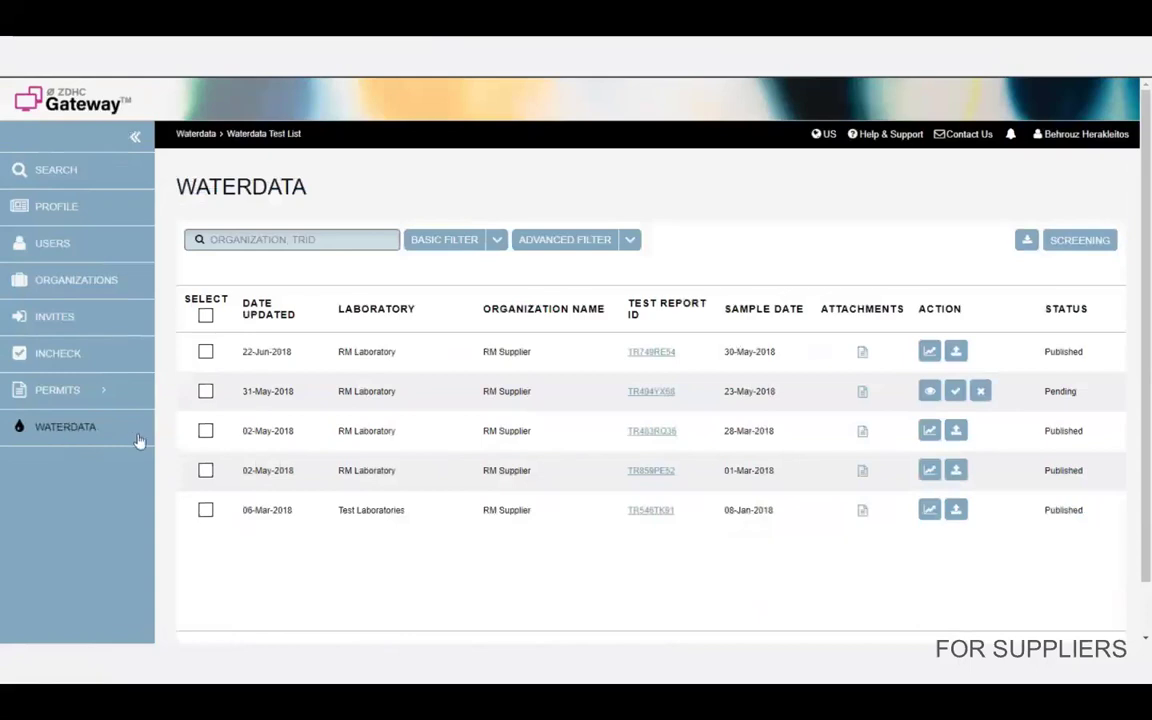
left_click(1084, 243)
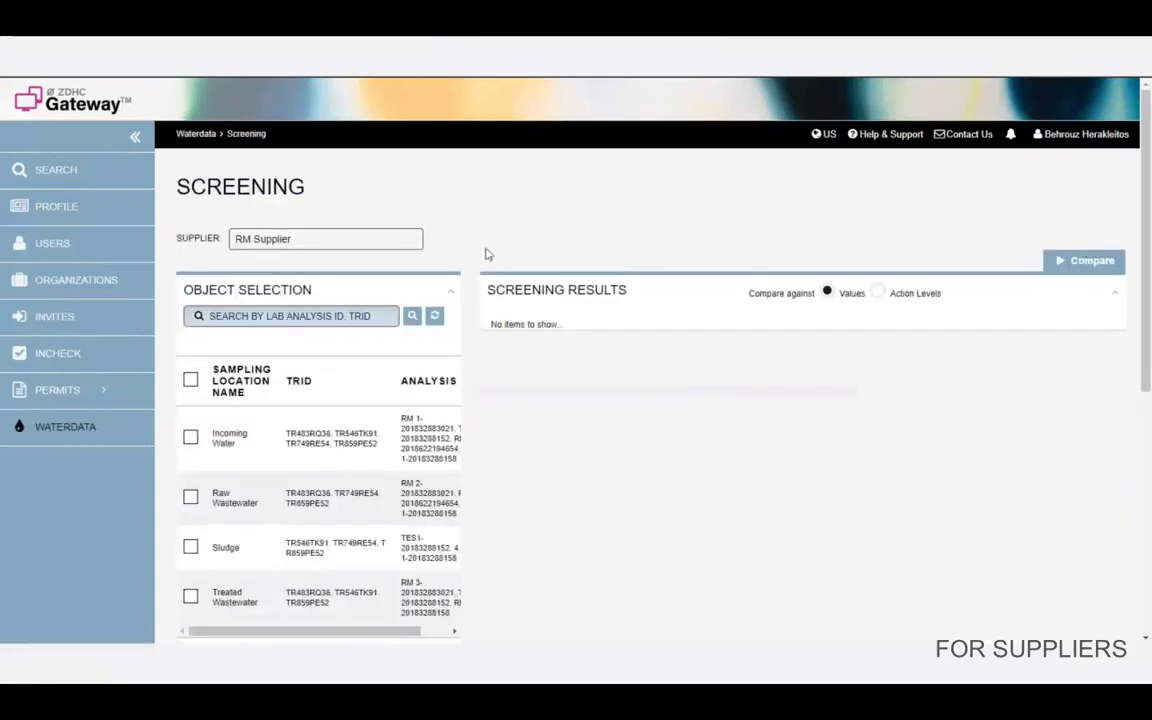
scroll(485, 250, "down", 2)
scroll(355, 270, "up", 1)
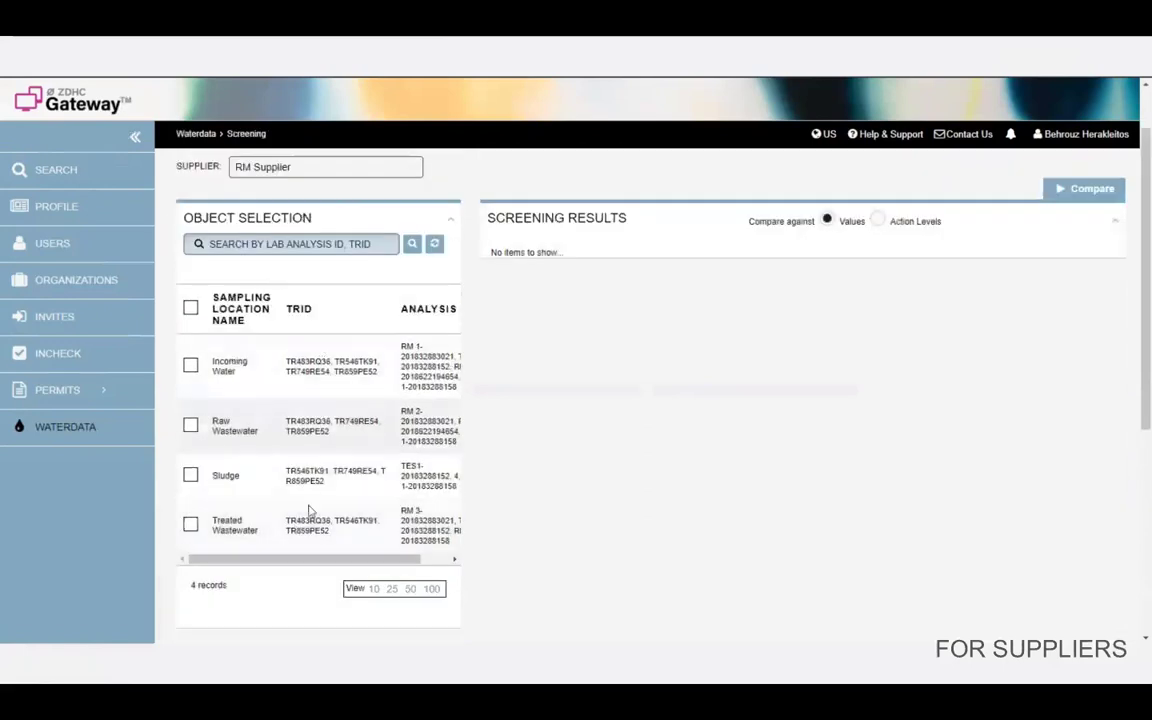
scroll(305, 522, "down", 5)
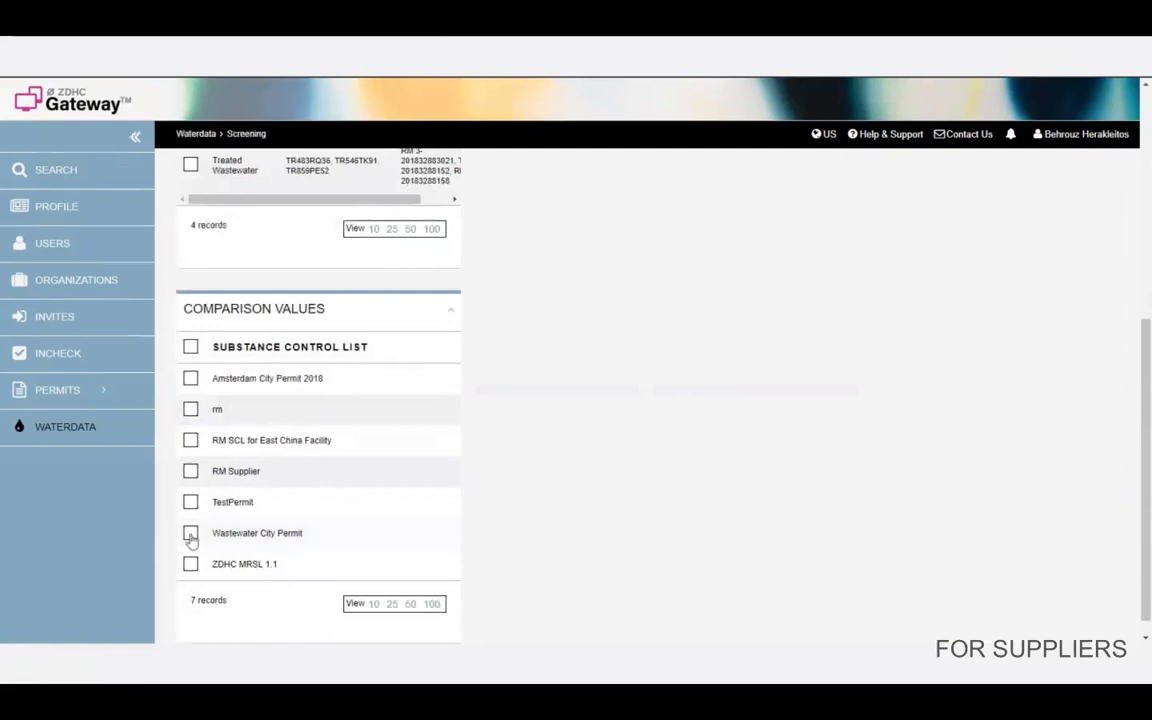
scroll(512, 507, "up", 3)
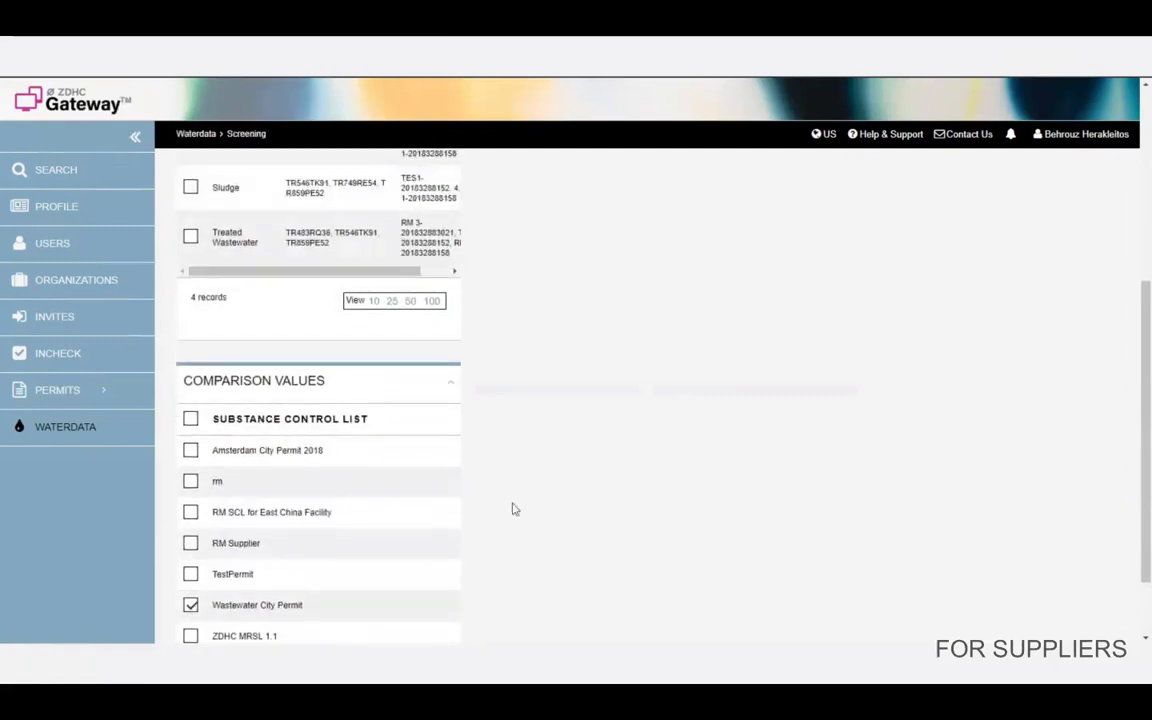
Select the Incoming Water and Treated Wastewater sampling locations and run the comparison against values
left_click(190, 293)
left_click(191, 452)
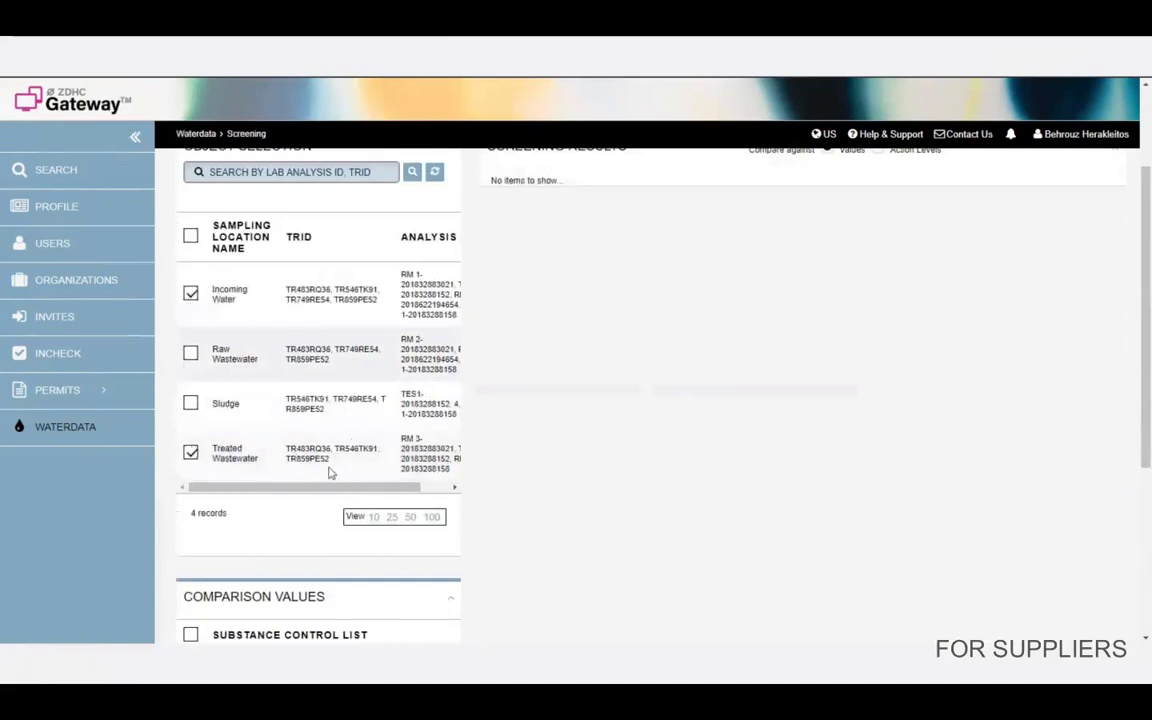
scroll(1019, 302, "up", 3)
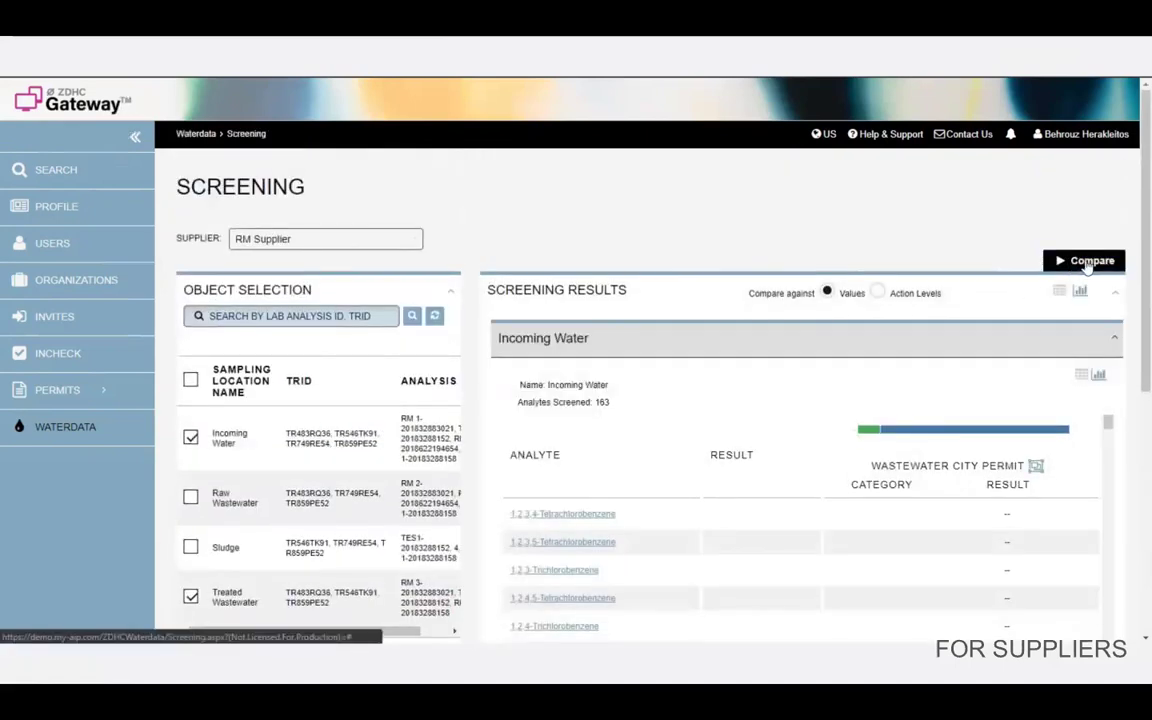
Examine the Incoming Water screening results against the permit, collapse them and expand the Treated Wastewater results
scroll(1148, 256, "down", 2)
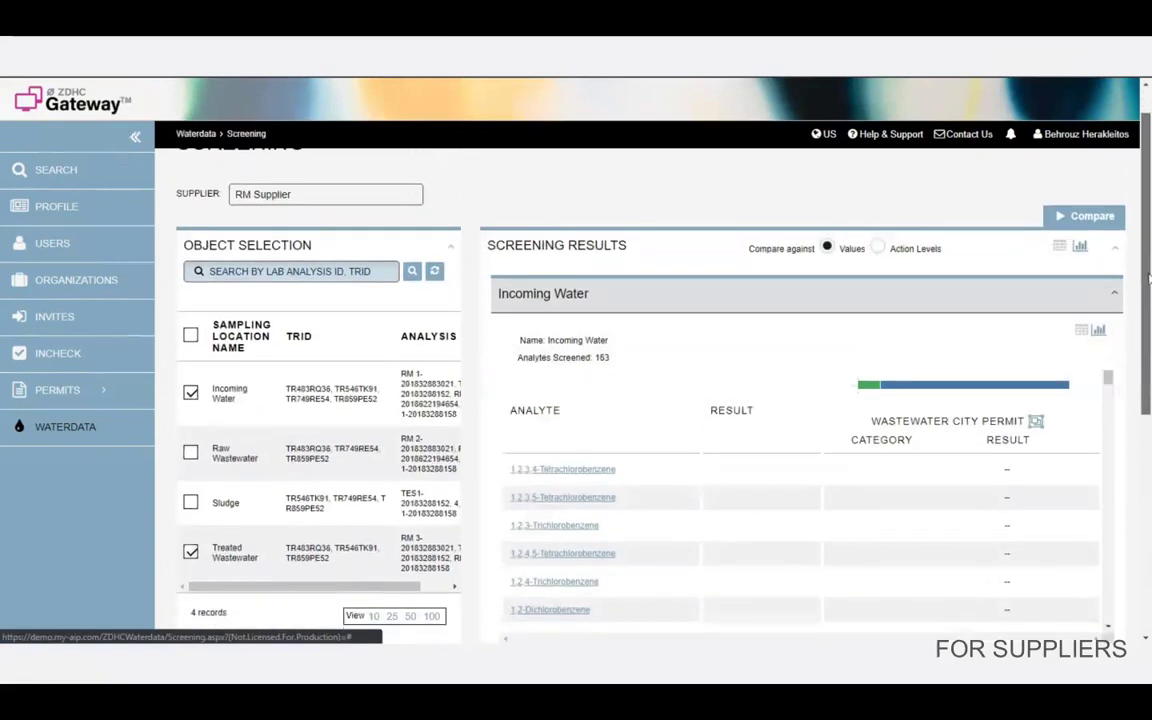
scroll(936, 463, "down", 2)
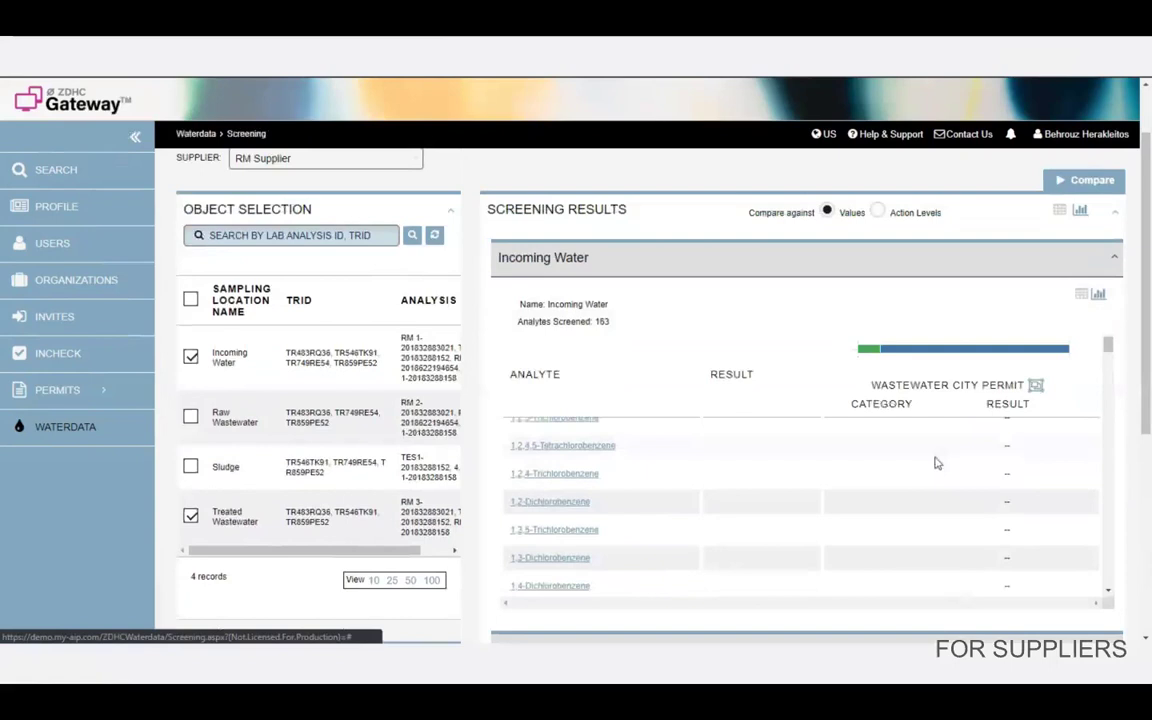
scroll(936, 463, "down", 5)
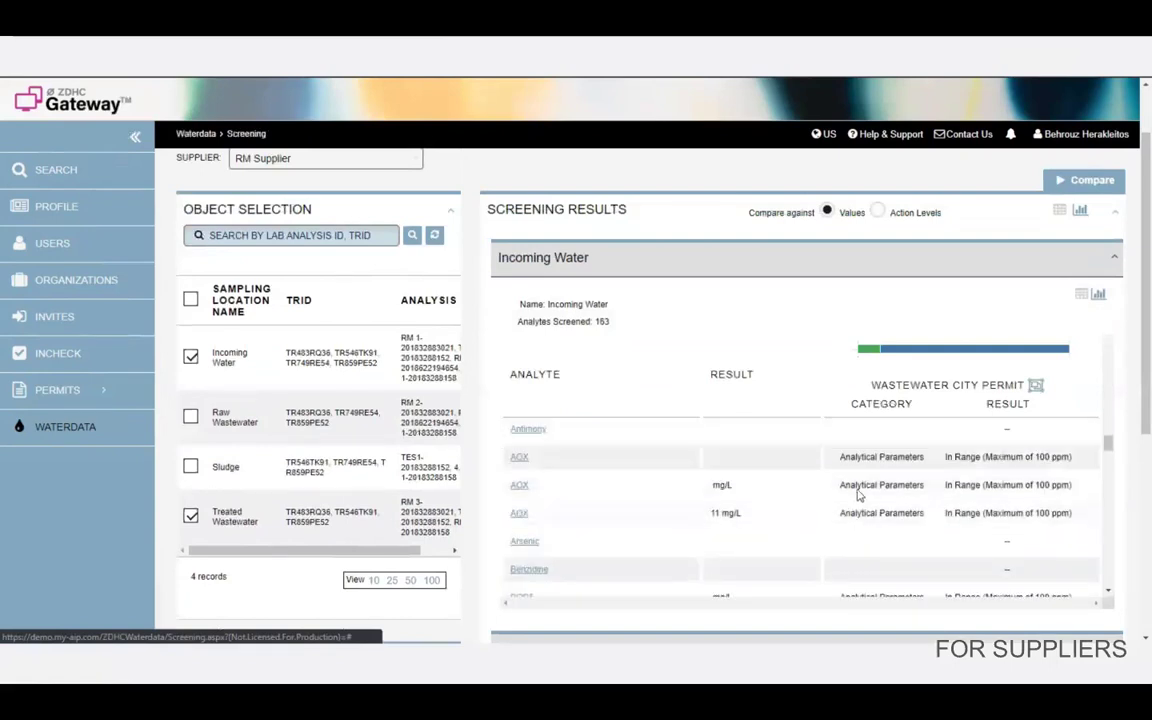
scroll(858, 494, "up", 1)
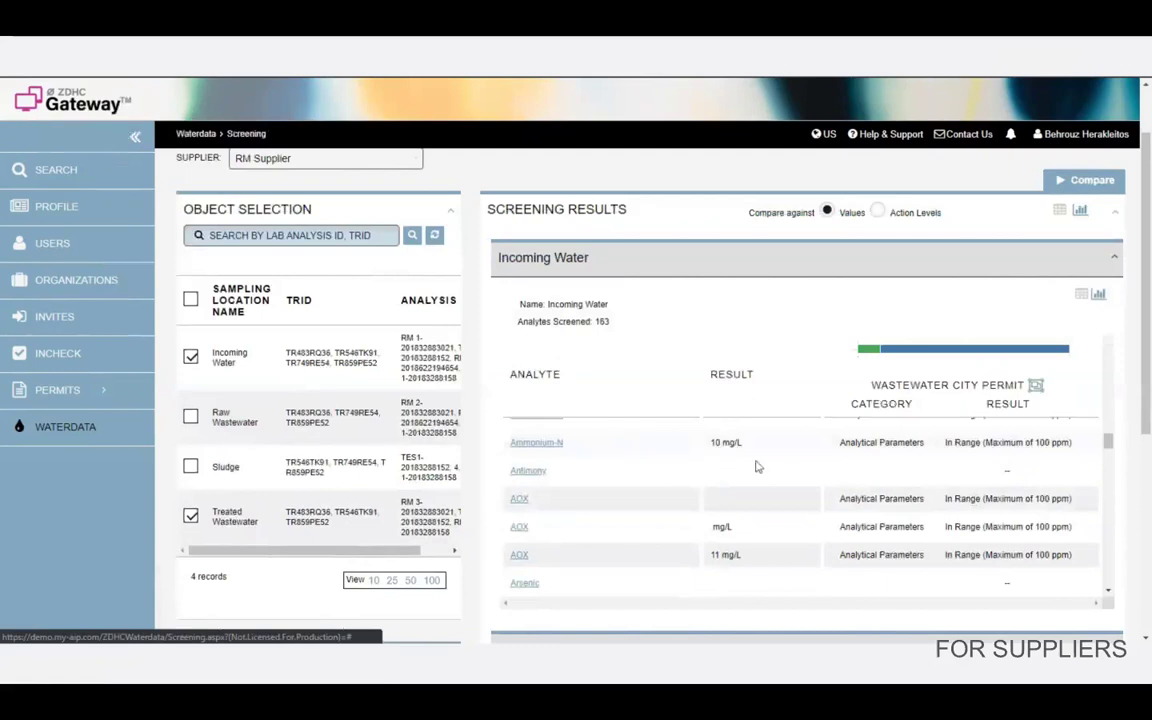
scroll(797, 496, "down", 5)
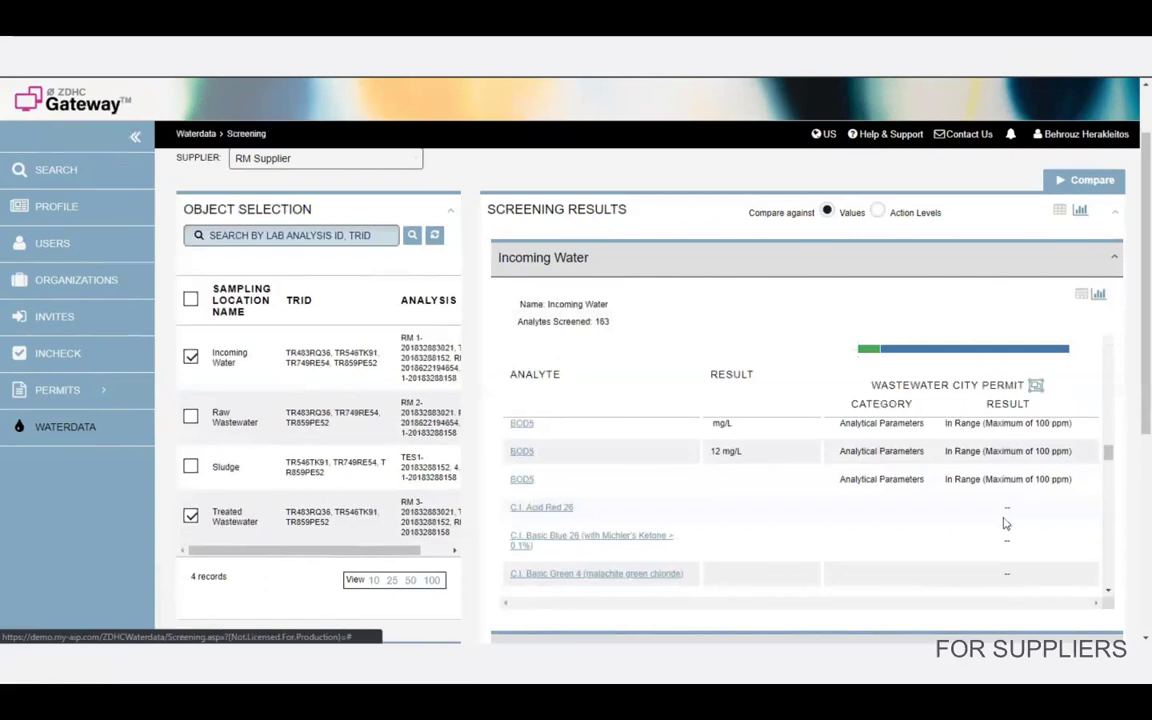
left_click(931, 268)
left_click(905, 321)
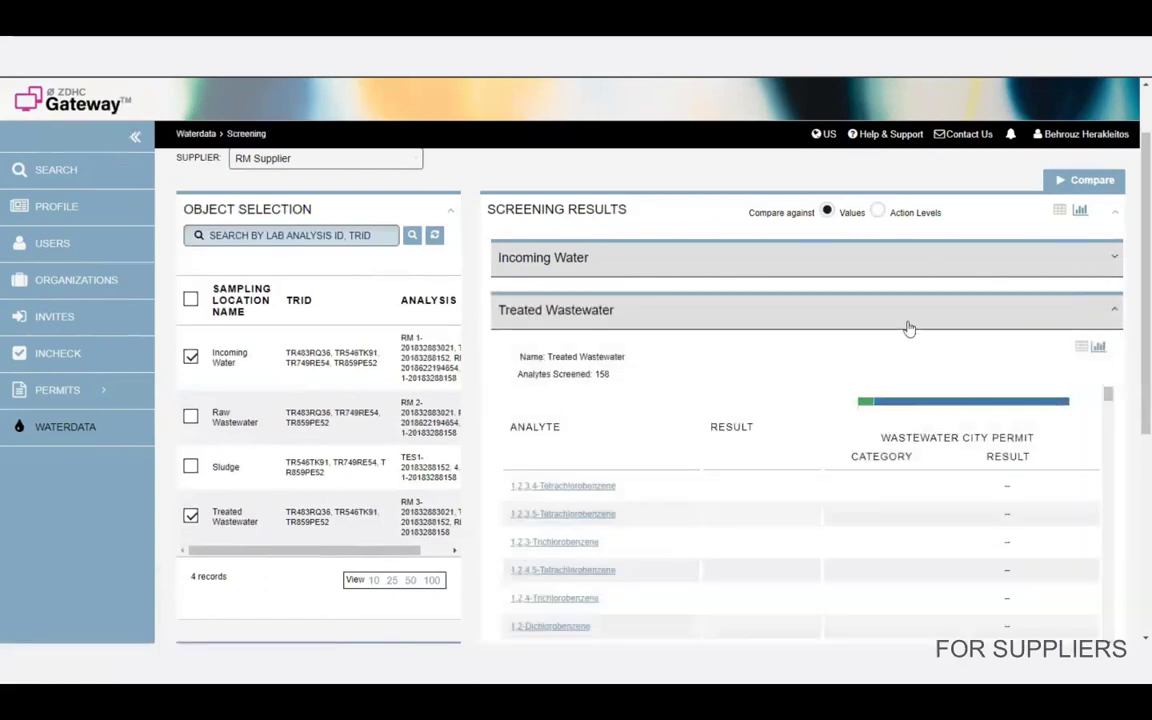
Add Raw Wastewater to the compared sampling locations, rerun the comparison against values and collapse the Incoming Water results
scroll(931, 381, "down", 1)
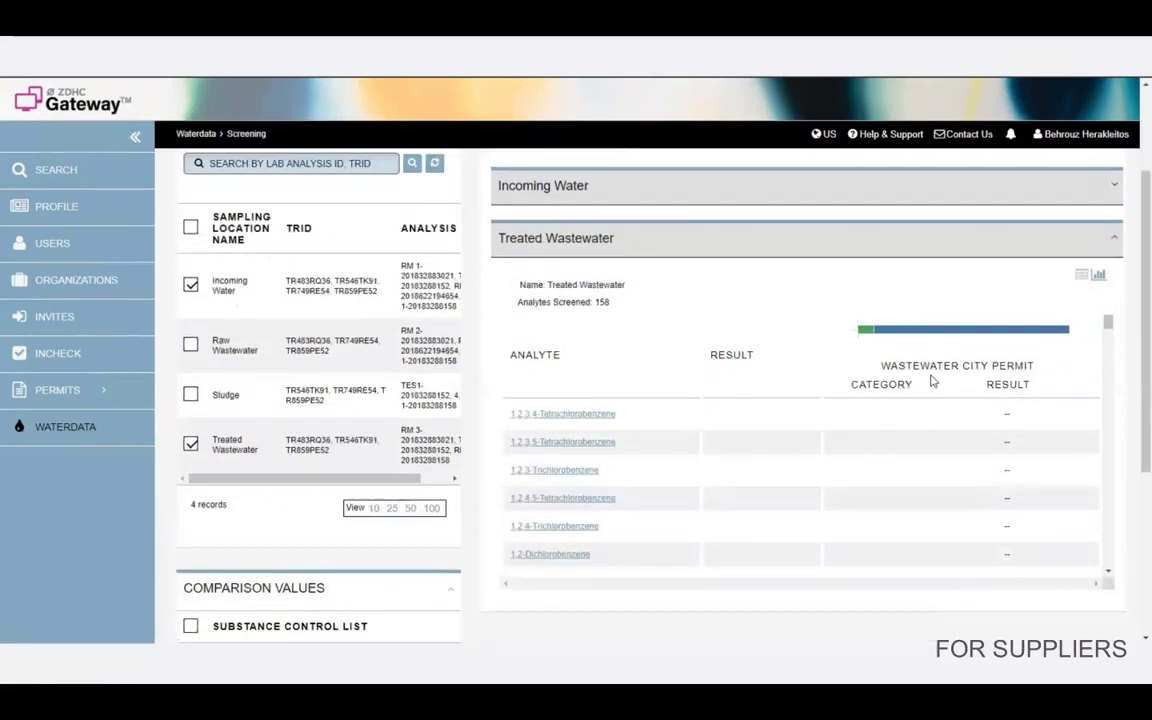
left_click(912, 242)
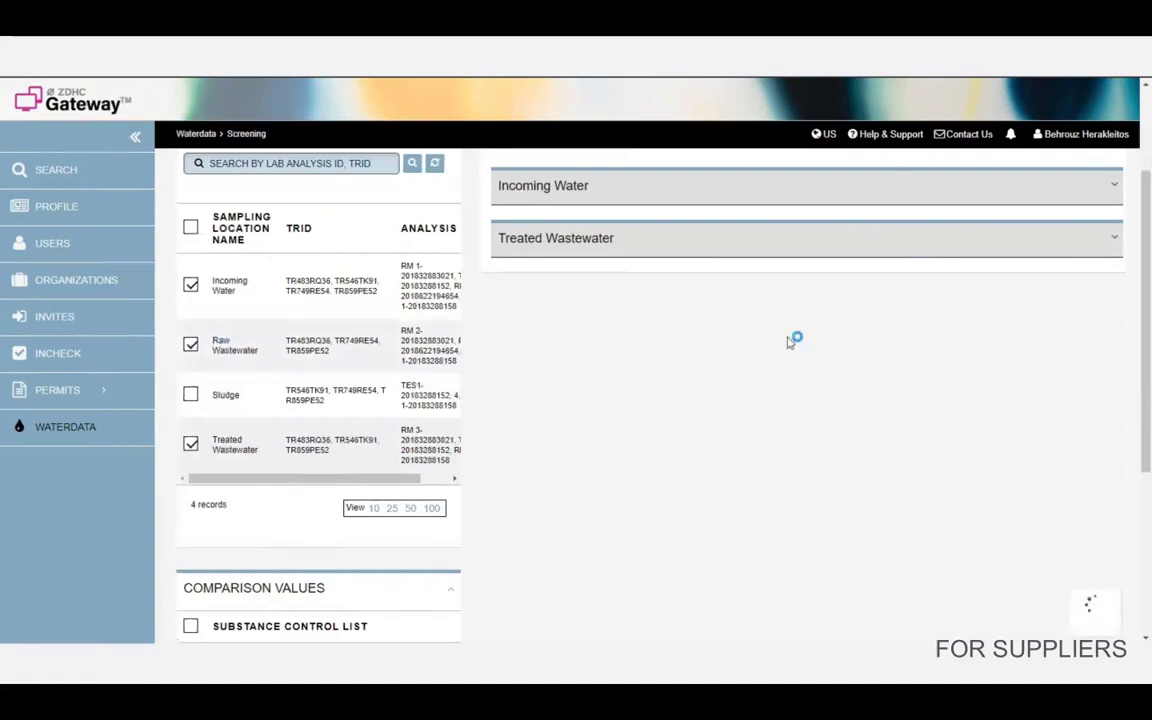
scroll(840, 337, "up", 1)
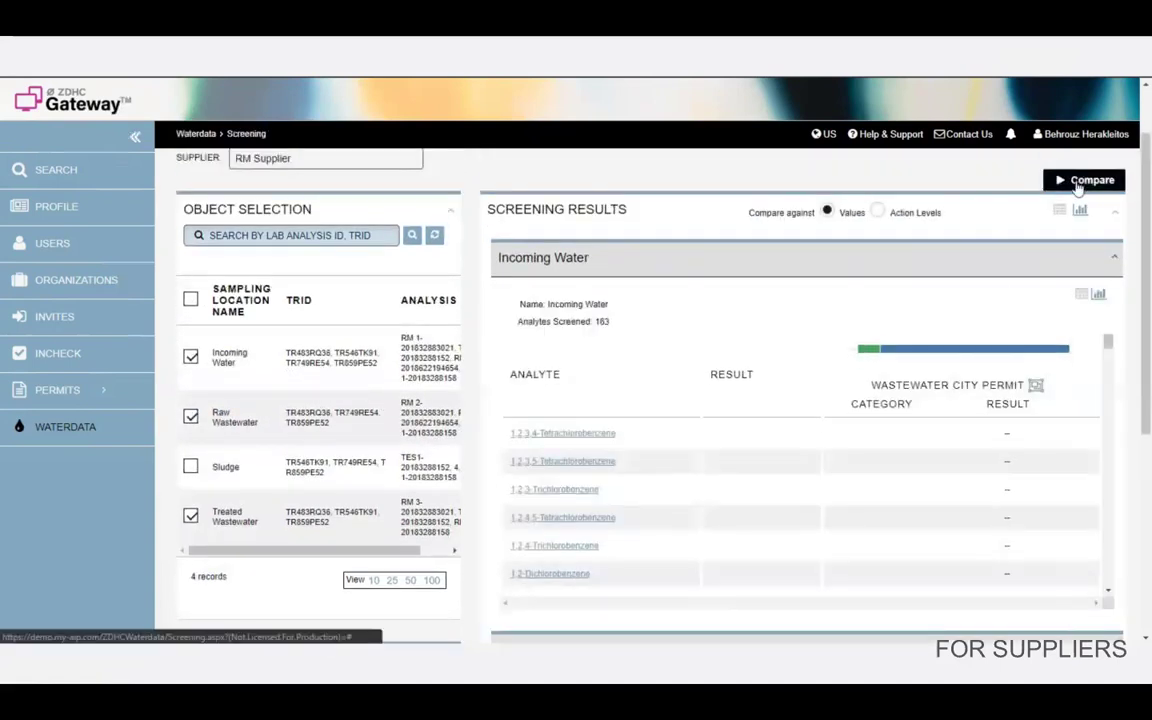
left_click(986, 258)
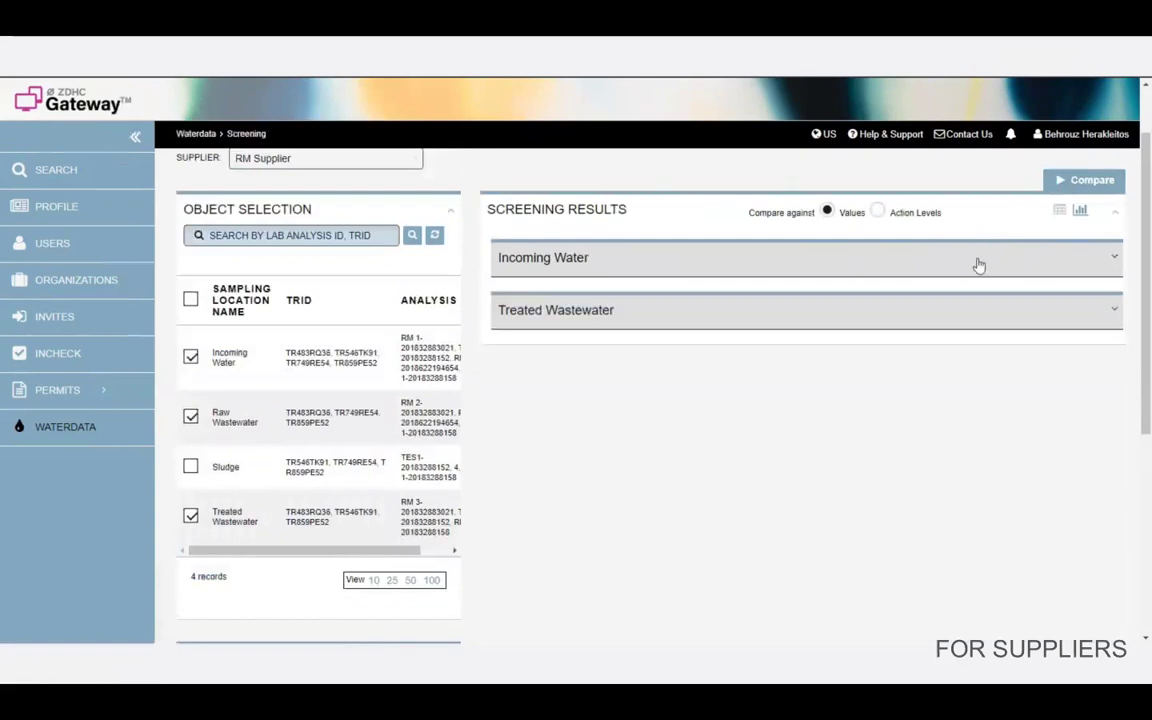
left_click(1082, 182)
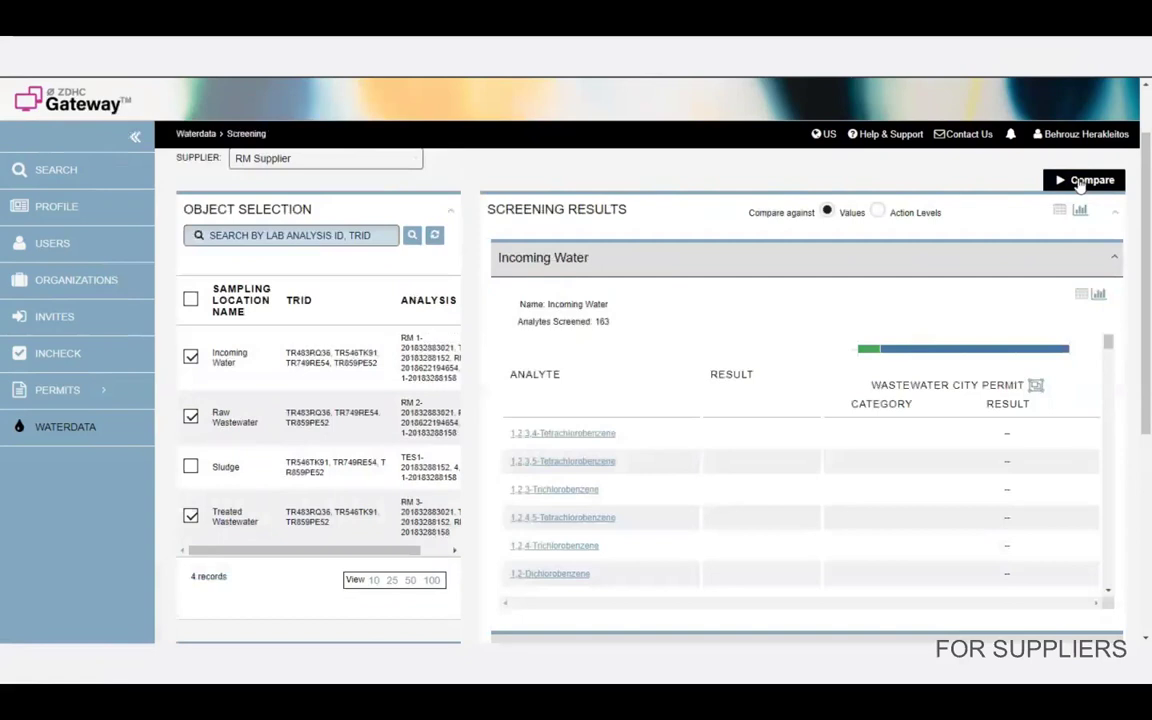
left_click(964, 270)
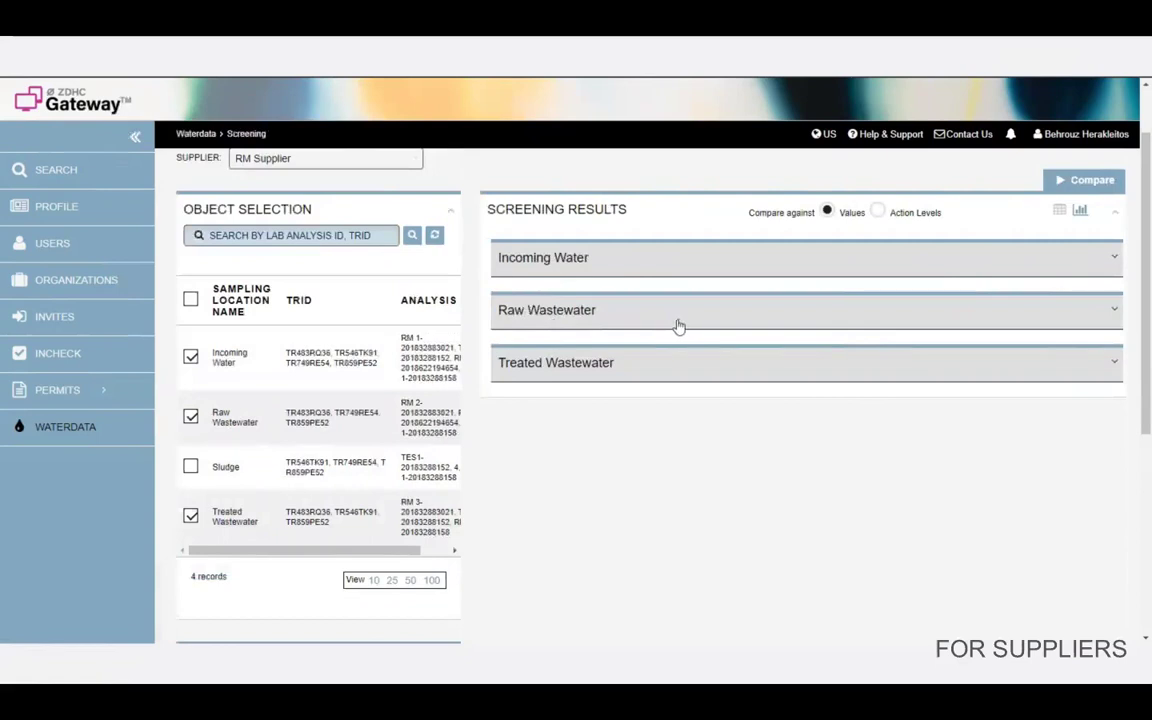
scroll(678, 326, "up", 2)
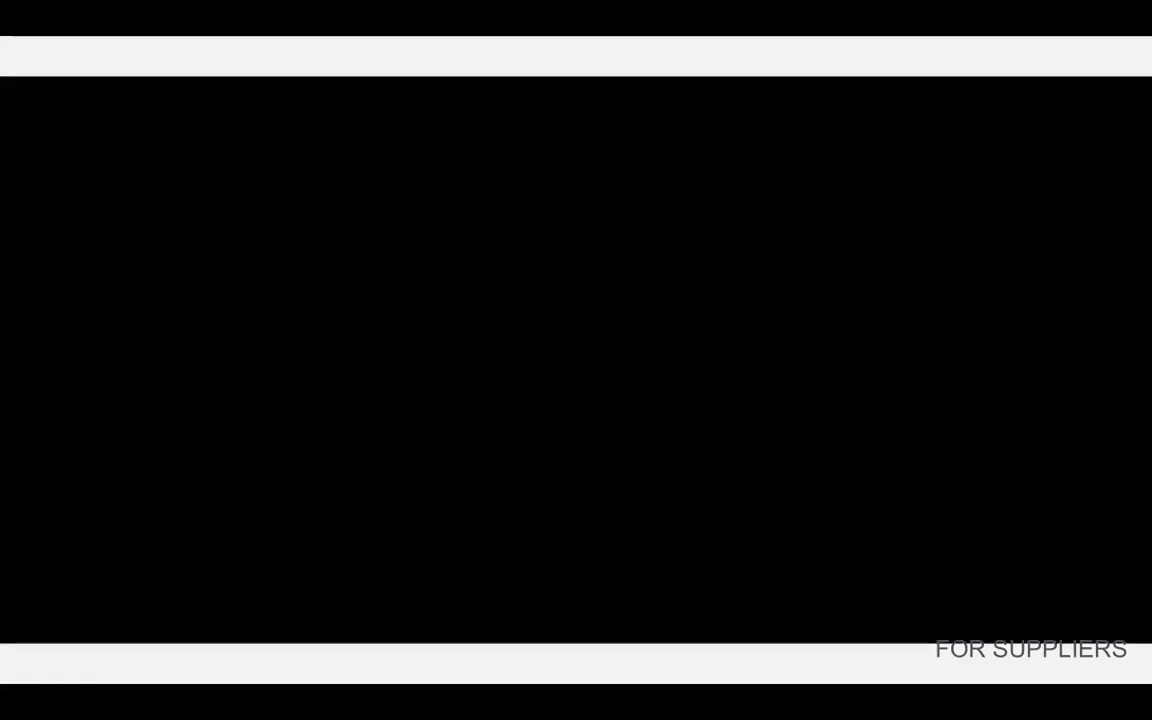
left_click(89, 670)
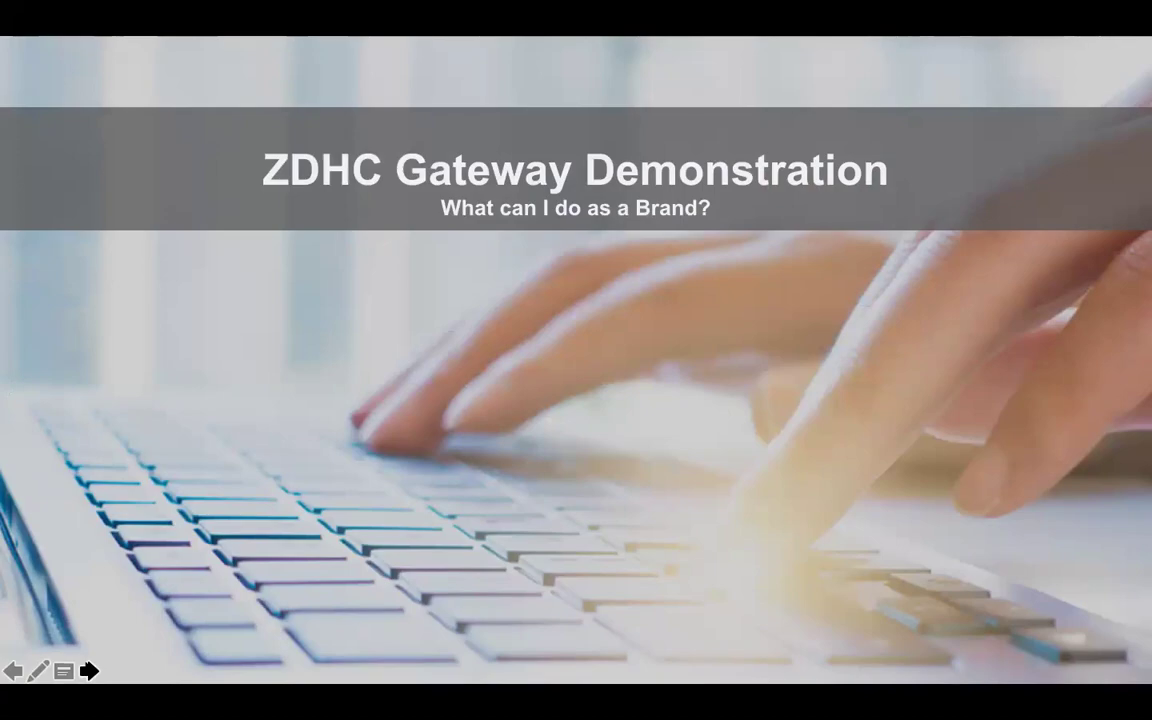
left_click(88, 670)
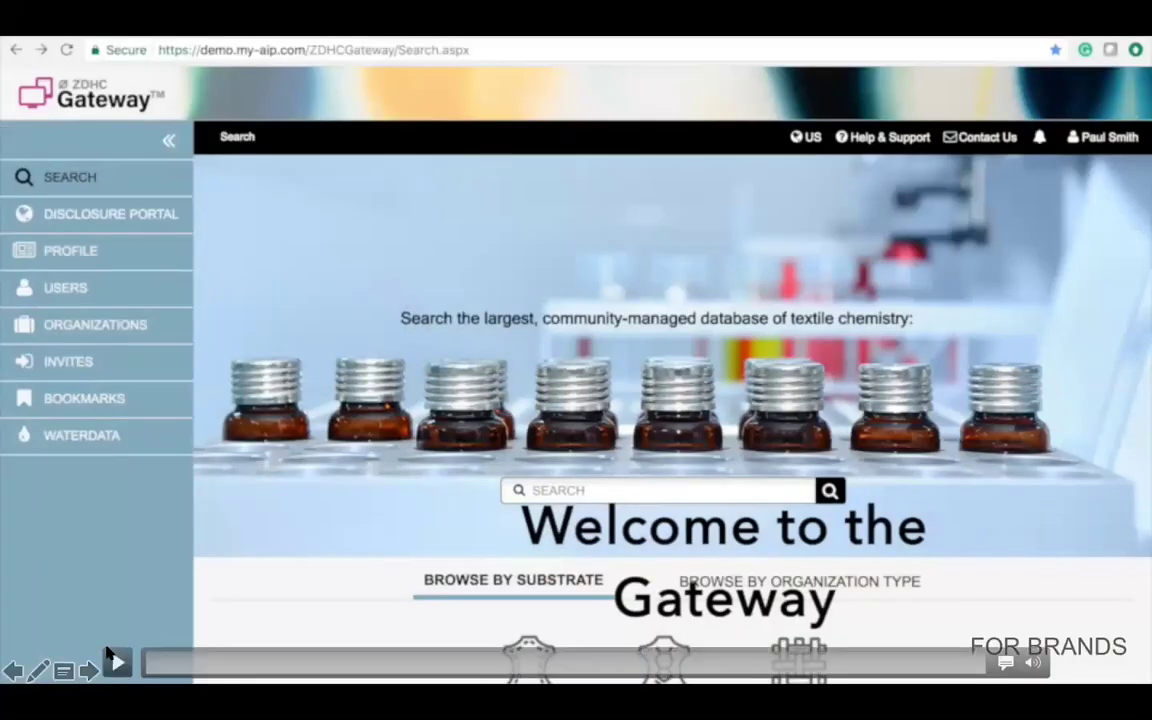
left_click(115, 663)
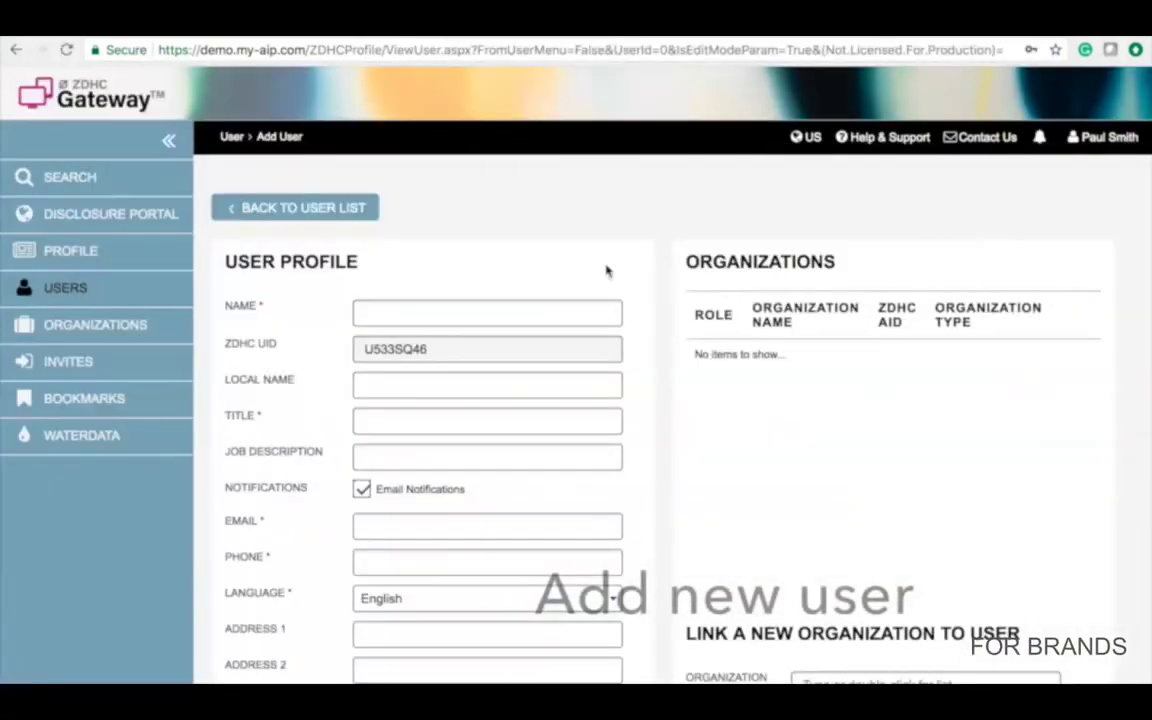
Check the new user's profile entries and choose RGK Brands as the organization to link to the user
scroll(590, 285, "down", 2)
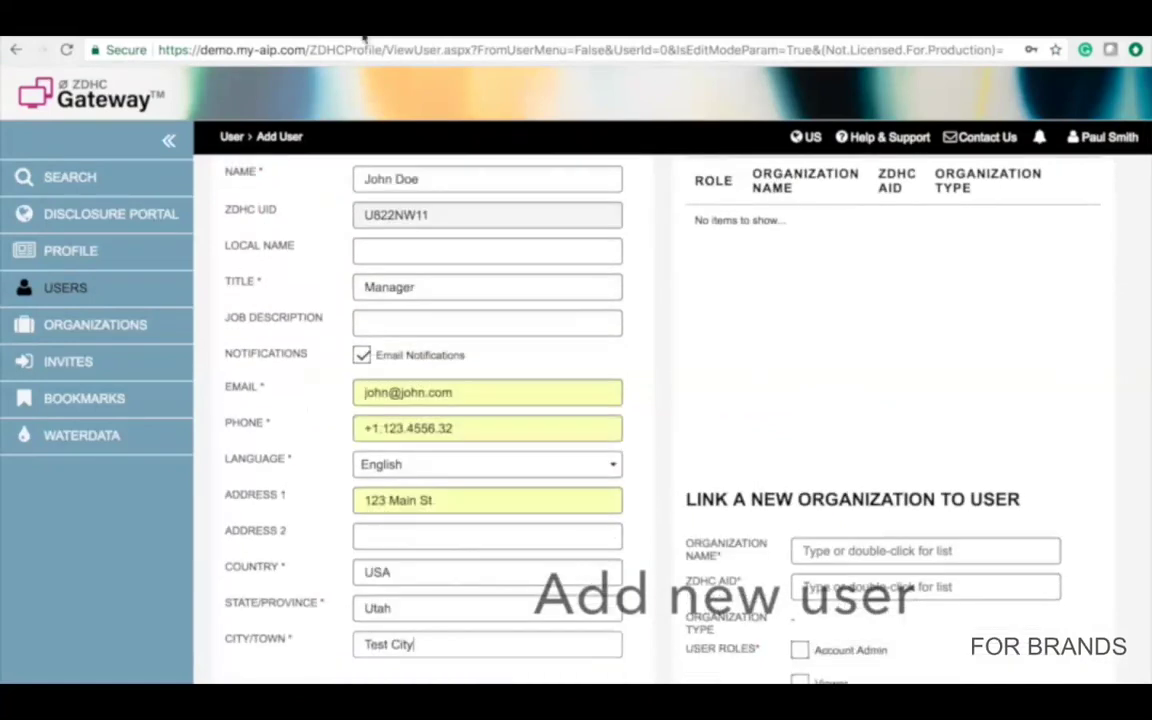
scroll(300, 213, "up", 1)
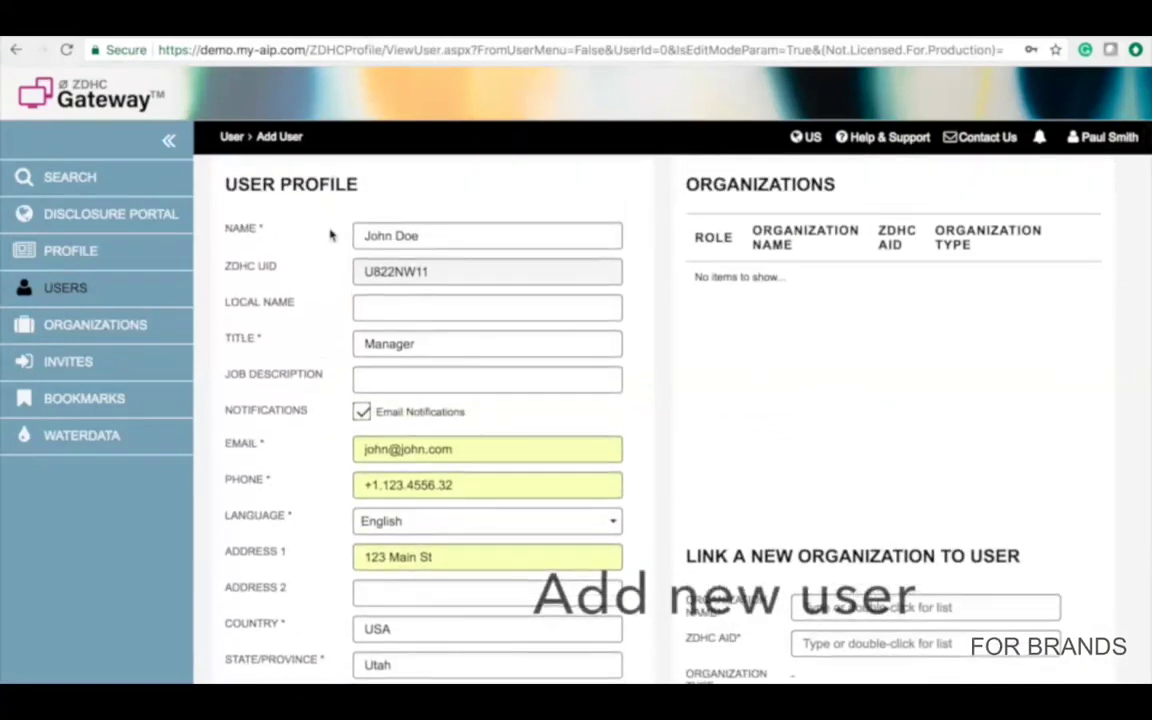
scroll(329, 231, "down", 1)
scroll(815, 428, "down", 1)
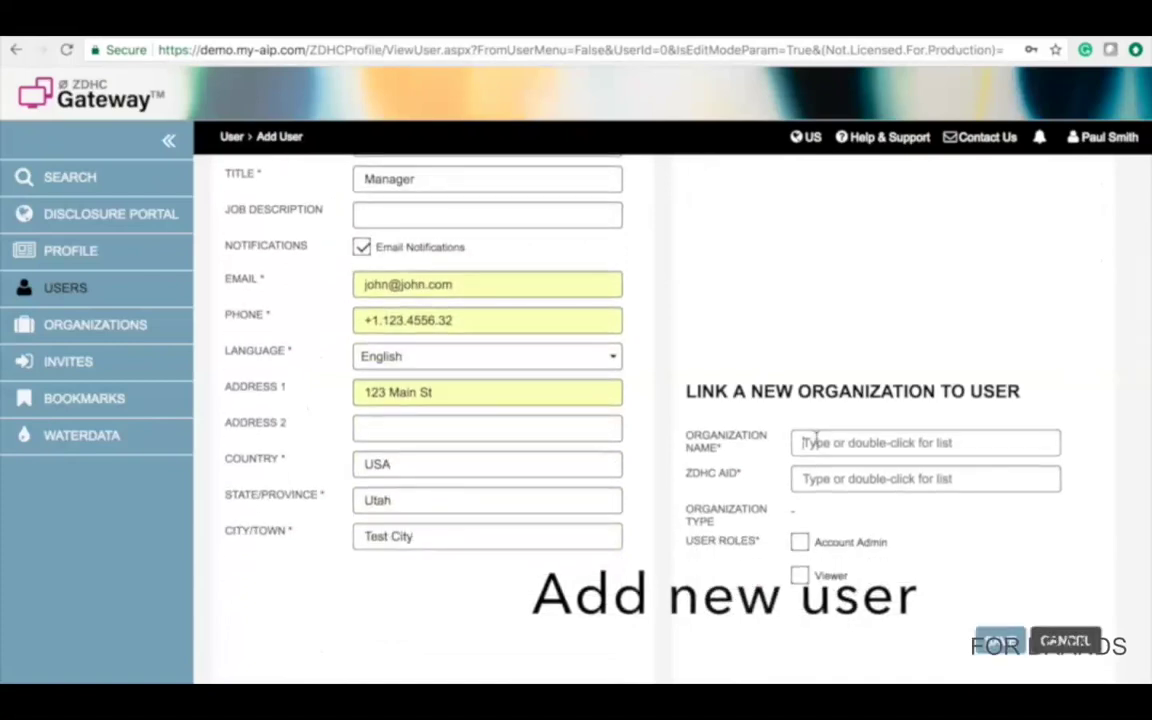
left_click(815, 442)
type("rgk")
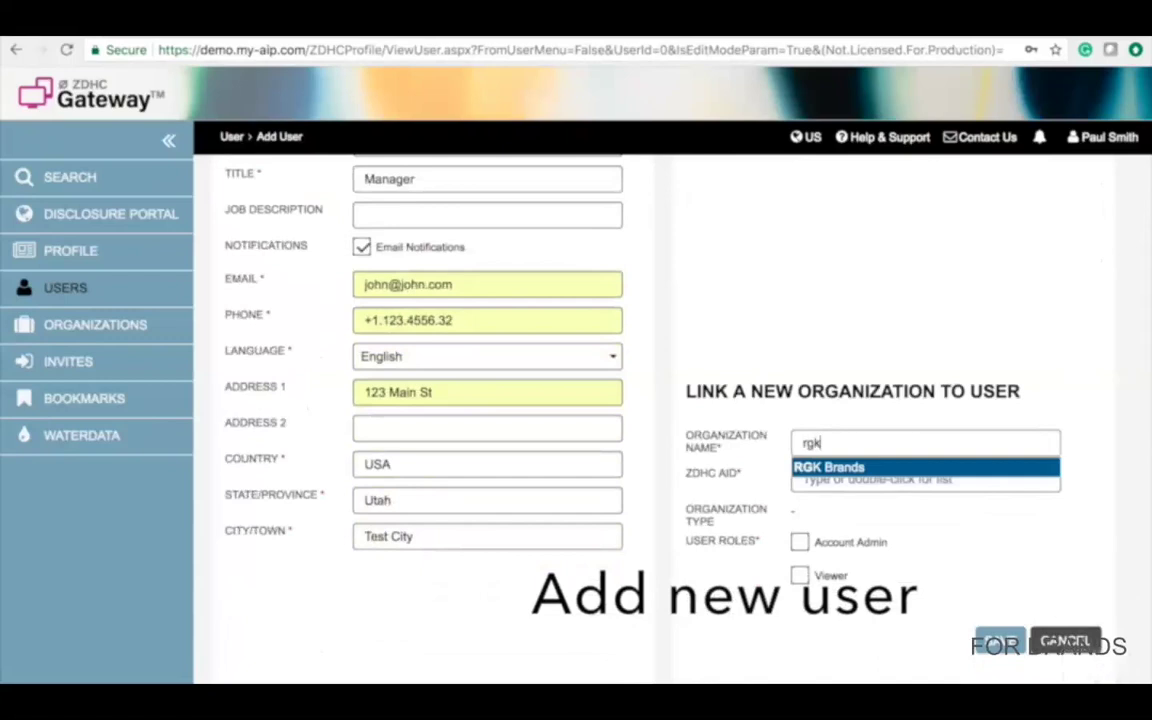
left_click(822, 465)
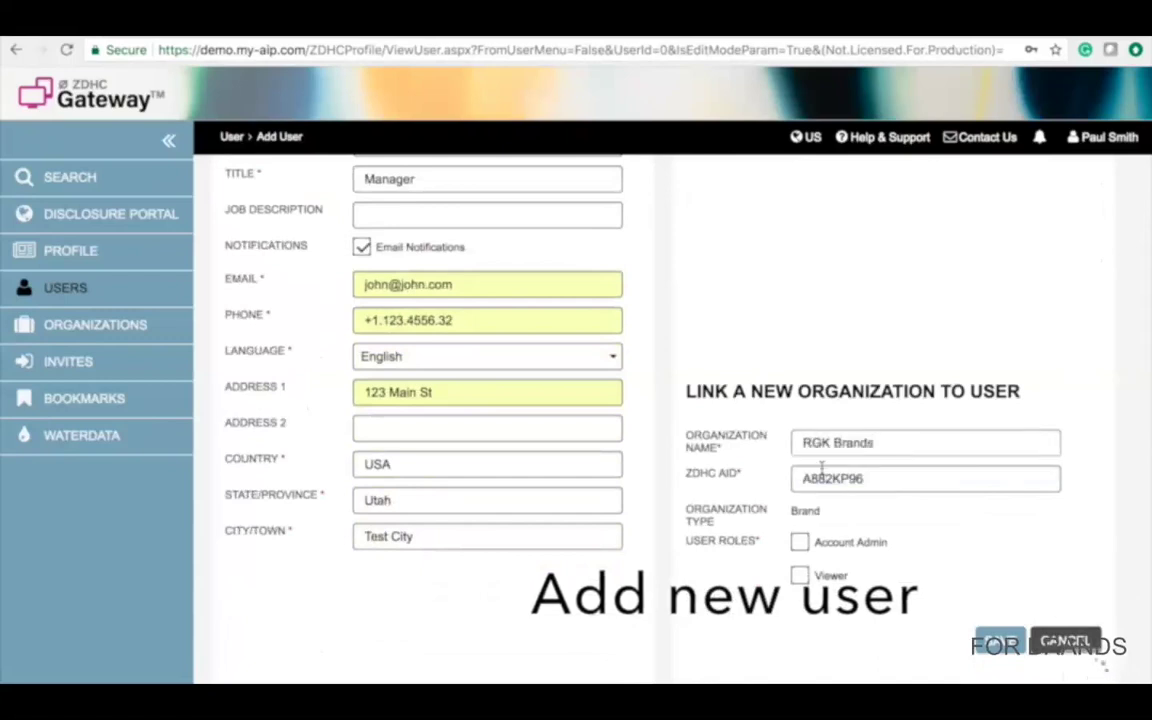
Assign the new user the Account Admin and Viewer roles for RGK Brands
scroll(1008, 523, "down", 2)
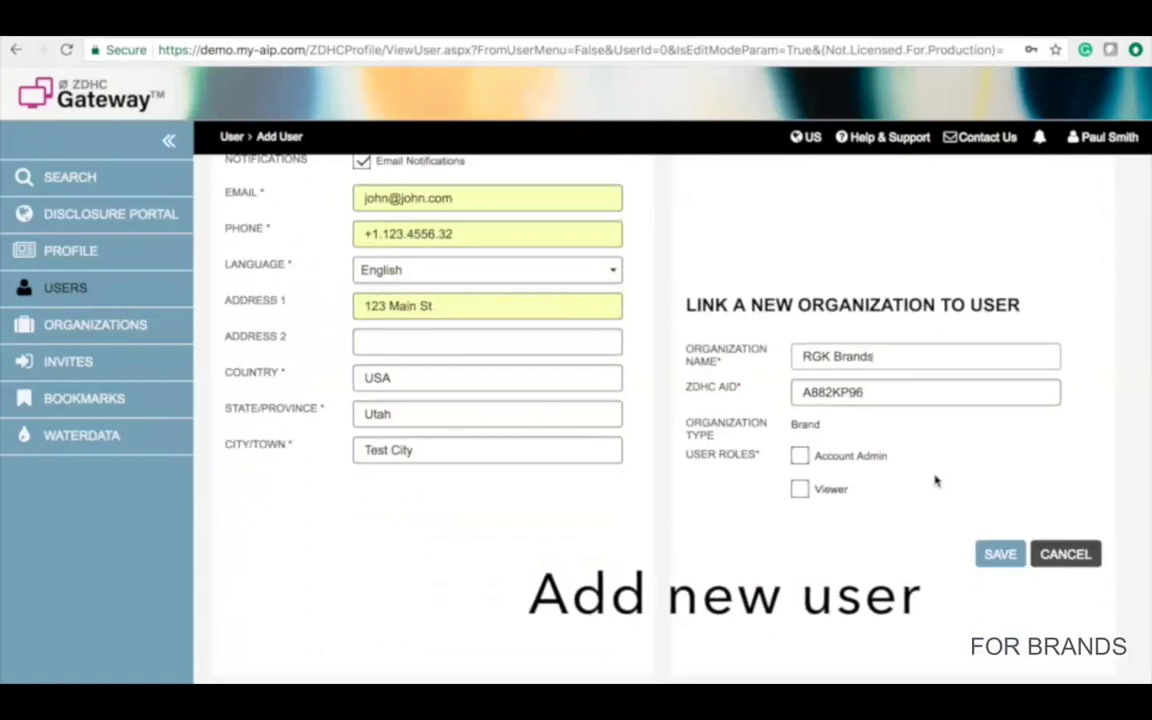
left_click(802, 463)
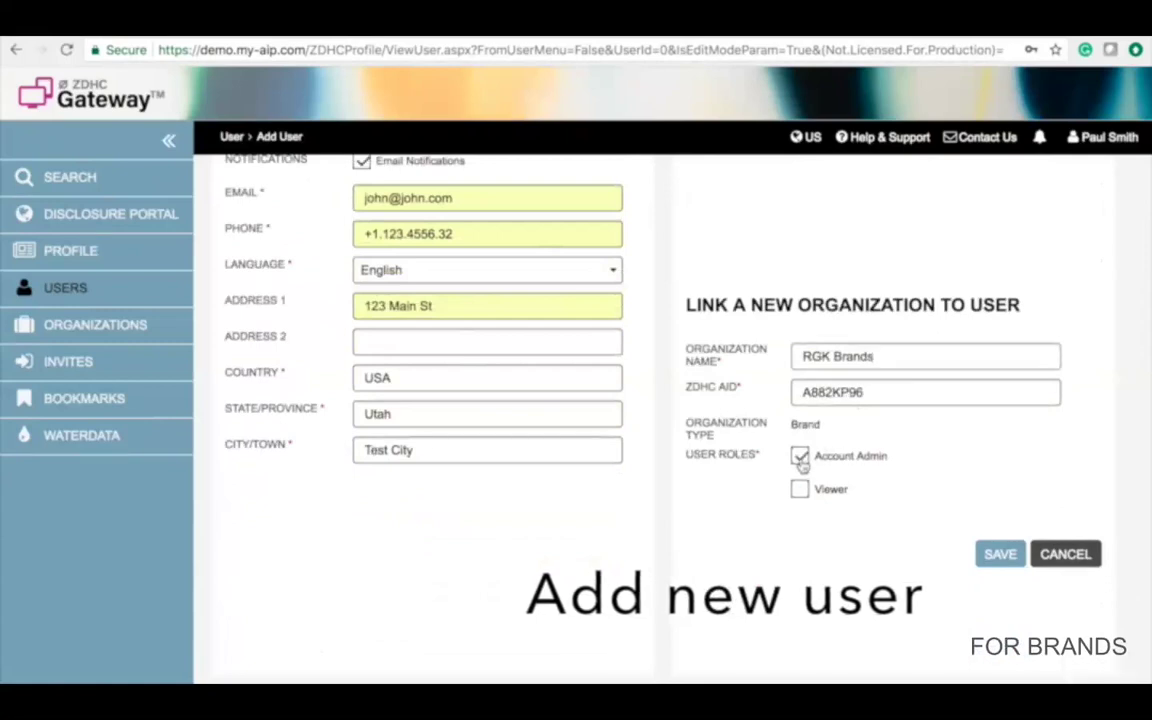
left_click(801, 490)
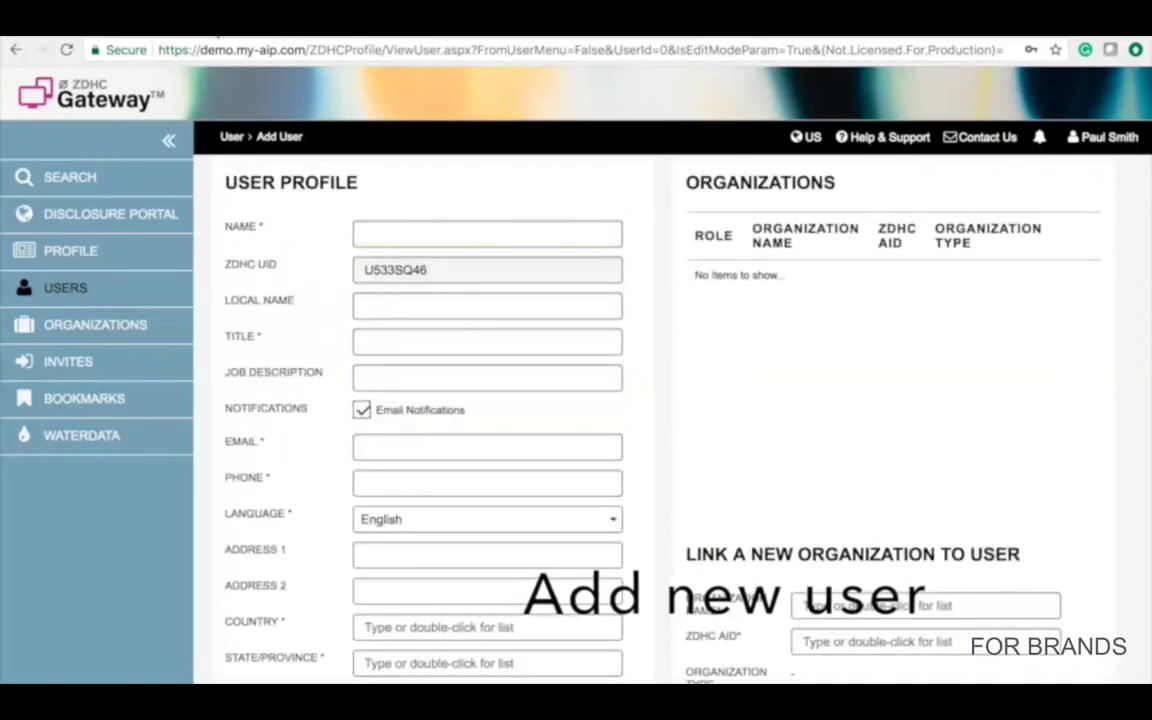
Open the existing RGK Brands account admin's user profile for editing, review its details and save it
left_click(87, 177)
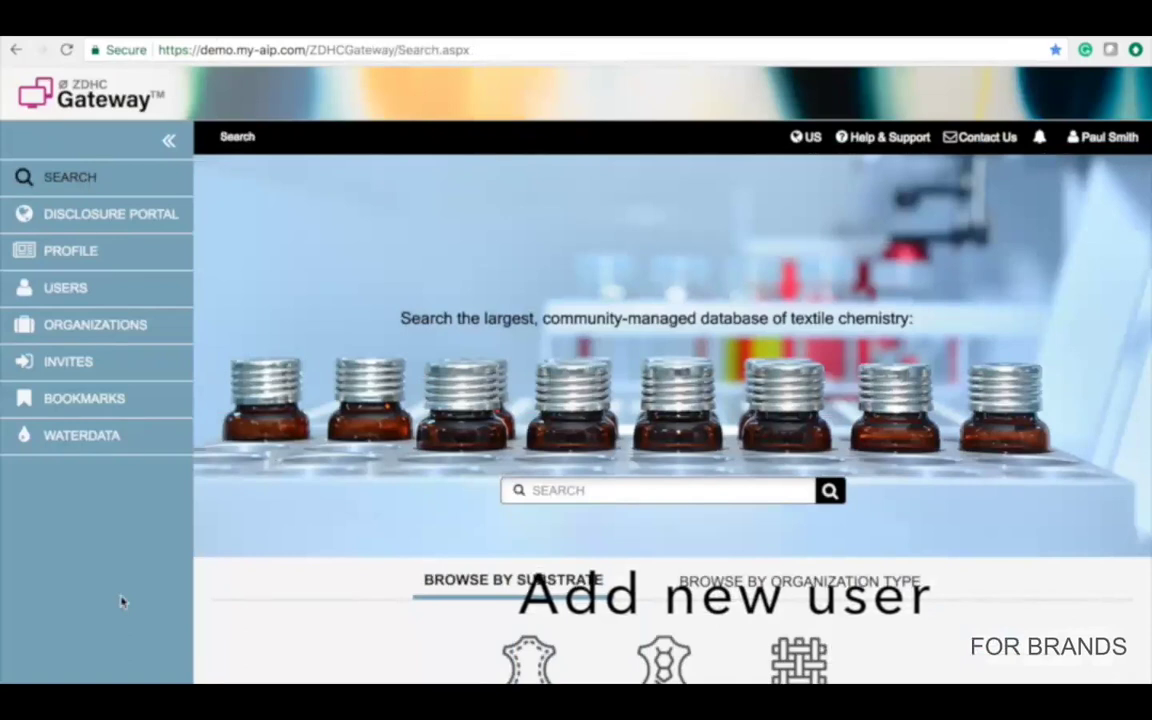
left_click(66, 290)
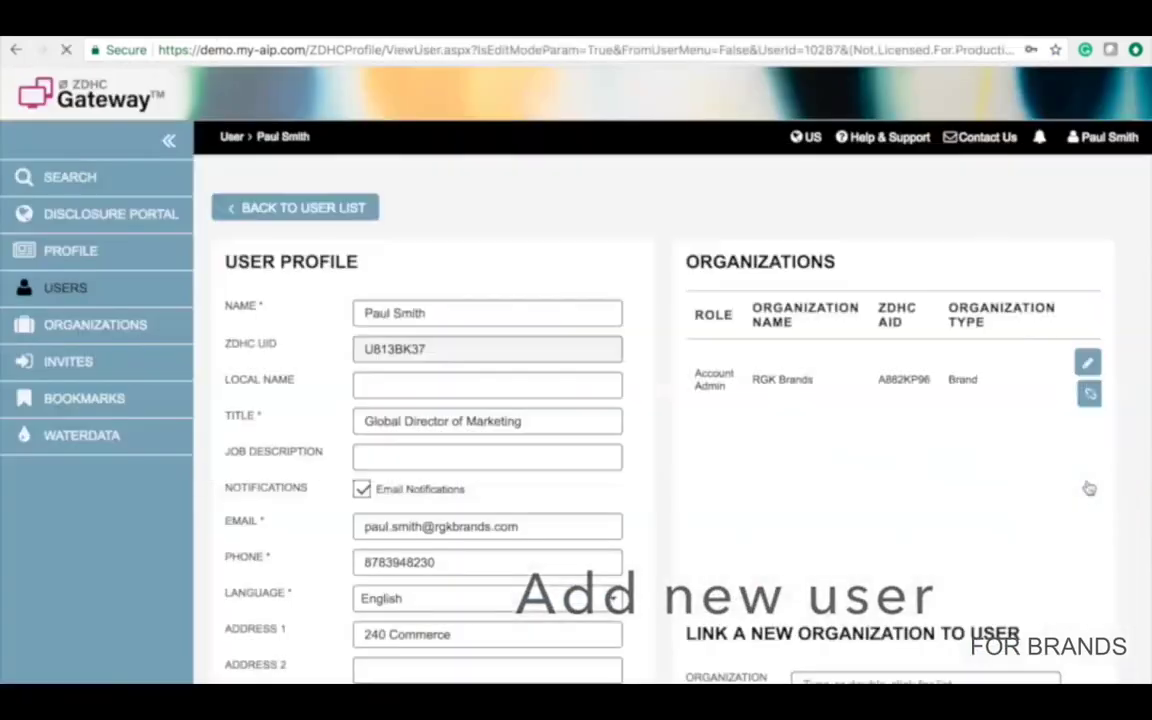
scroll(996, 514, "down", 1)
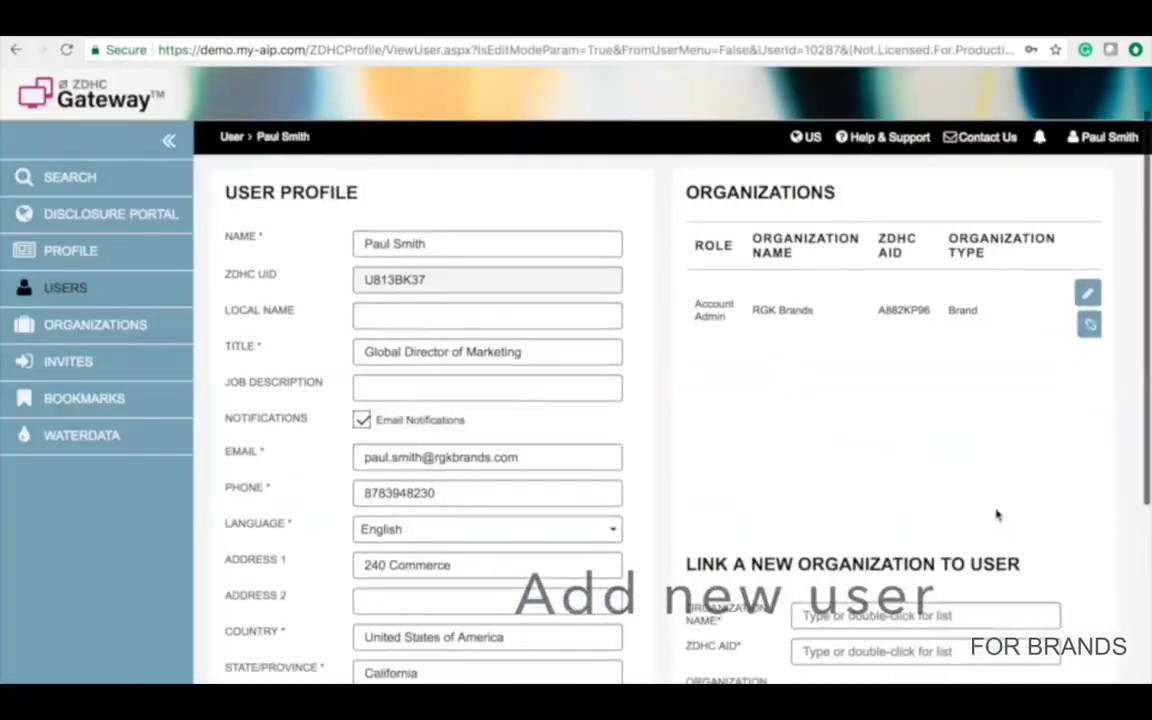
scroll(996, 514, "down", 2)
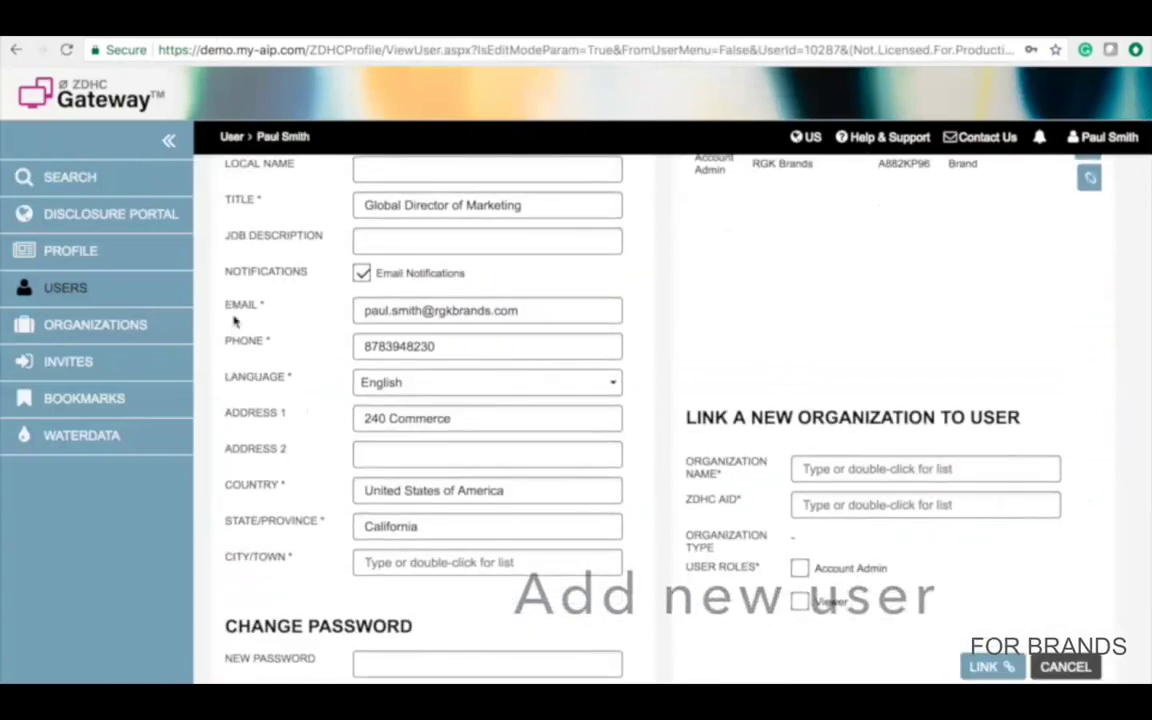
scroll(277, 326, "down", 1)
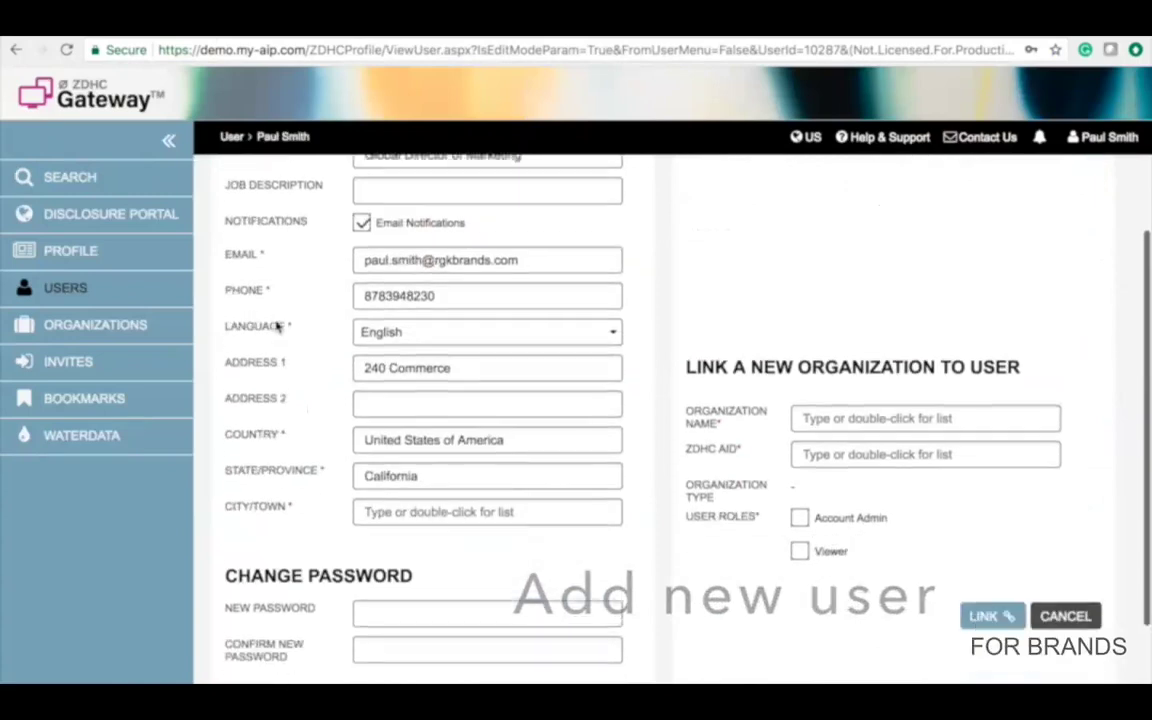
scroll(277, 326, "up", 2)
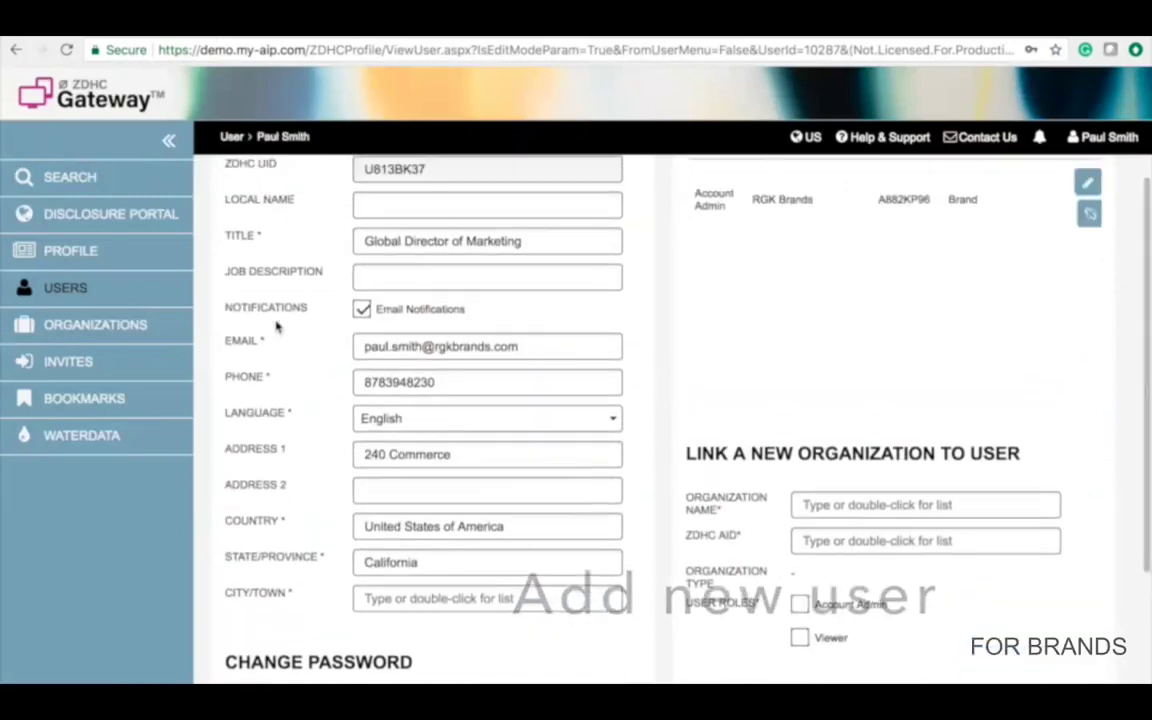
scroll(277, 326, "up", 1)
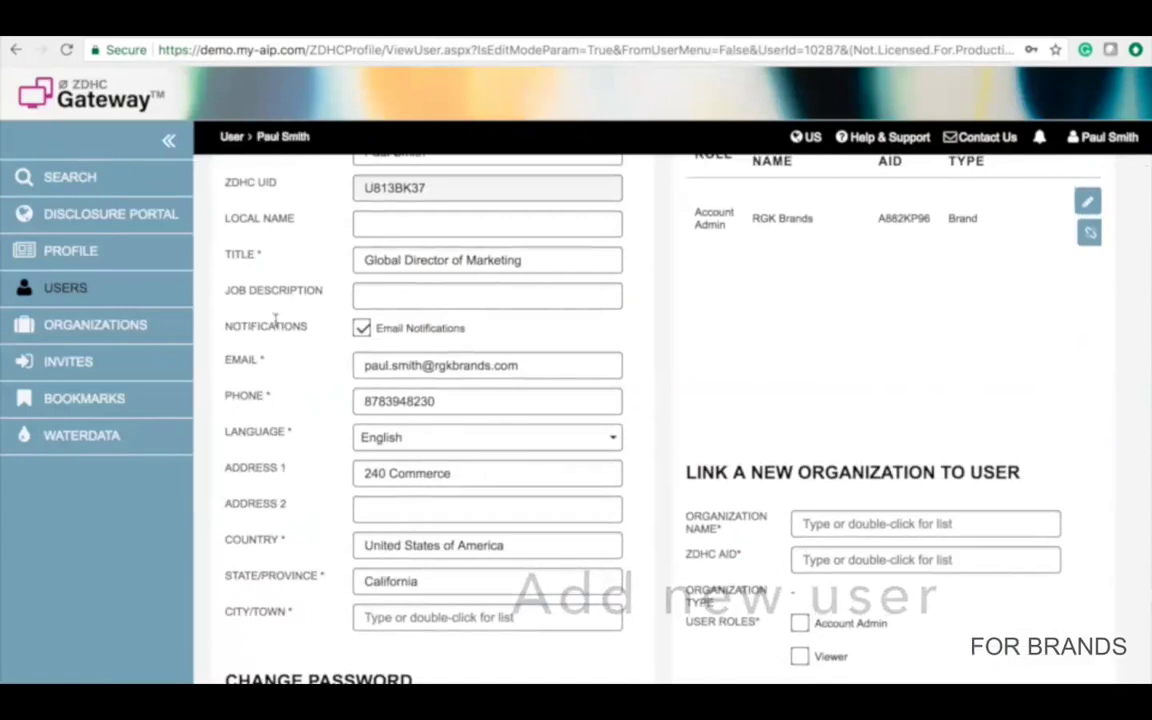
scroll(275, 320, "down", 3)
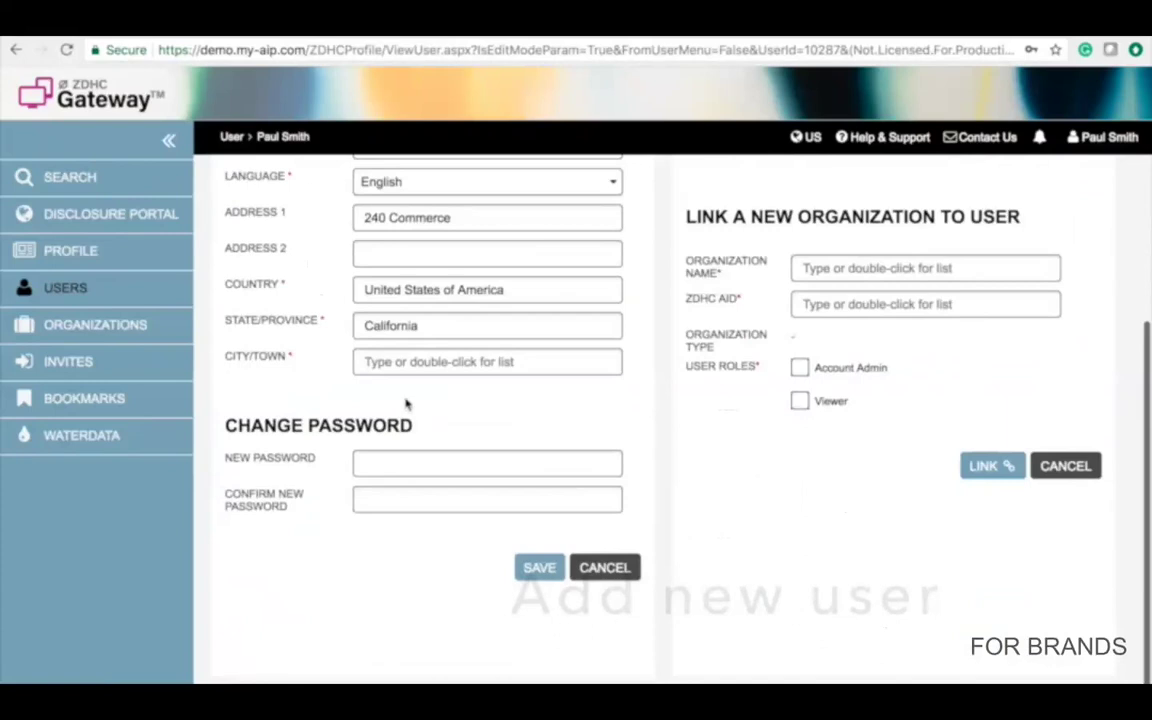
left_click(546, 574)
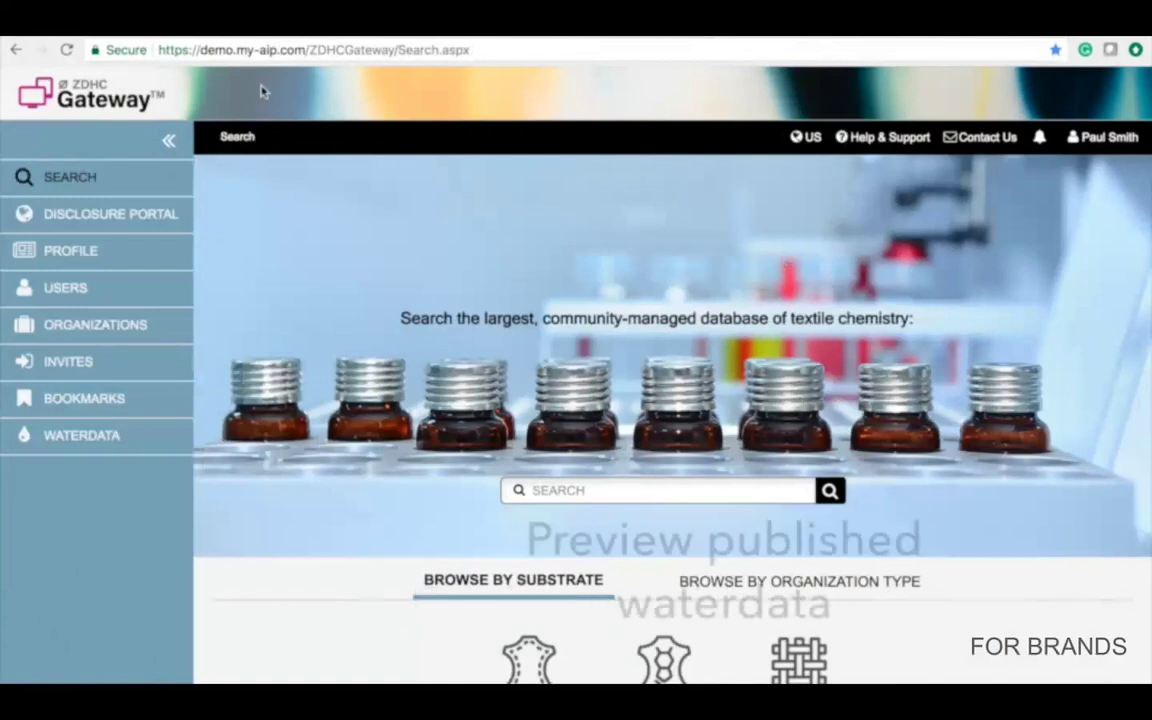
Open the wastewater scorecard of RM Supplier's published test report, examine its detailed performance breakdown and return to the previous page
left_click(87, 441)
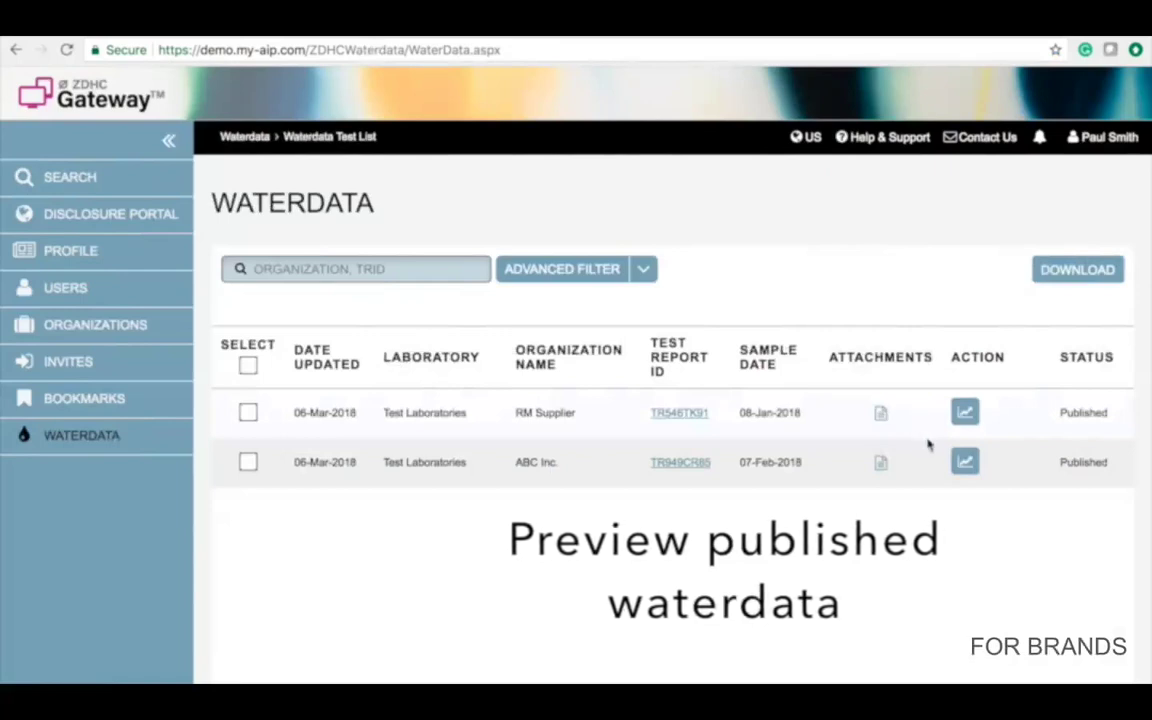
left_click(966, 416)
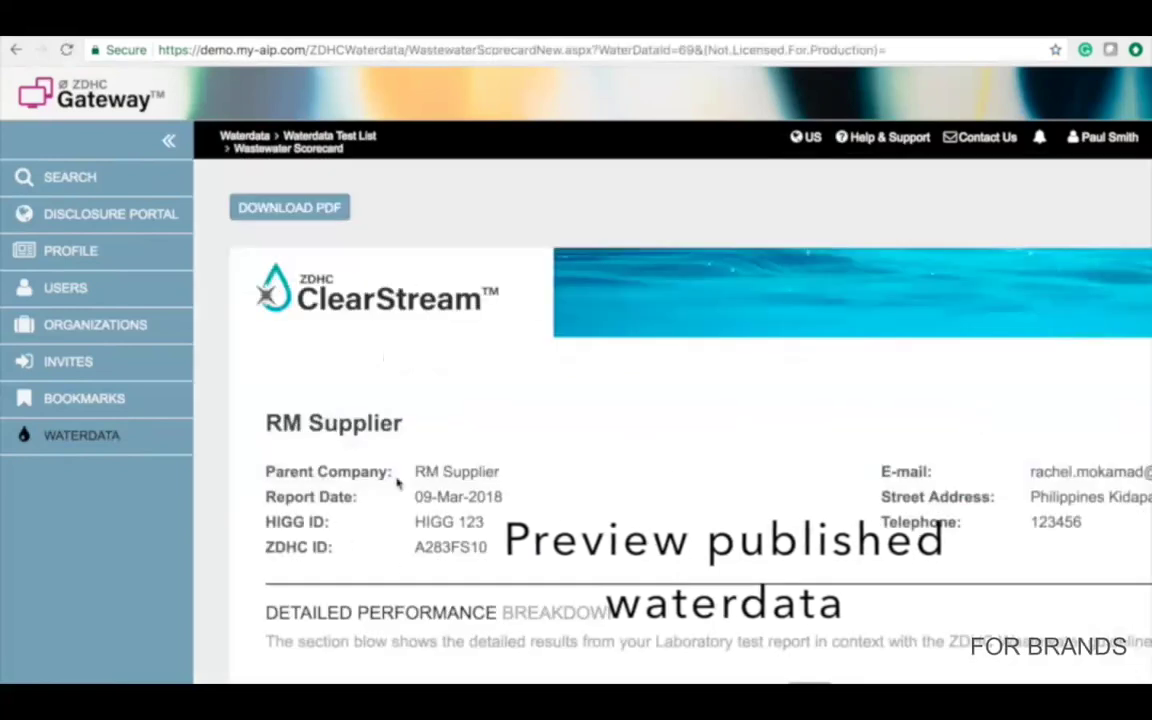
scroll(399, 480, "down", 3)
scroll(397, 484, "down", 8)
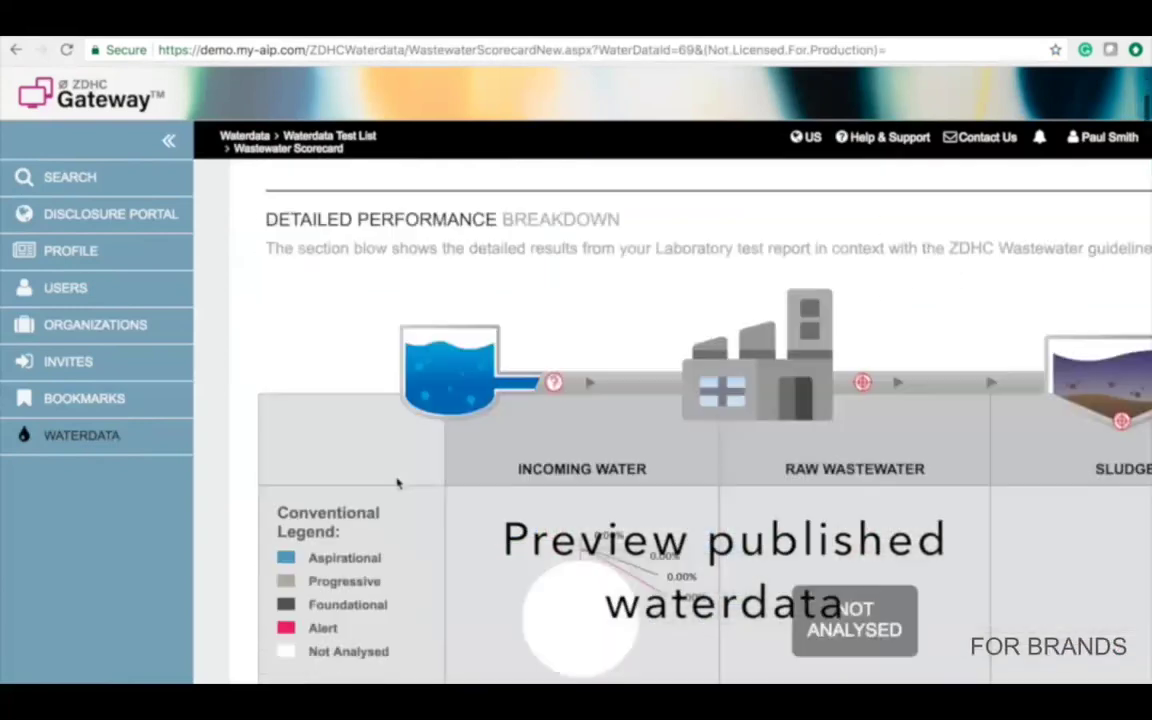
scroll(397, 472, "down", 8)
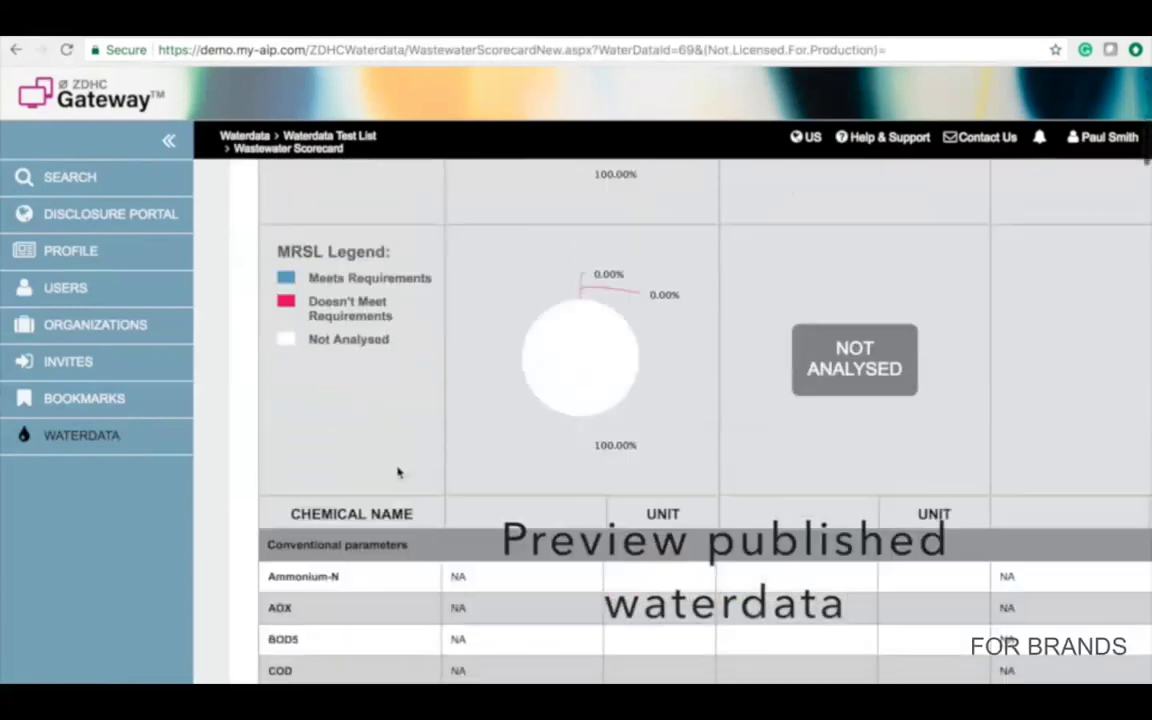
scroll(397, 472, "down", 3)
scroll(397, 472, "up", 9)
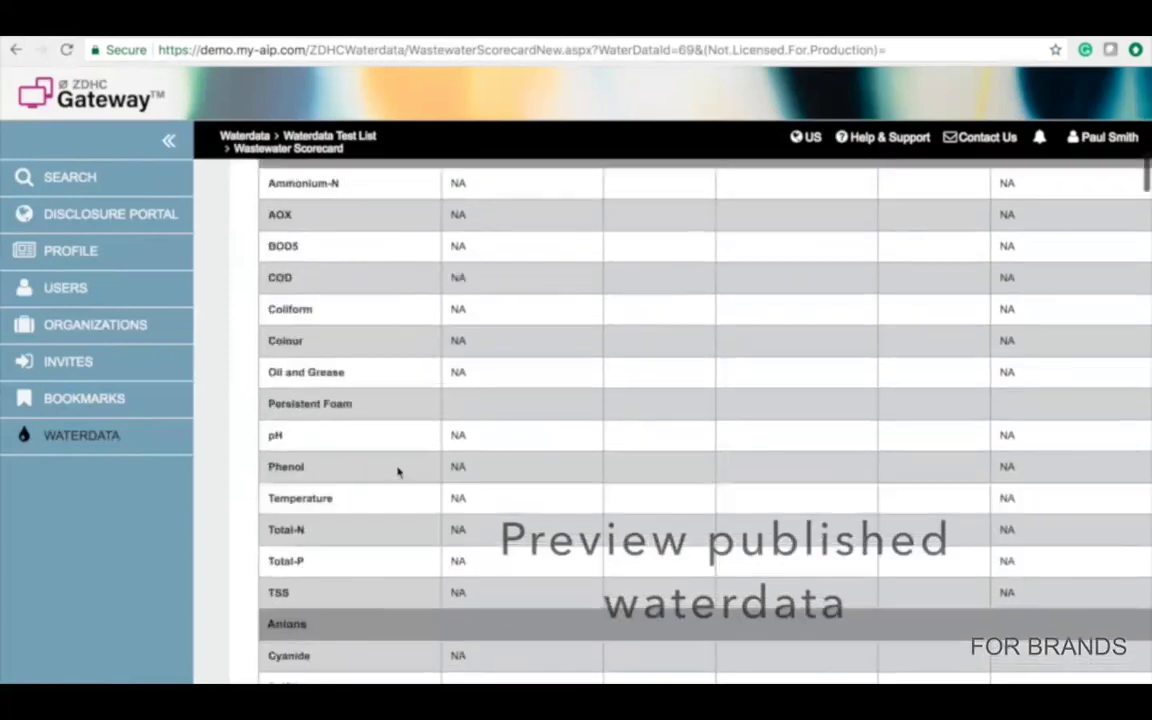
scroll(397, 472, "up", 6)
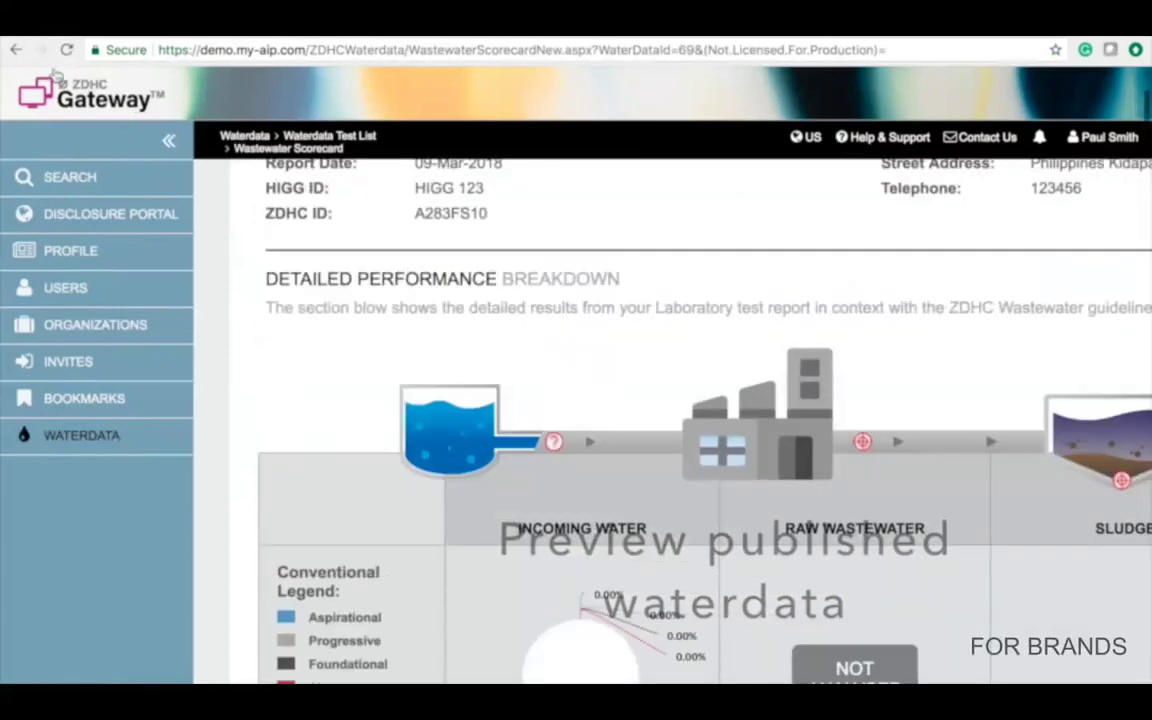
left_click(16, 50)
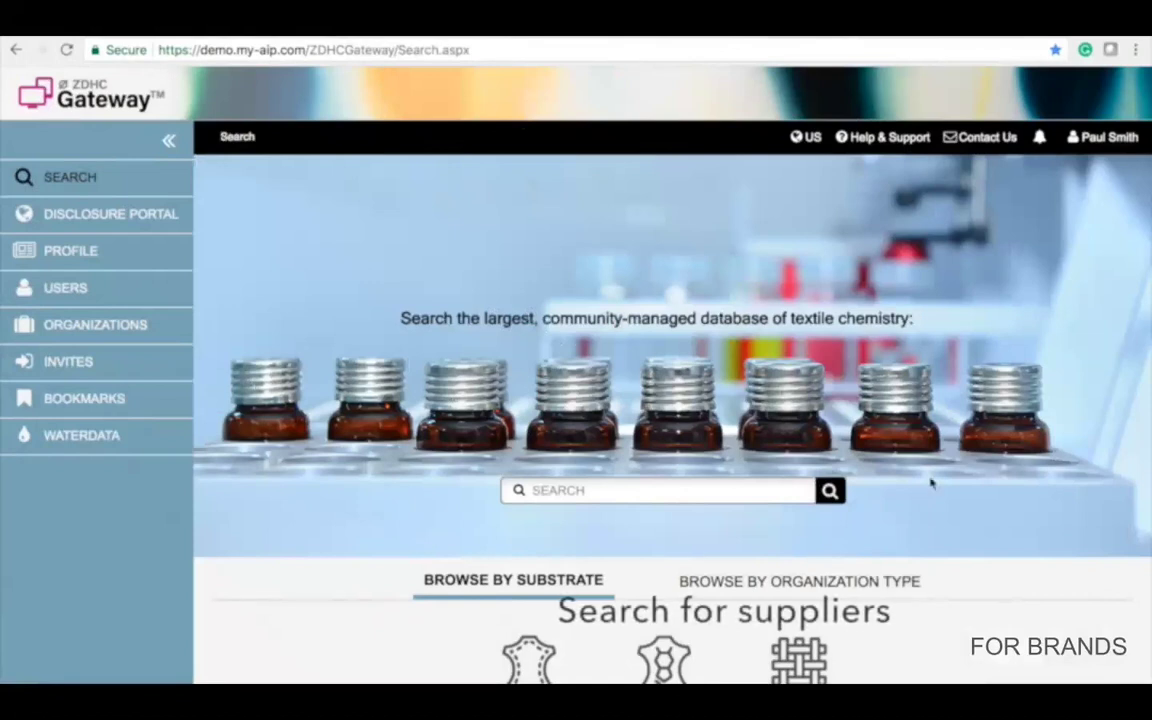
Browse the database by organization type, list the supplier organizations and look through the results
left_click(838, 583)
scroll(838, 589, "down", 1)
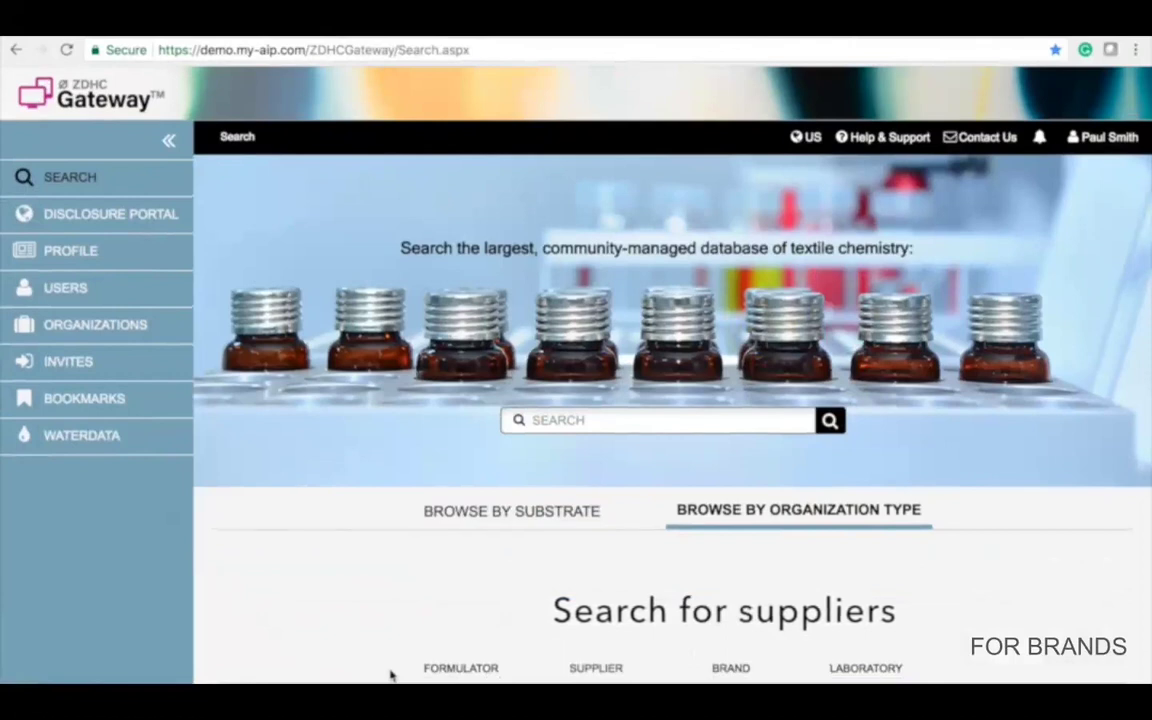
left_click(588, 677)
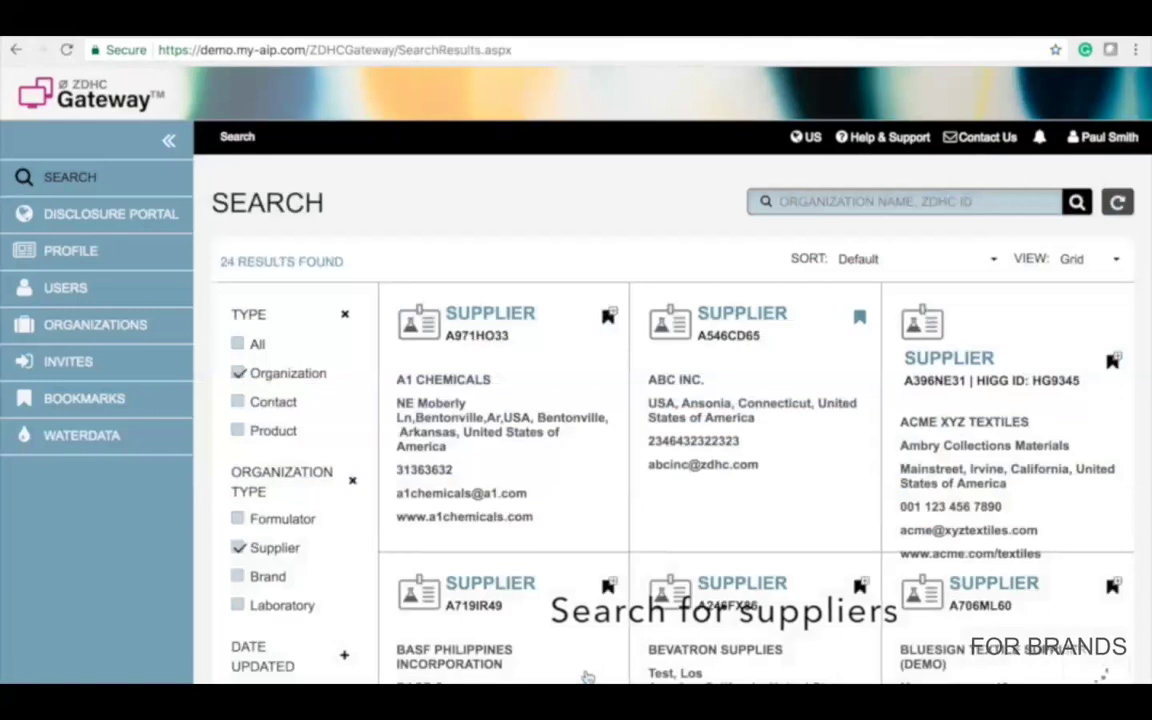
scroll(588, 677, "down", 5)
scroll(588, 677, "down", 4)
scroll(588, 677, "up", 5)
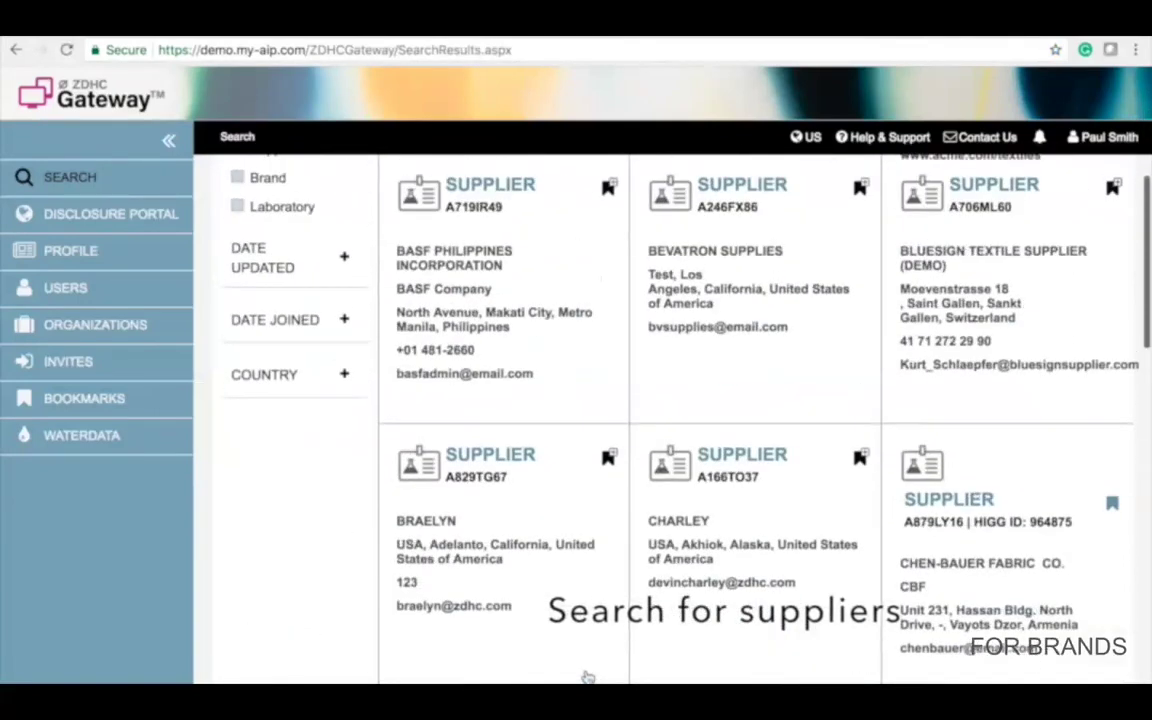
scroll(588, 677, "up", 3)
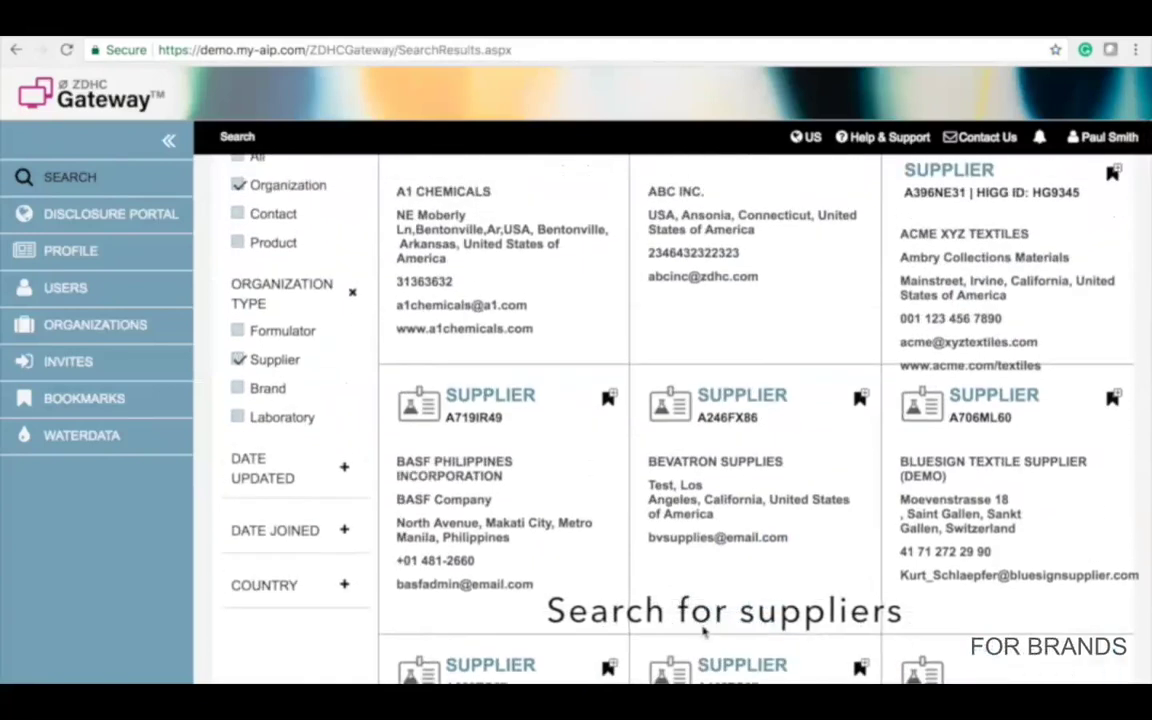
scroll(785, 600, "up", 2)
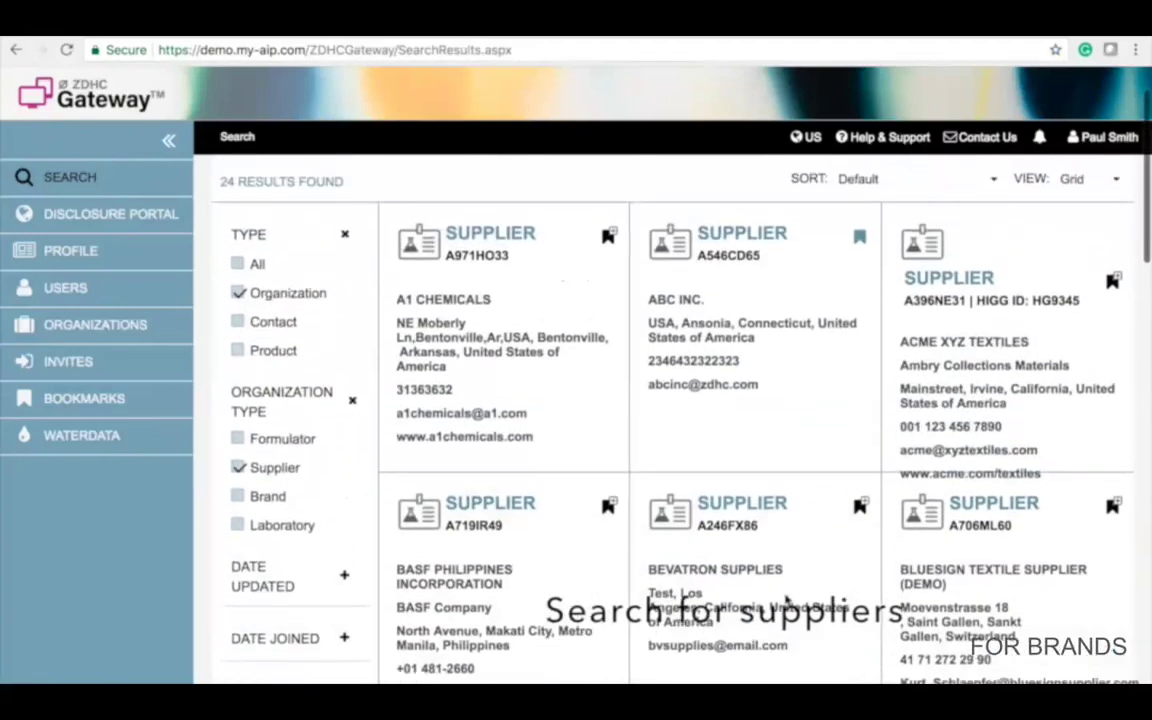
Bookmark the supplier Bevatron Supplies and open its entry from the bookmarks list
left_click(860, 507)
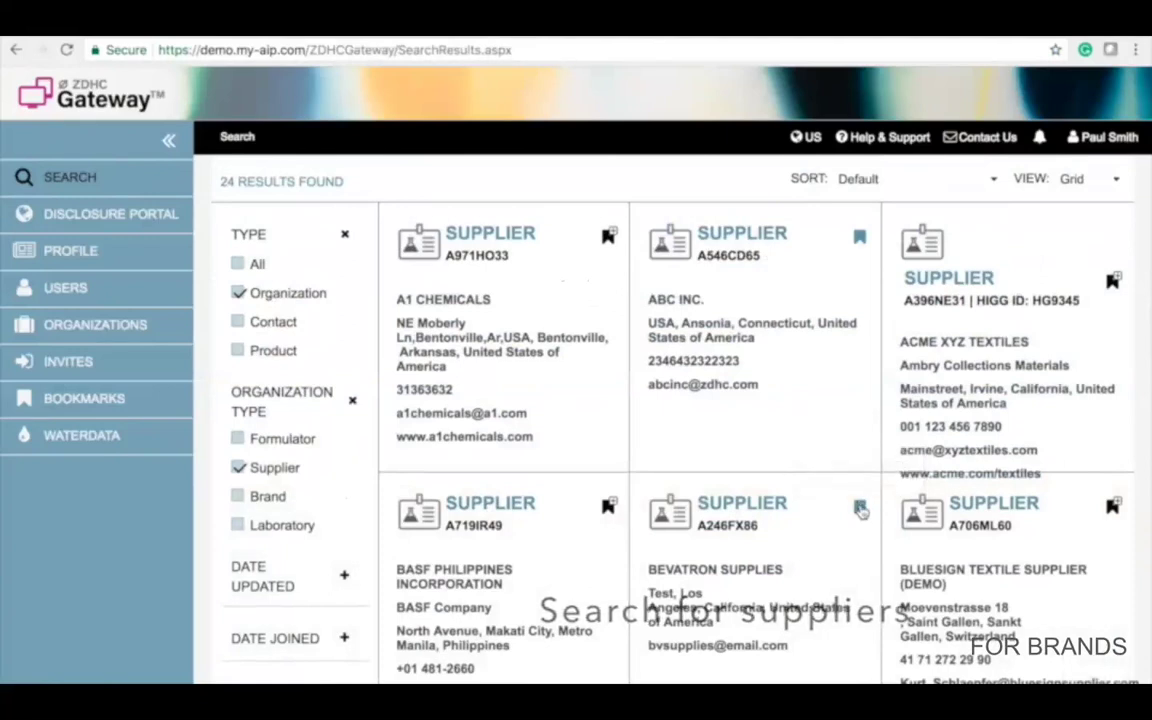
left_click(90, 400)
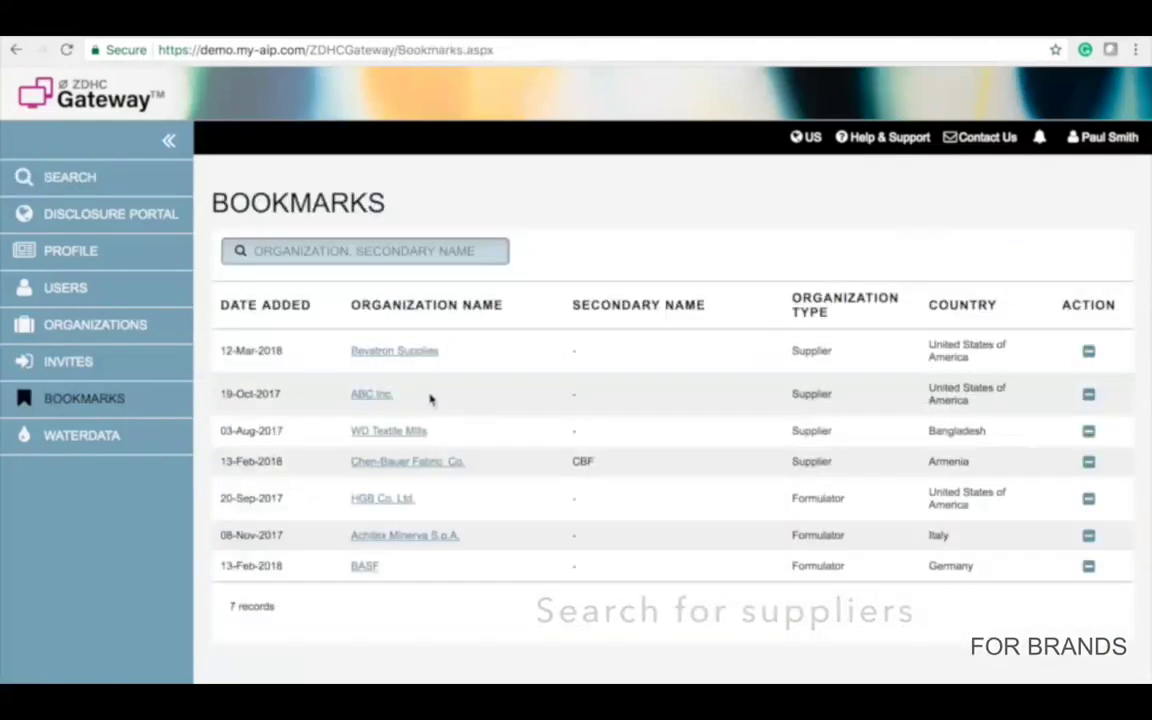
left_click(411, 356)
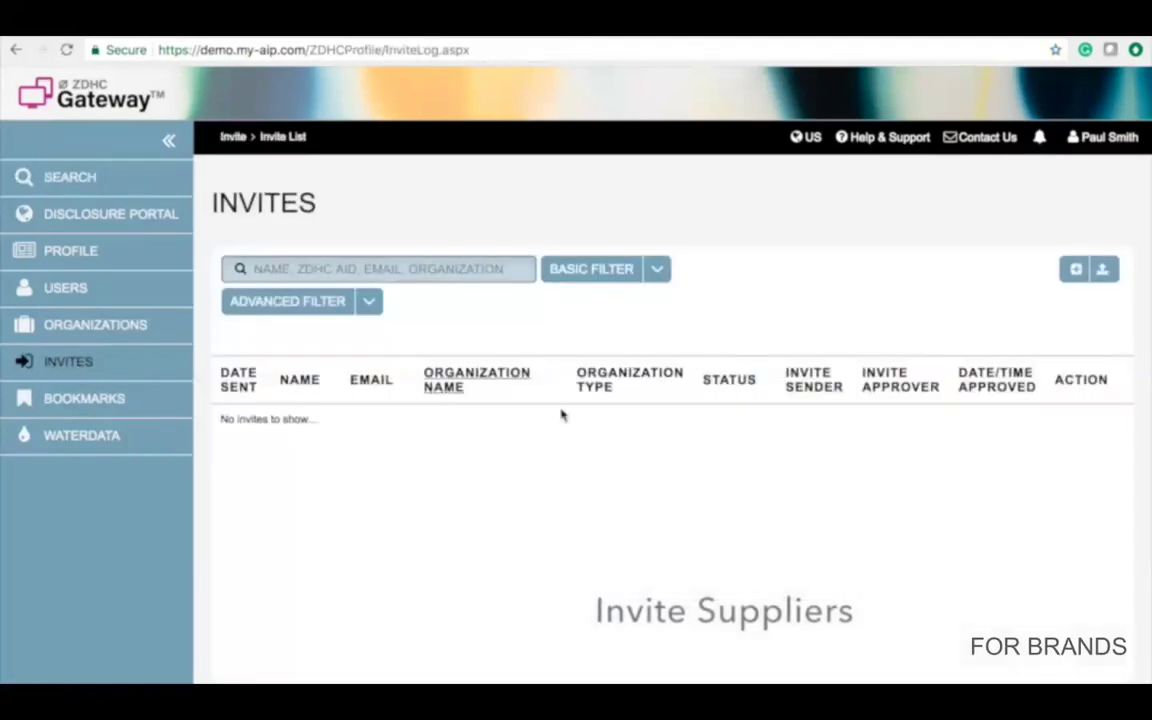
Open a new invite form, examine its recipient, note and attachment fields, and cancel it
left_click(1076, 271)
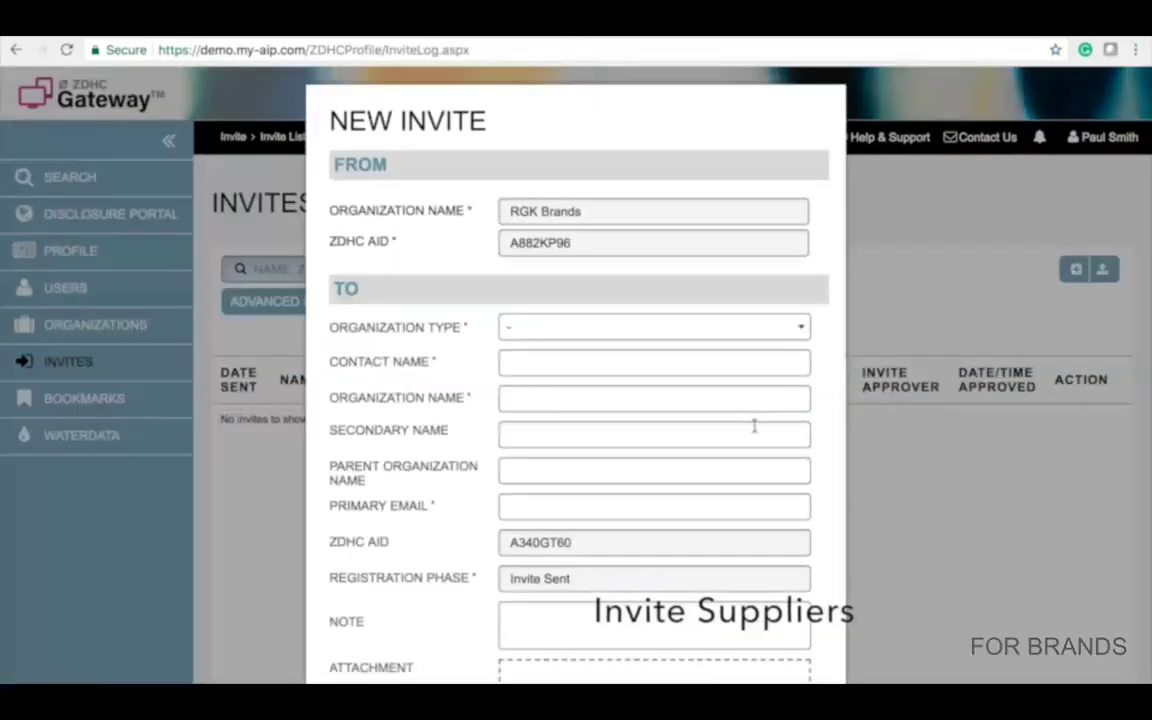
scroll(753, 424, "down", 4)
scroll(754, 424, "down", 1)
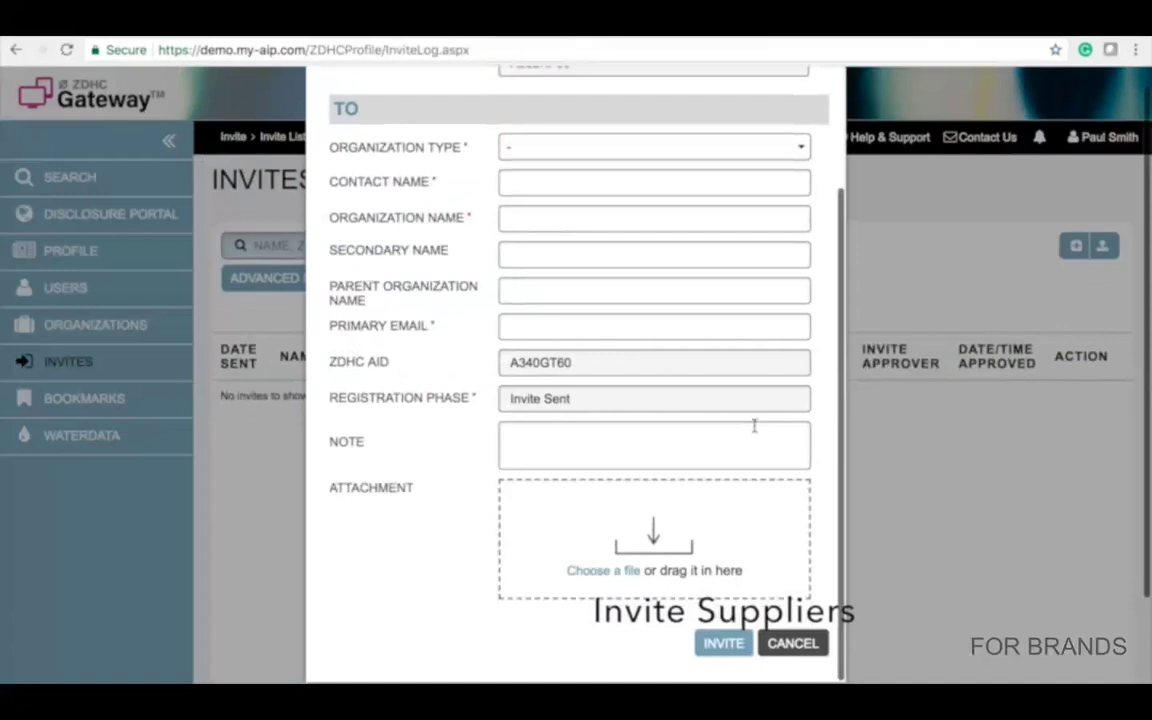
left_click(782, 646)
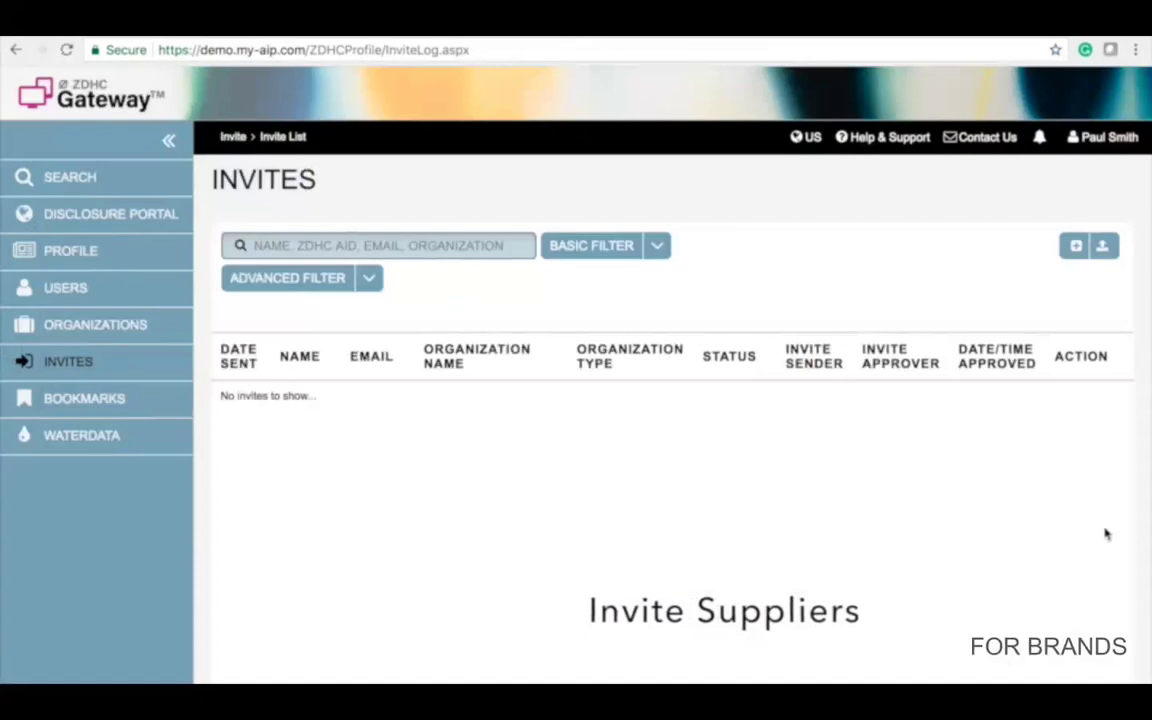
Download the bulk invite template and select the Attachment column header of its Invites sheet in Excel
left_click(1104, 248)
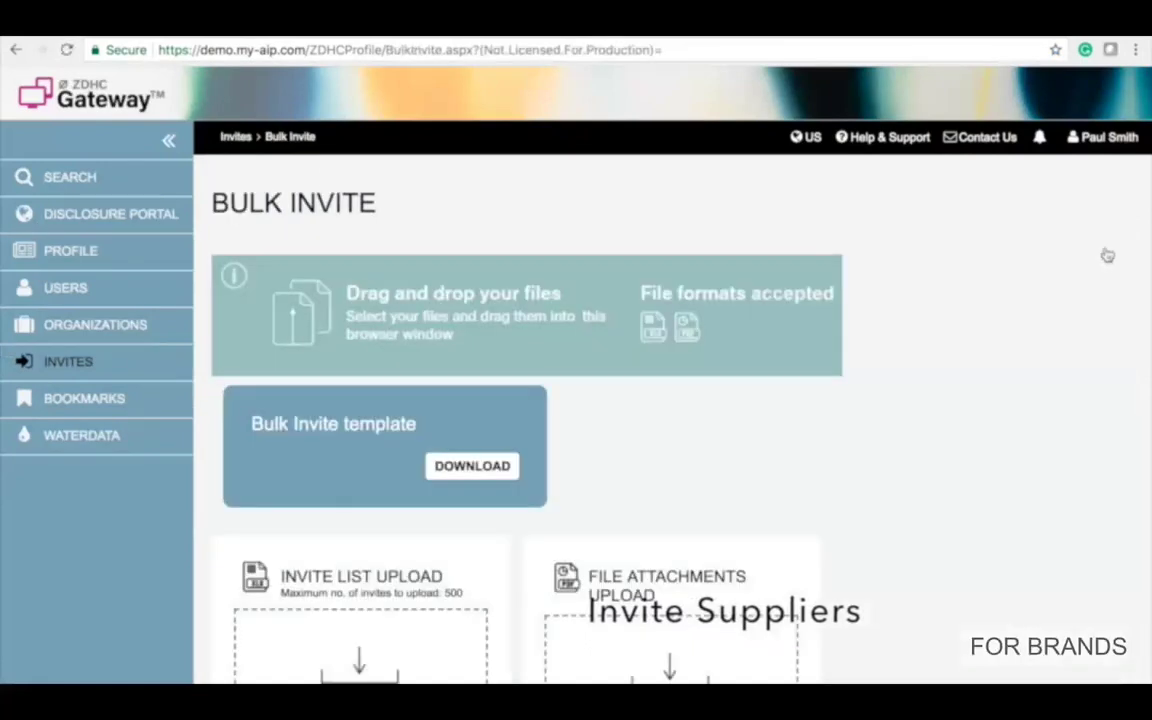
left_click(470, 467)
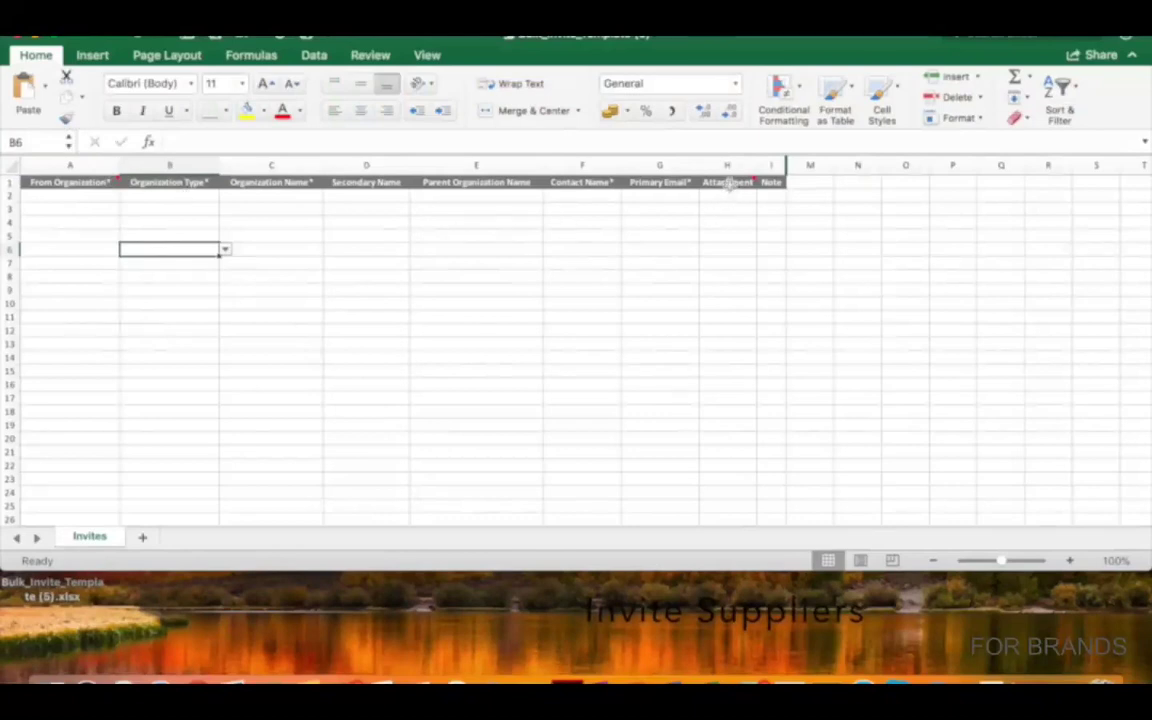
left_click(728, 183)
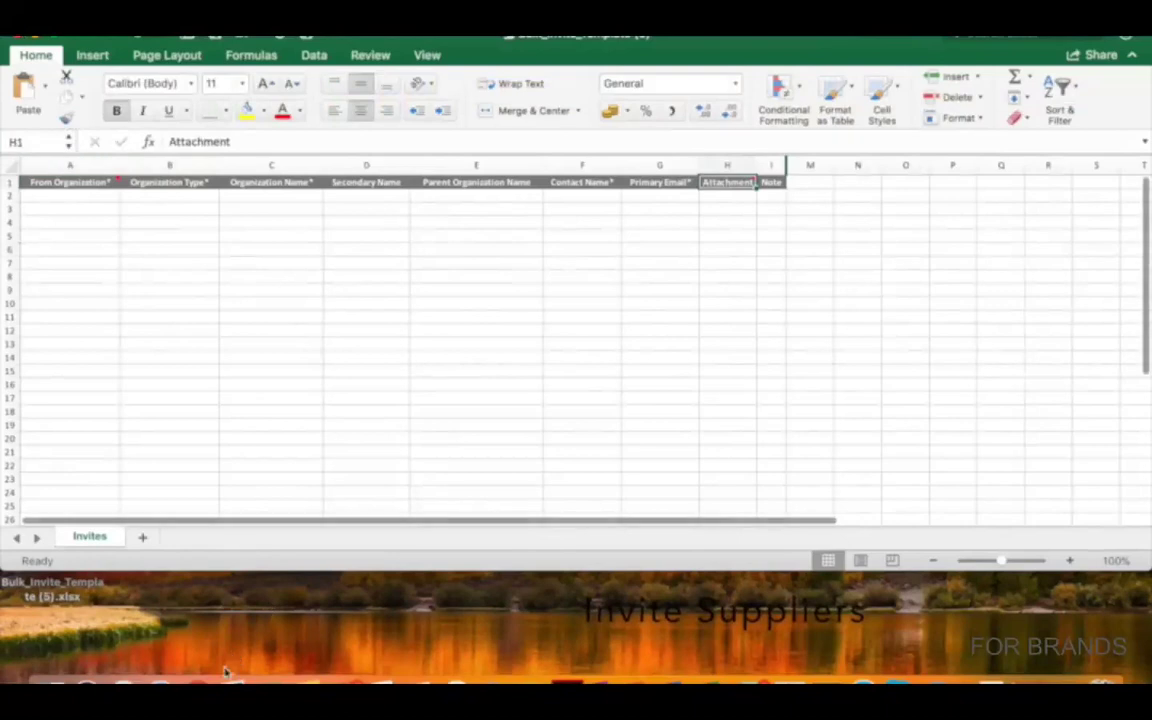
Switch back to the browser's Bulk Invite page and upload Bulk_Invite_Template (5).xlsx as the invite list
left_click(198, 690)
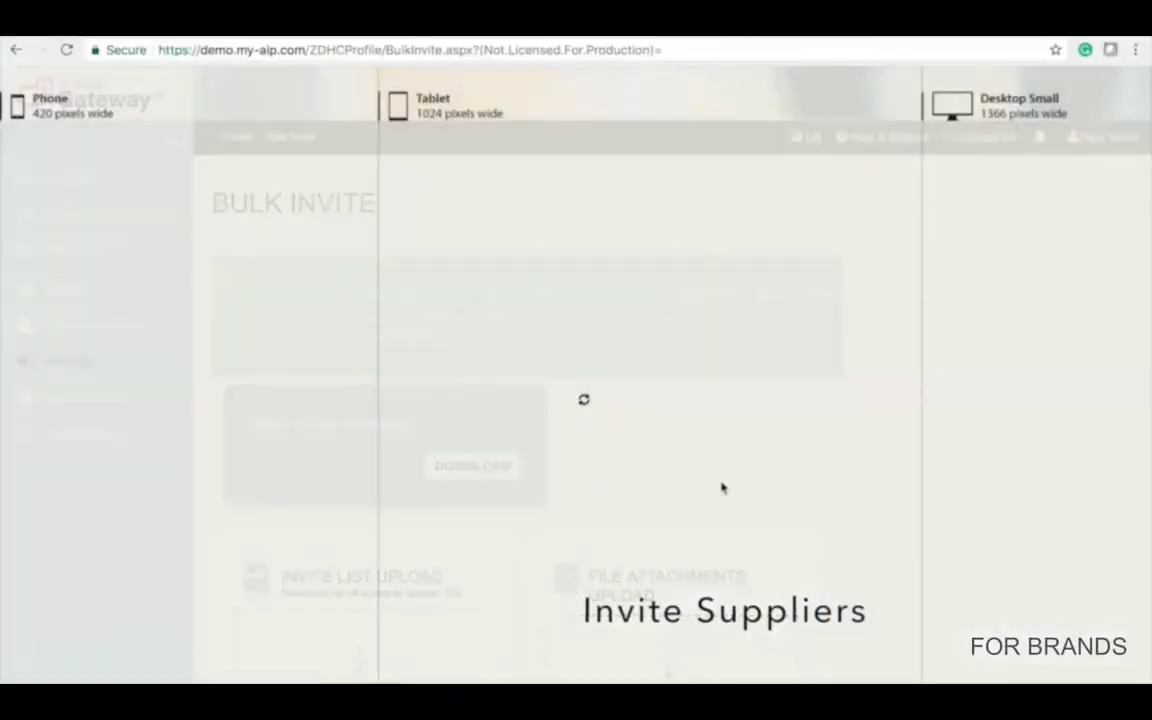
scroll(725, 488, "down", 3)
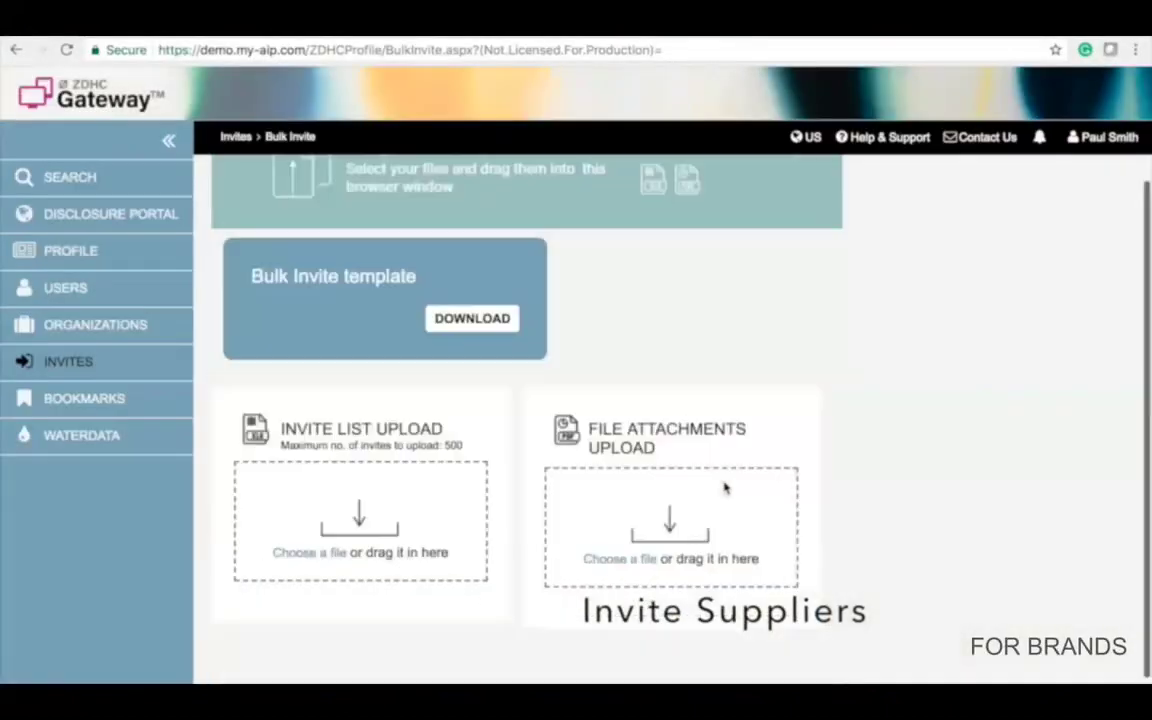
scroll(724, 486, "down", 1)
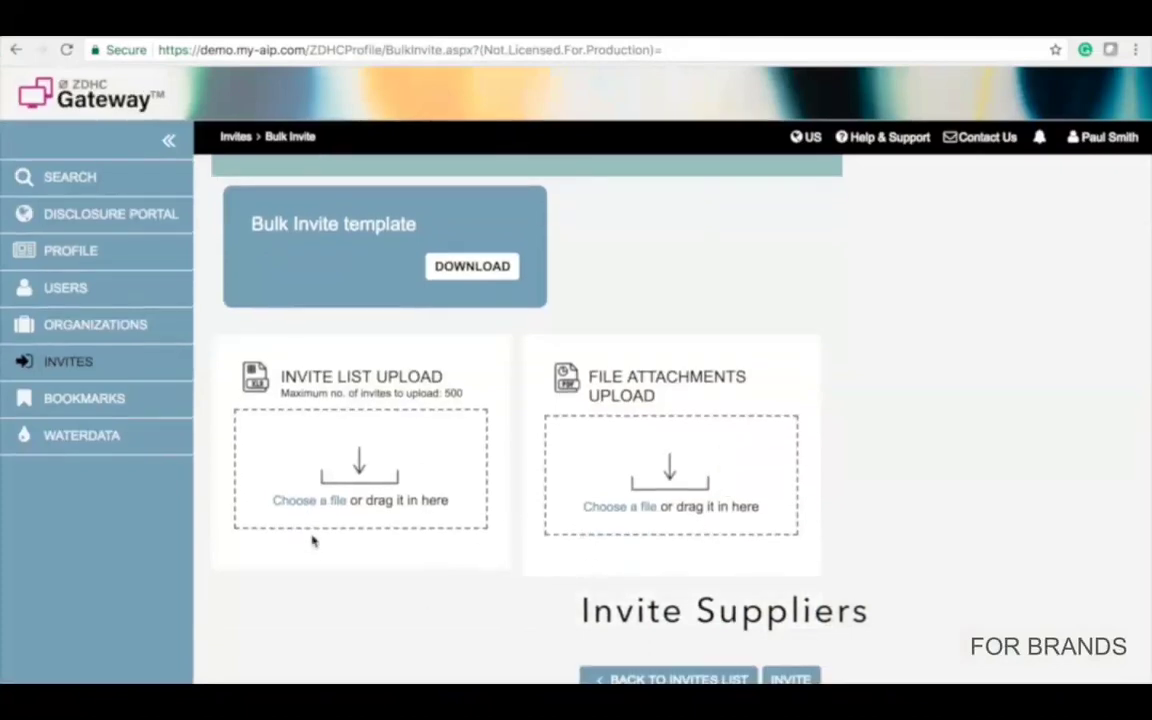
left_click(318, 501)
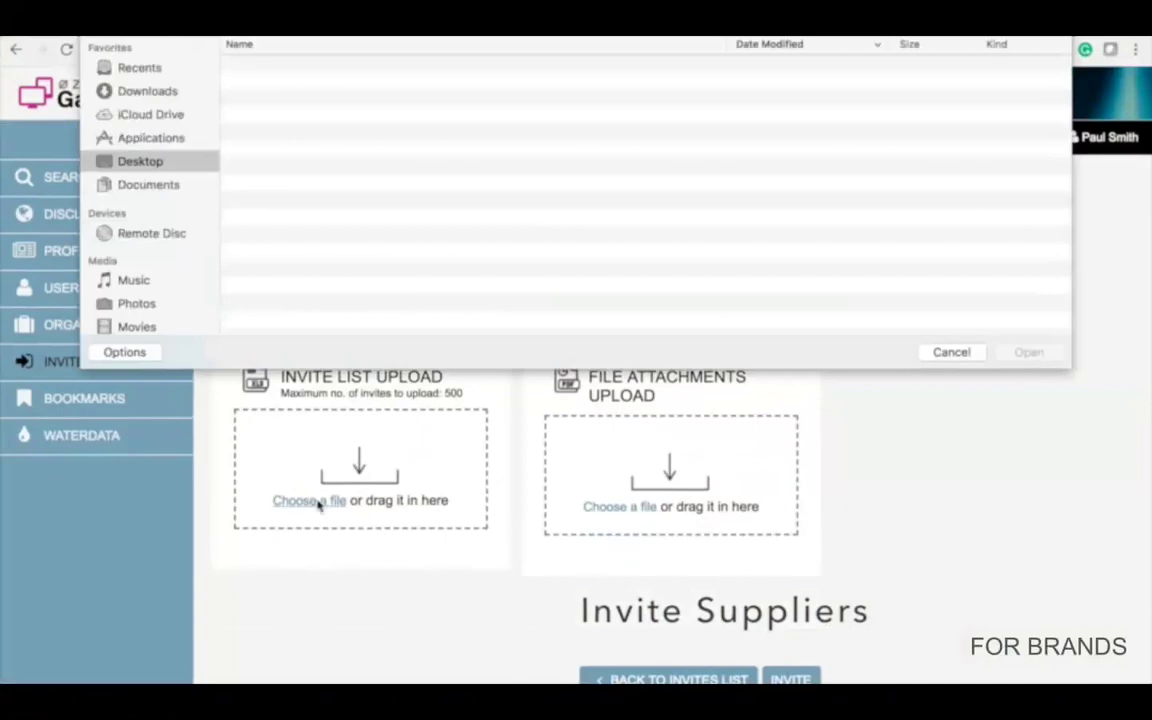
left_click(326, 84)
left_click(1031, 352)
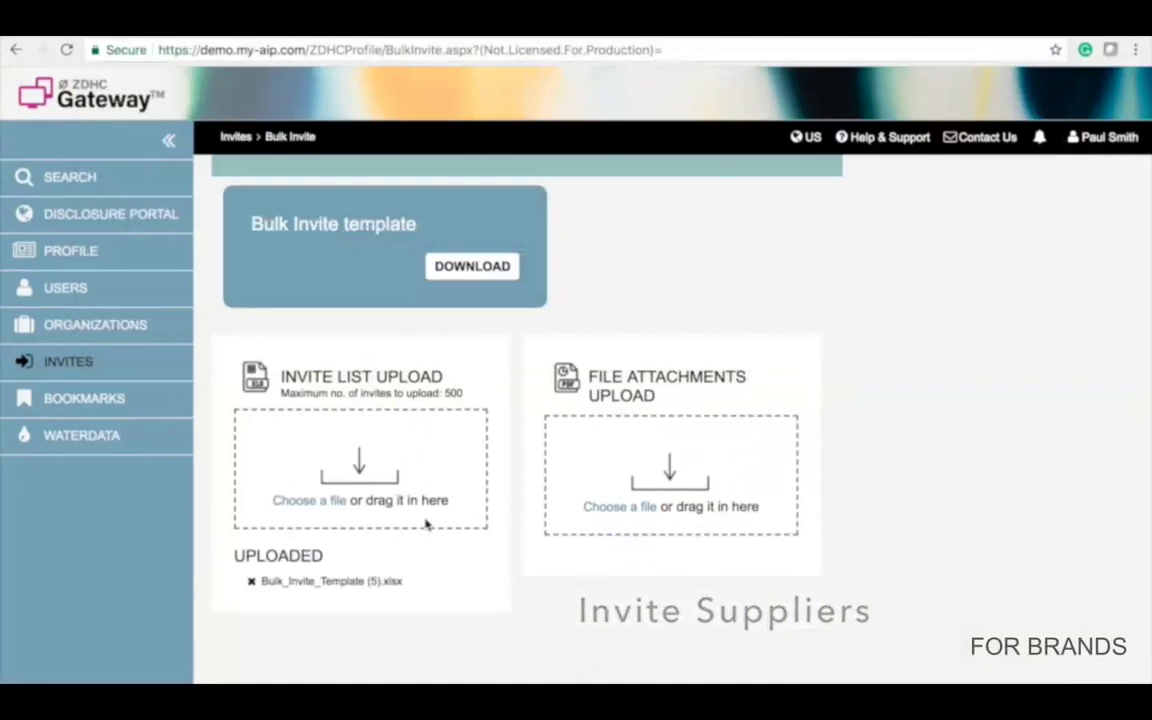
scroll(571, 674, "down", 1)
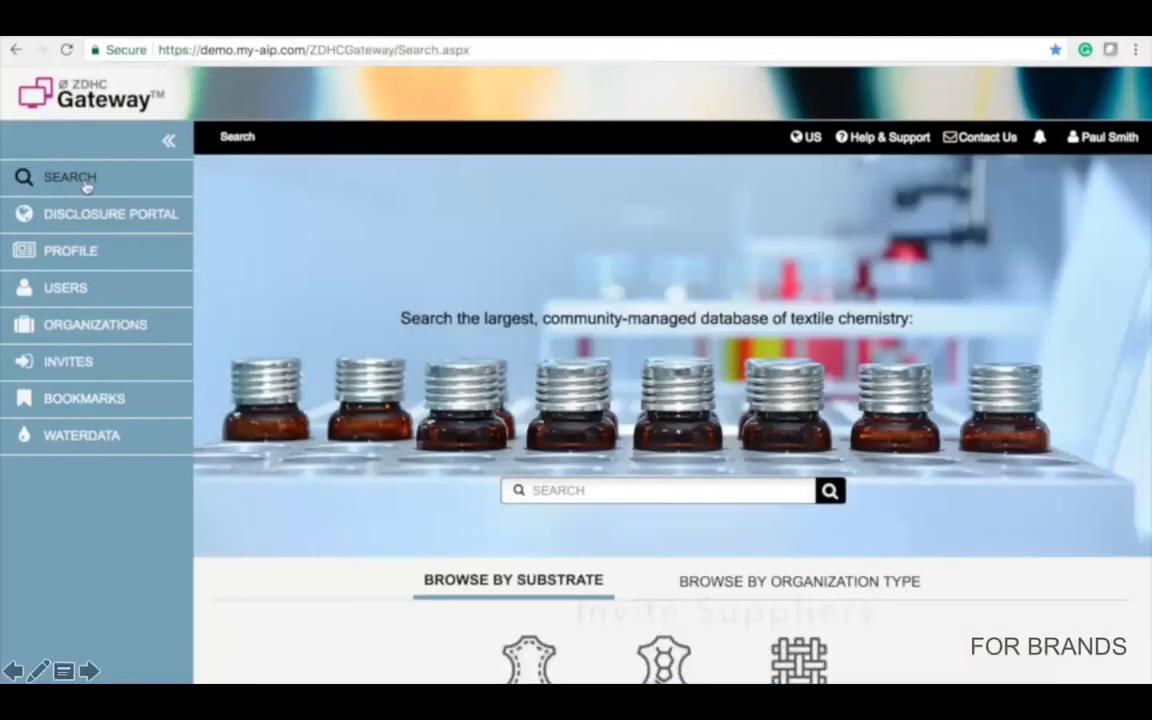
mouse_move(60, 36)
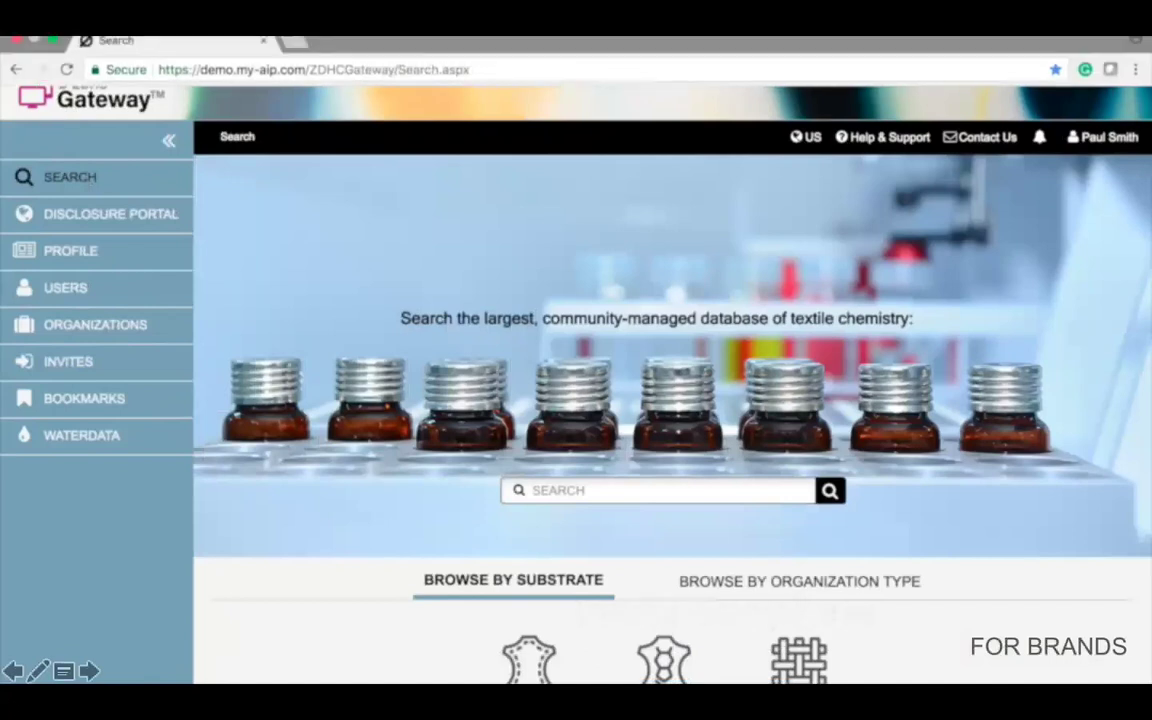
left_click(89, 670)
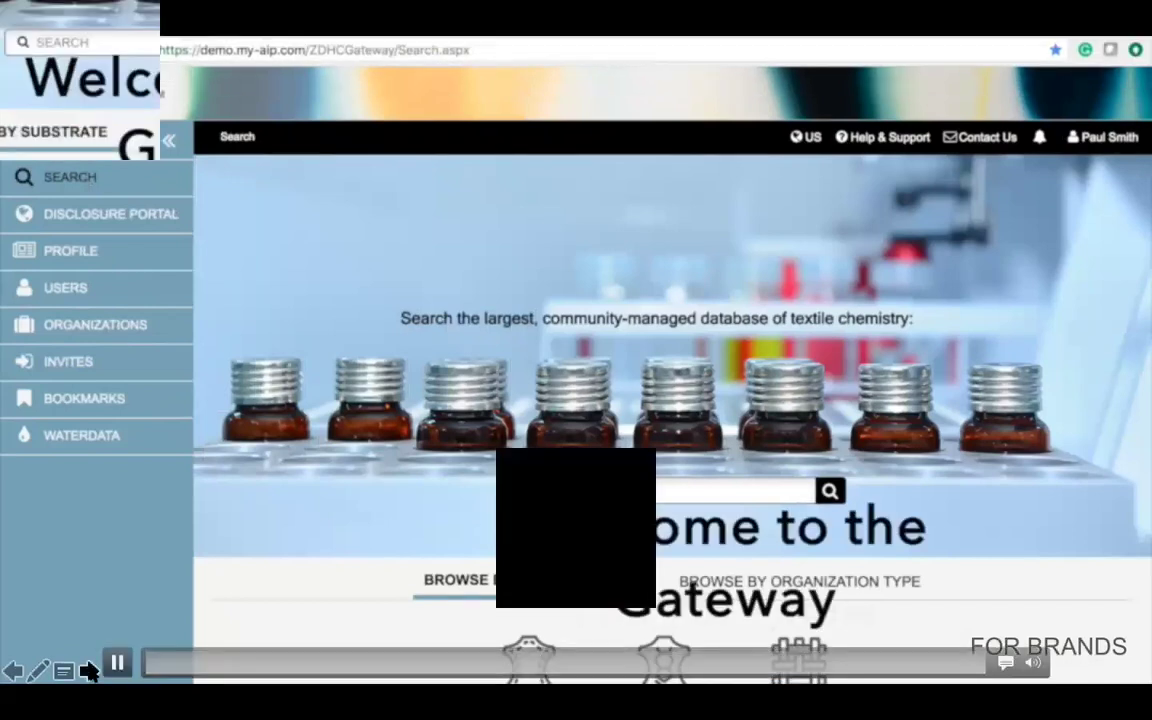